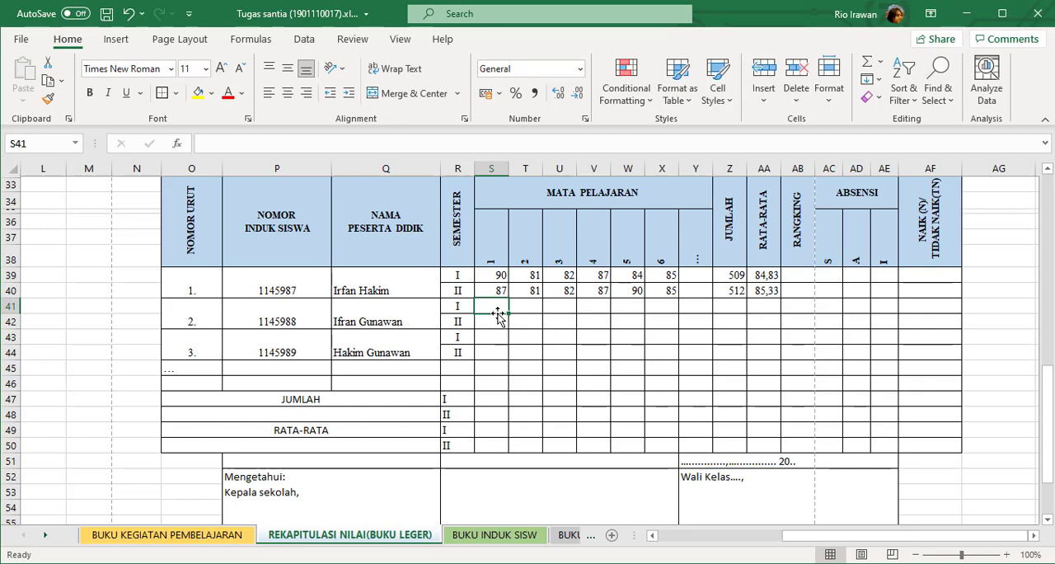
# Link cell S41, the second student's semester I score for subject 1, to the semester 1 Al-Qur'an score in D10.
pyautogui.write('=')
pyautogui.moveTo(777, 542); pyautogui.dragTo(652, 533)
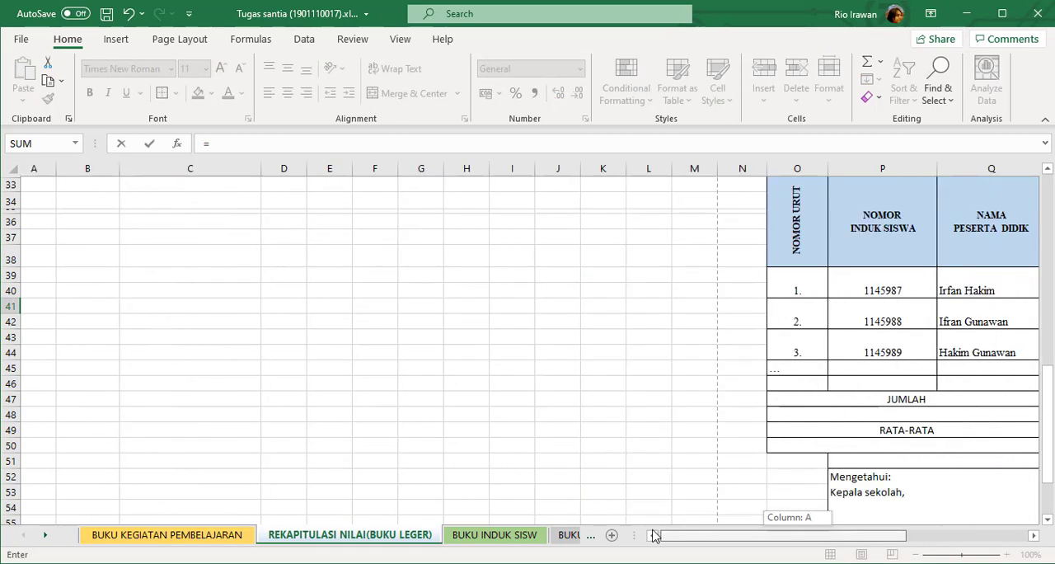
pyautogui.scroll(10, 247, 305)
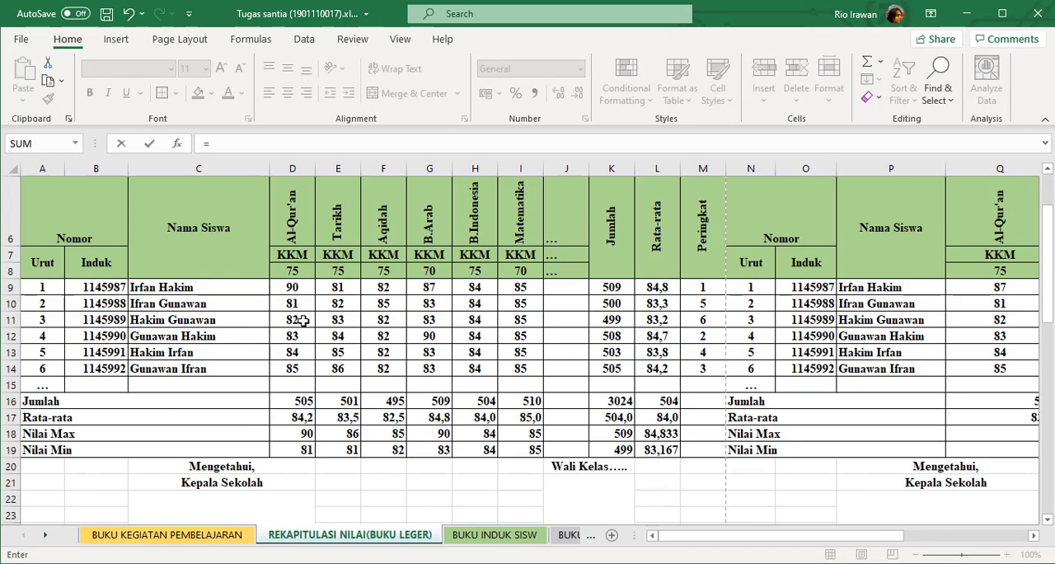
pyautogui.click(297, 306)
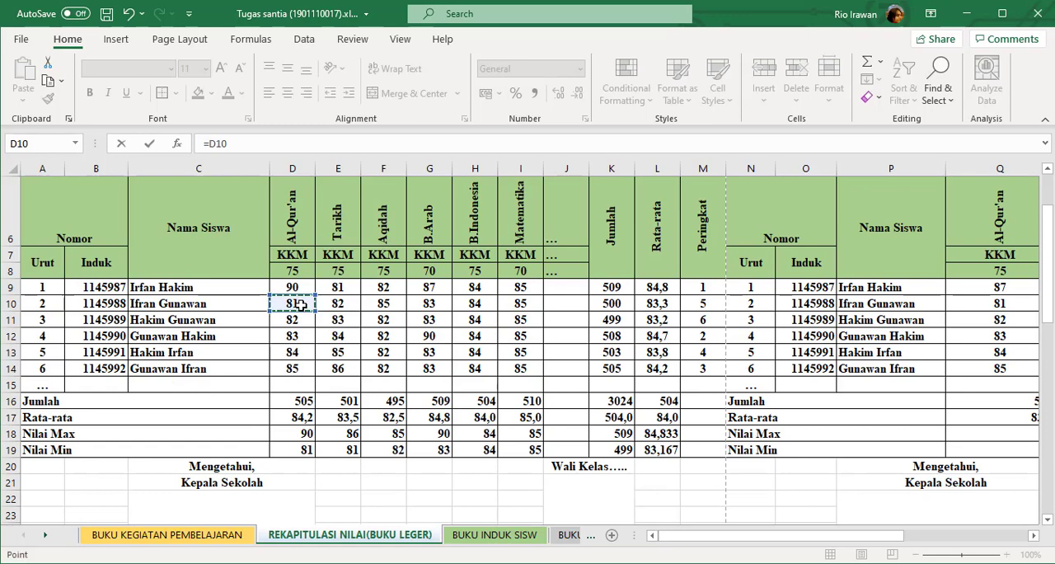
pyautogui.press('Return')
# Link cell S43, the third student's semester I score for subject 1, to the semester 1 Al-Qur'an score in D11.
pyautogui.scroll(-2, 887, 448)
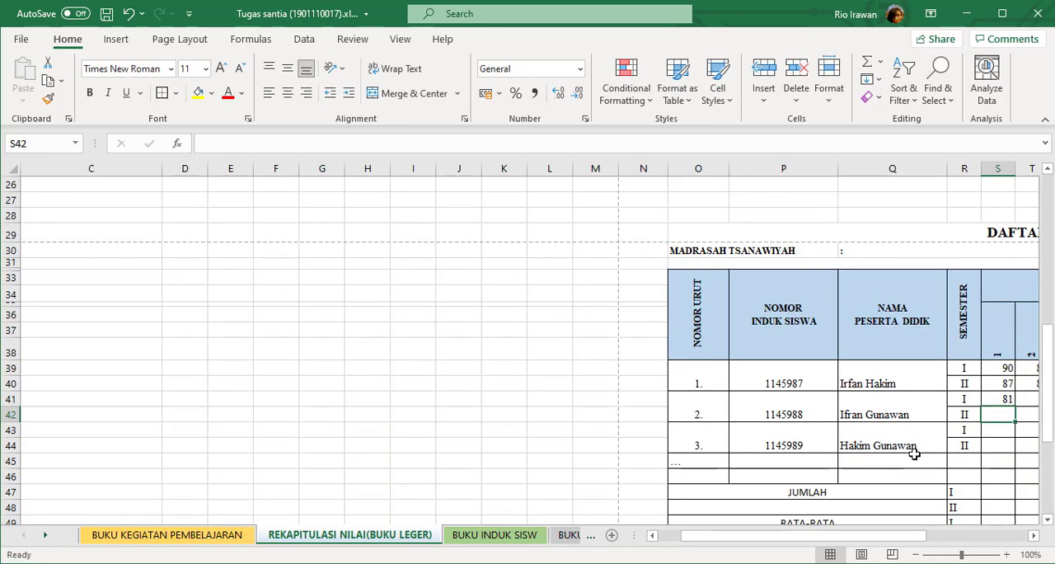
pyautogui.click(995, 430)
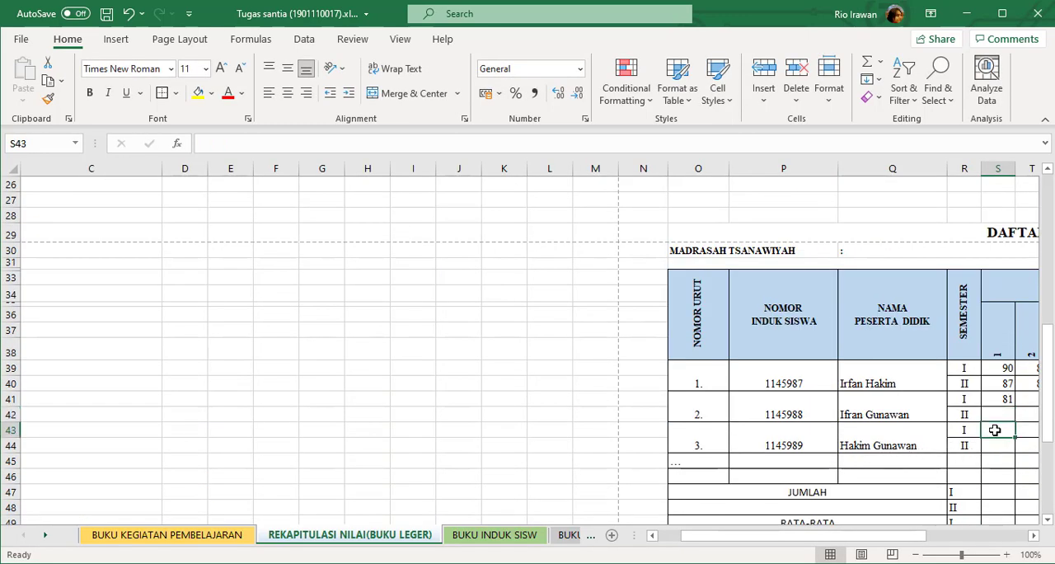
pyautogui.write('=')
pyautogui.scroll(7, 148, 357)
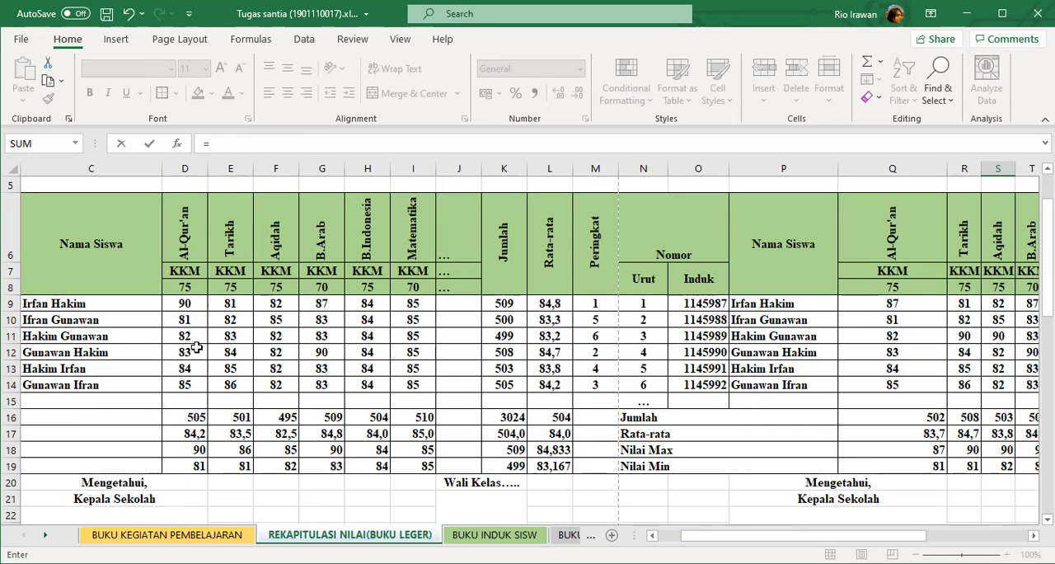
pyautogui.click(193, 340)
pyautogui.press('Return')
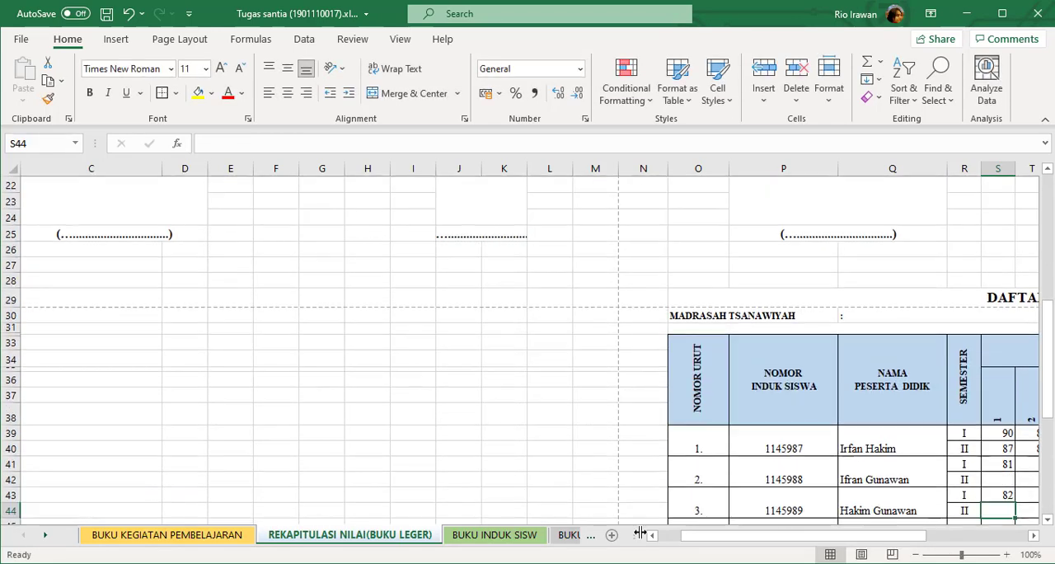
# Link cell S42, the second student's semester II score for subject 1, to the semester 2 Al-Qur'an score in Q10.
pyautogui.moveTo(745, 536); pyautogui.dragTo(777, 521)
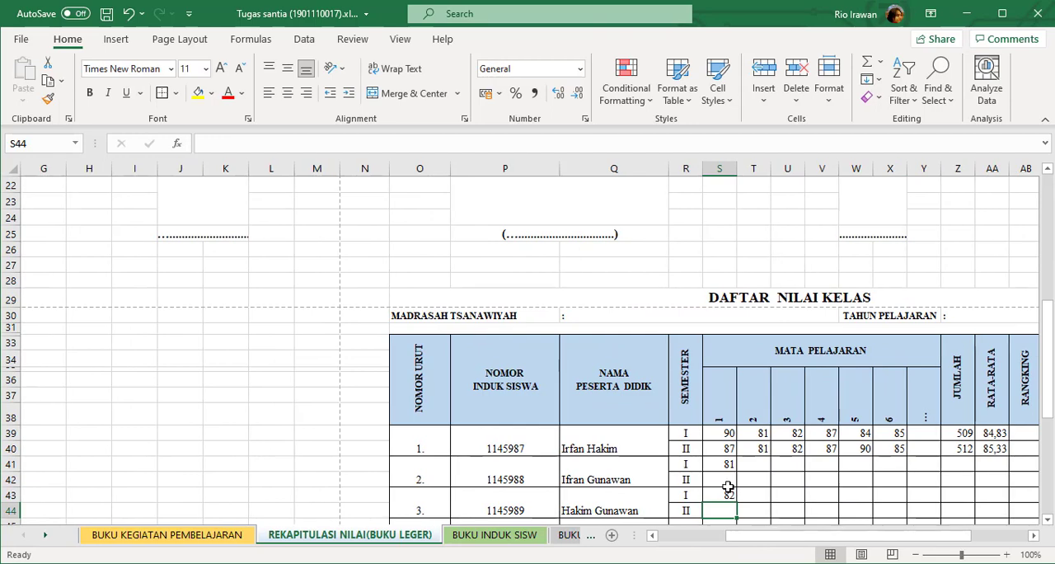
pyautogui.click(718, 480)
pyautogui.write('=')
pyautogui.scroll(7, 726, 404)
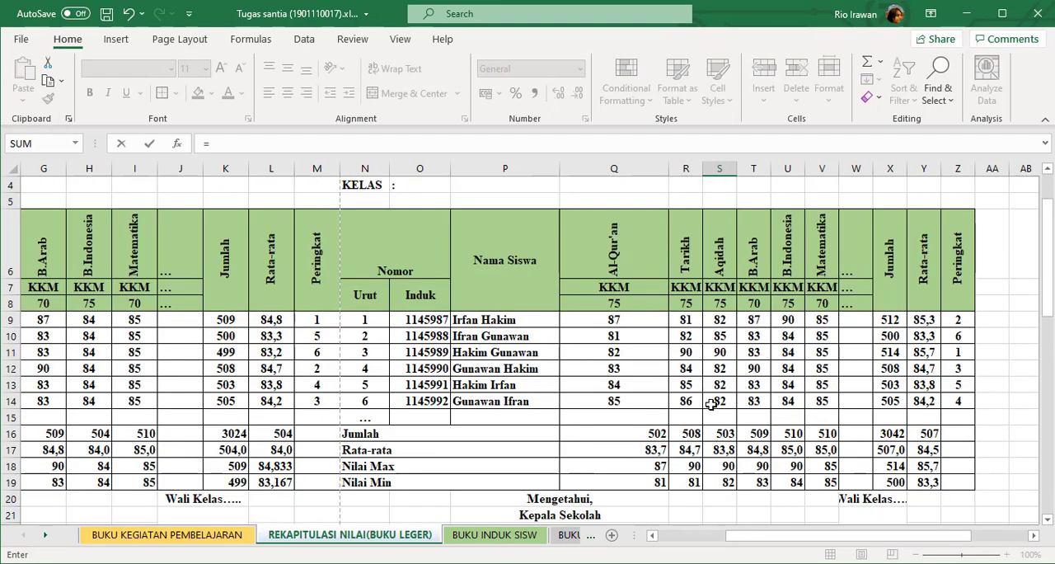
pyautogui.click(613, 385)
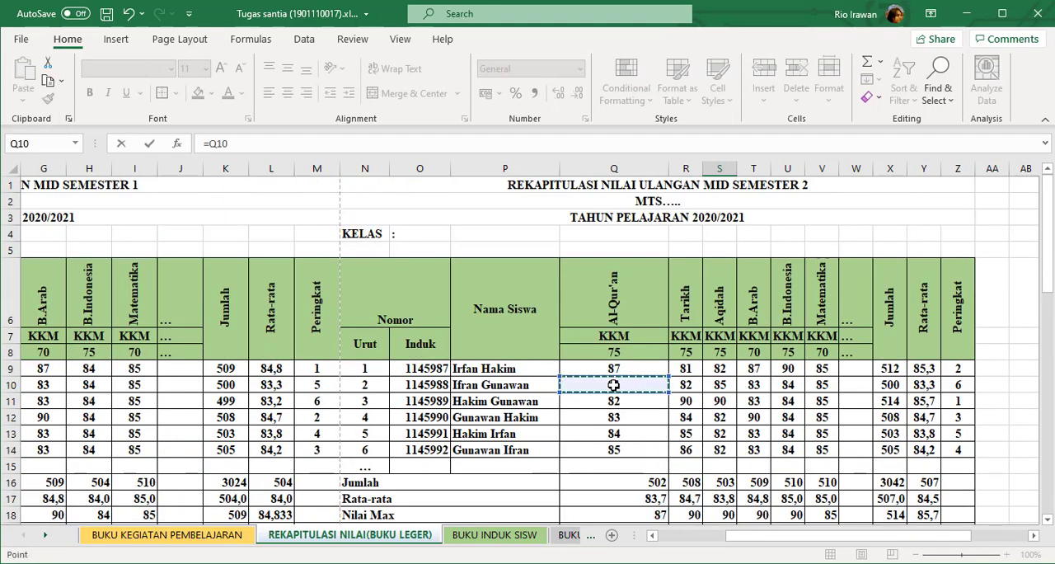
pyautogui.press('Return')
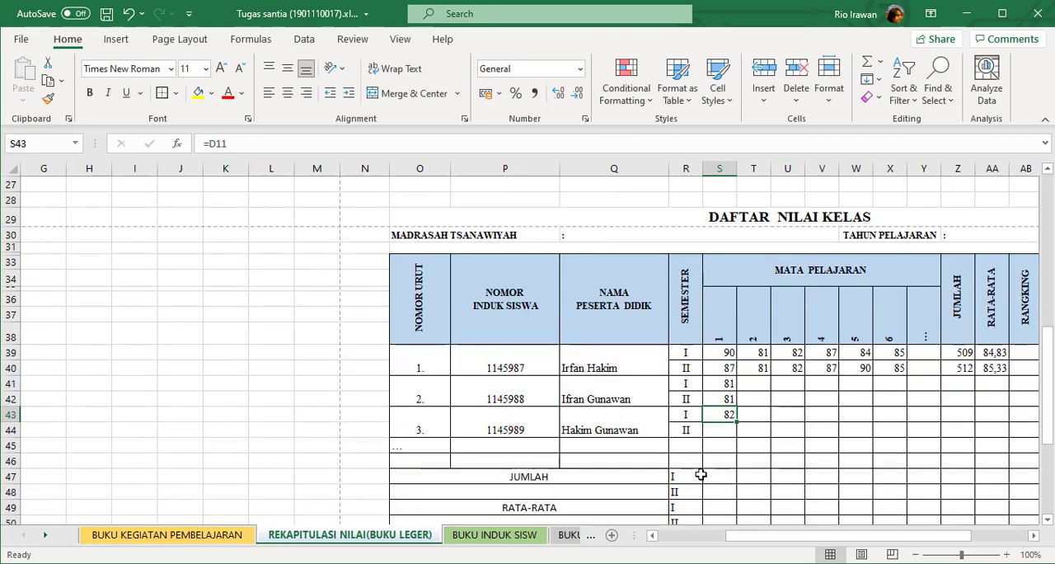
# Link cell S44, the third student's semester II score for subject 1, to the semester 2 Al-Qur'an score in Q11.
pyautogui.click(714, 430)
pyautogui.write('=')
pyautogui.scroll(7, 690, 429)
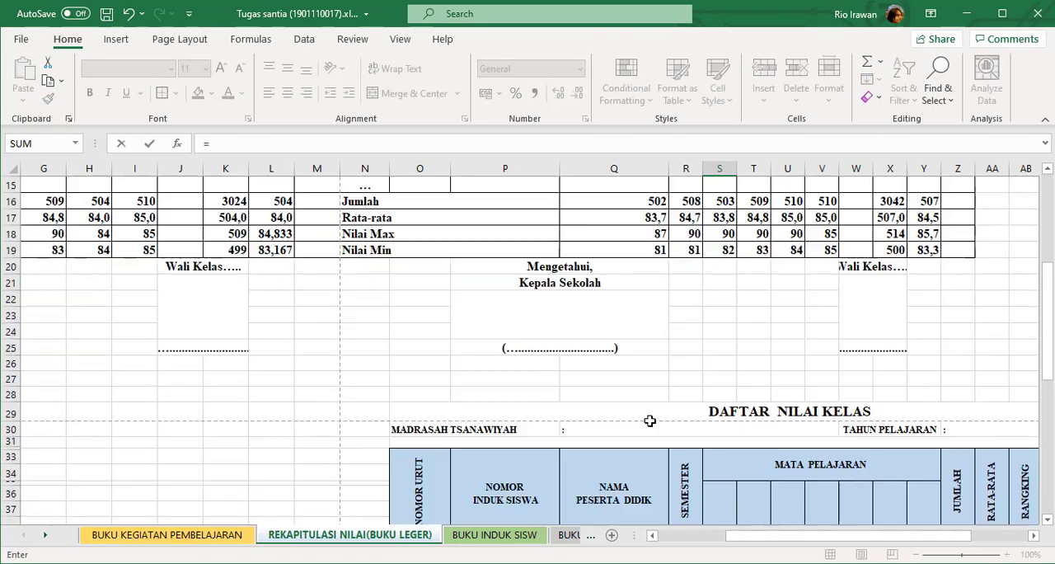
pyautogui.click(618, 320)
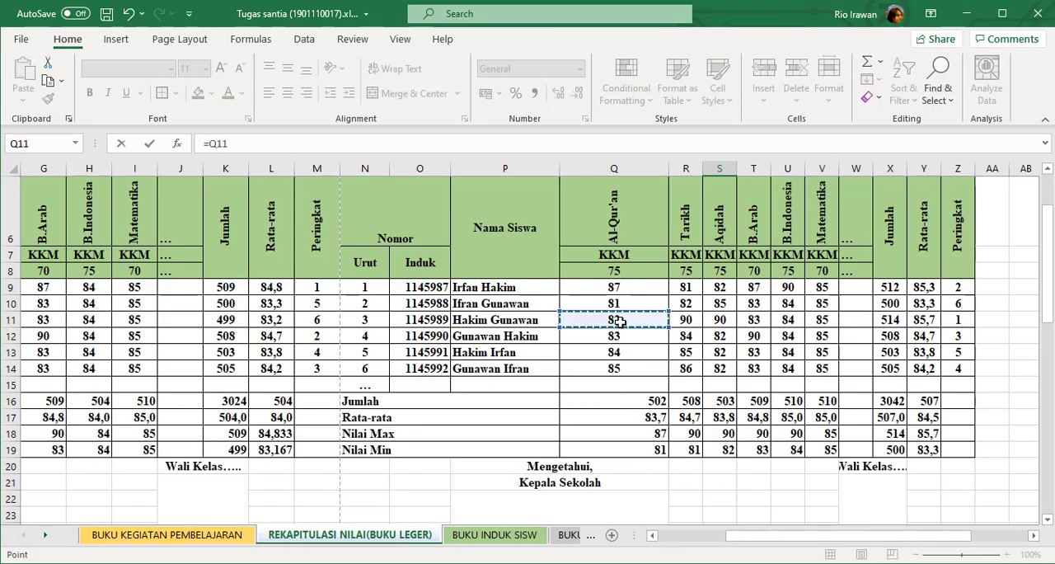
pyautogui.press('Return')
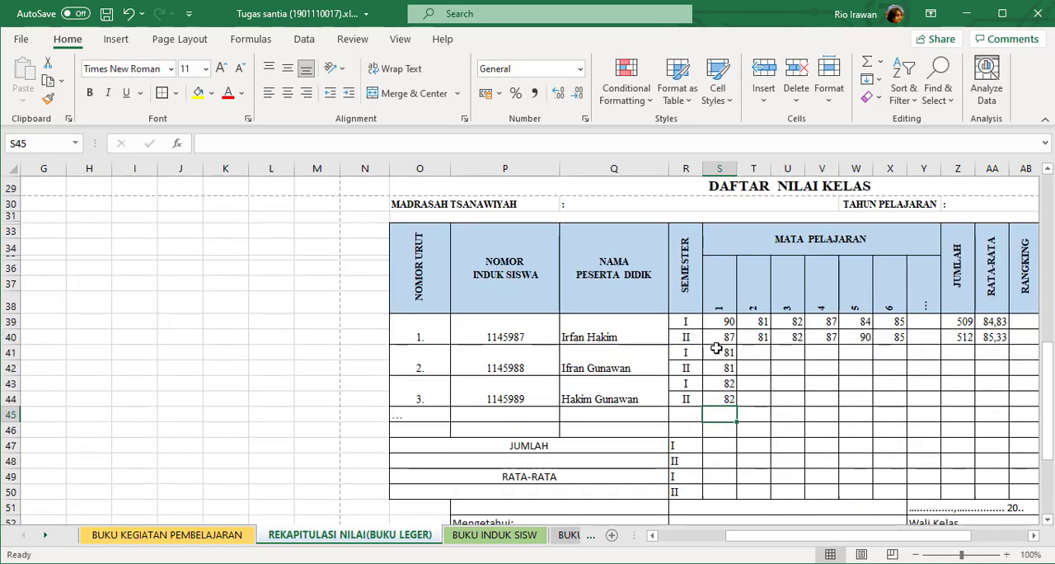
# Fill the score references in S41:S44 across to column X, and extend the JUMLAH and RATA-RATA formulas from row 40 down to row 44.
pyautogui.moveTo(718, 350); pyautogui.dragTo(900, 411)
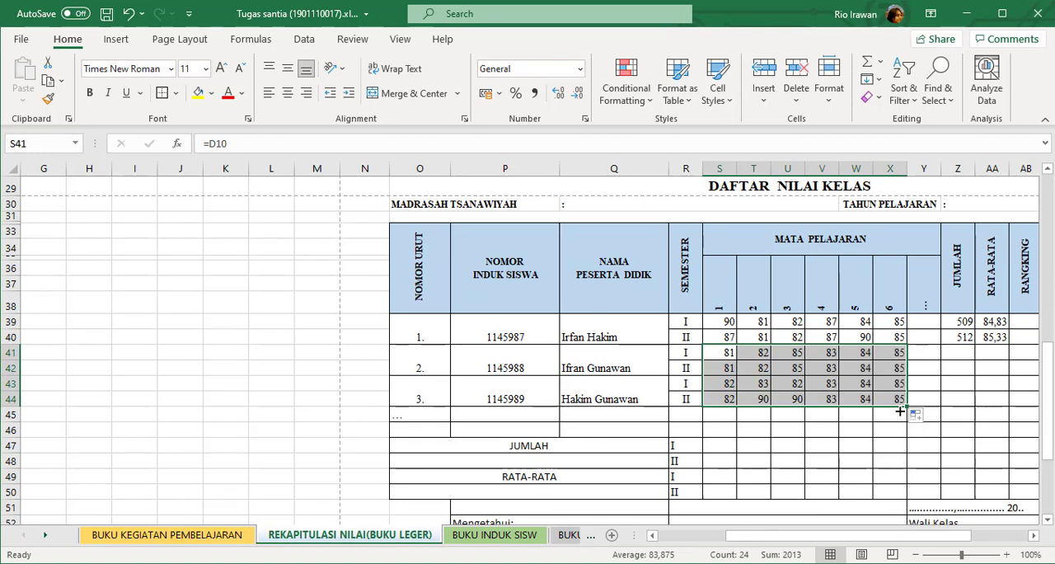
pyautogui.moveTo(968, 338); pyautogui.dragTo(1011, 409)
pyautogui.moveTo(873, 540); pyautogui.dragTo(891, 470)
pyautogui.click(915, 431)
# Link cell S47, the semester I JUMLAH for subject 1, to the semester 1 Al-Qur'an total in D16.
pyautogui.scroll(-1, 848, 427)
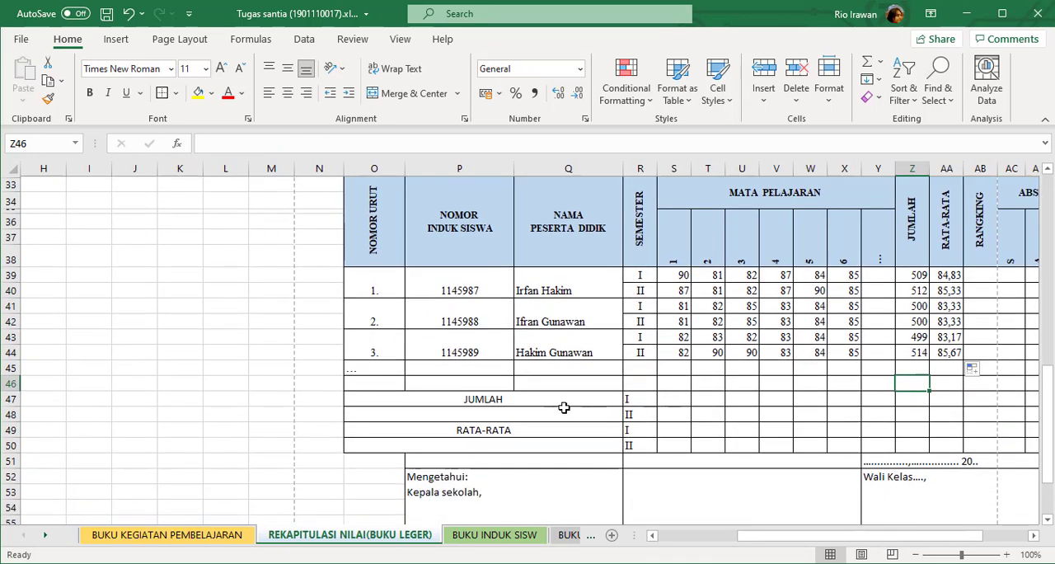
pyautogui.click(665, 400)
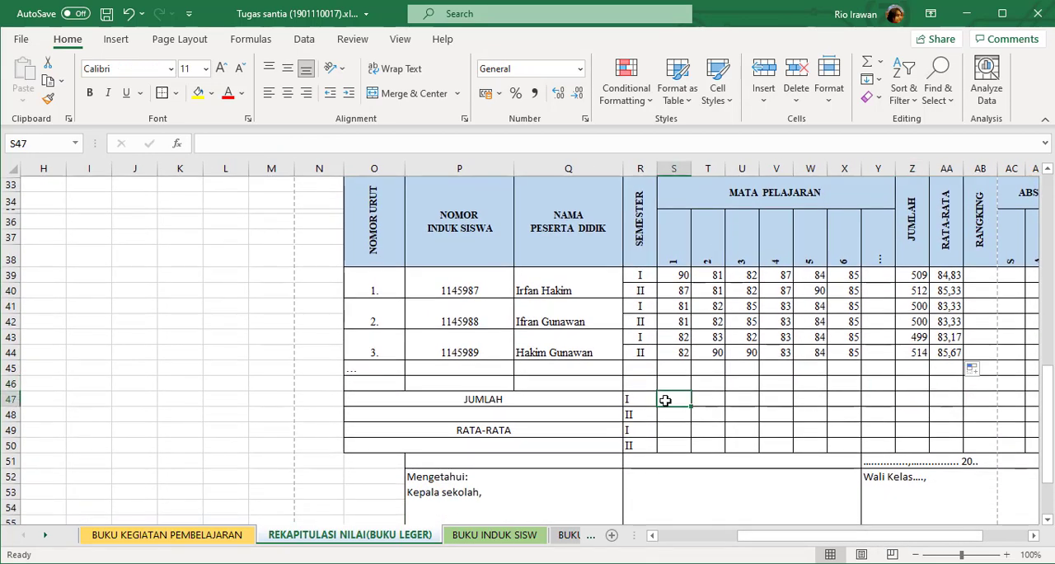
pyautogui.write('=')
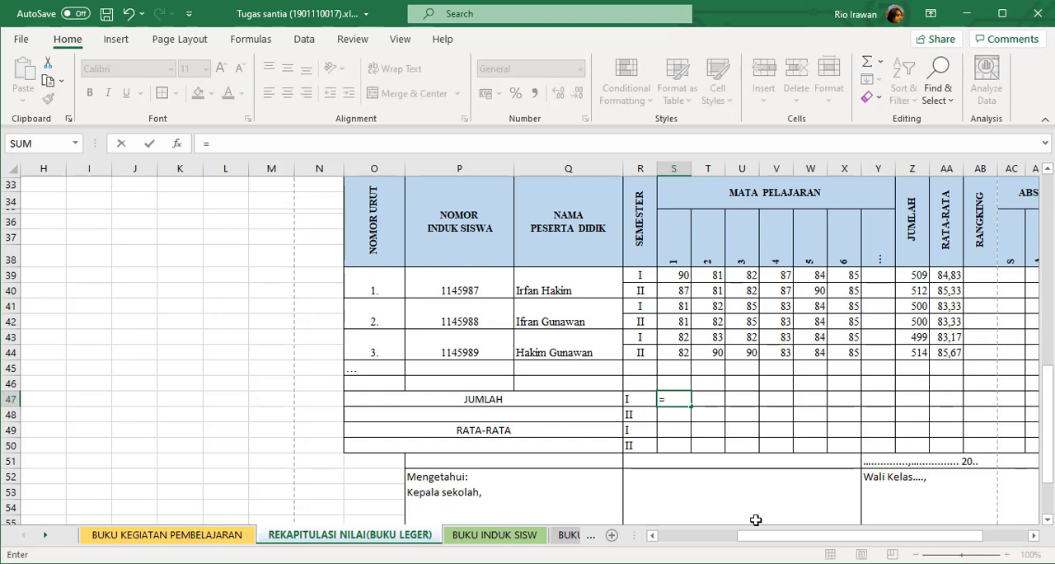
pyautogui.moveTo(764, 536); pyautogui.dragTo(588, 492)
pyautogui.scroll(8, 244, 365)
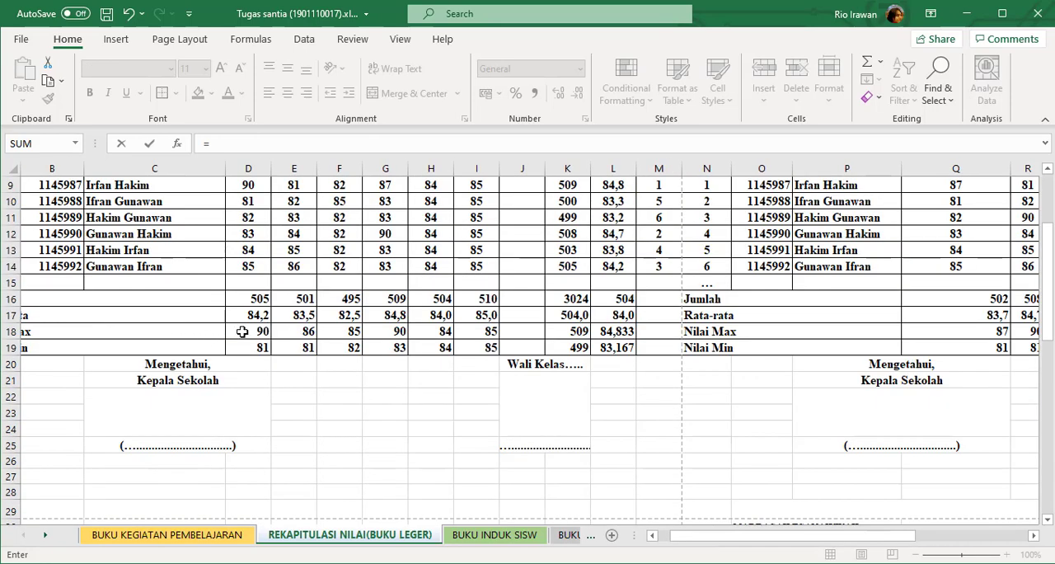
pyautogui.moveTo(685, 536); pyautogui.dragTo(674, 536)
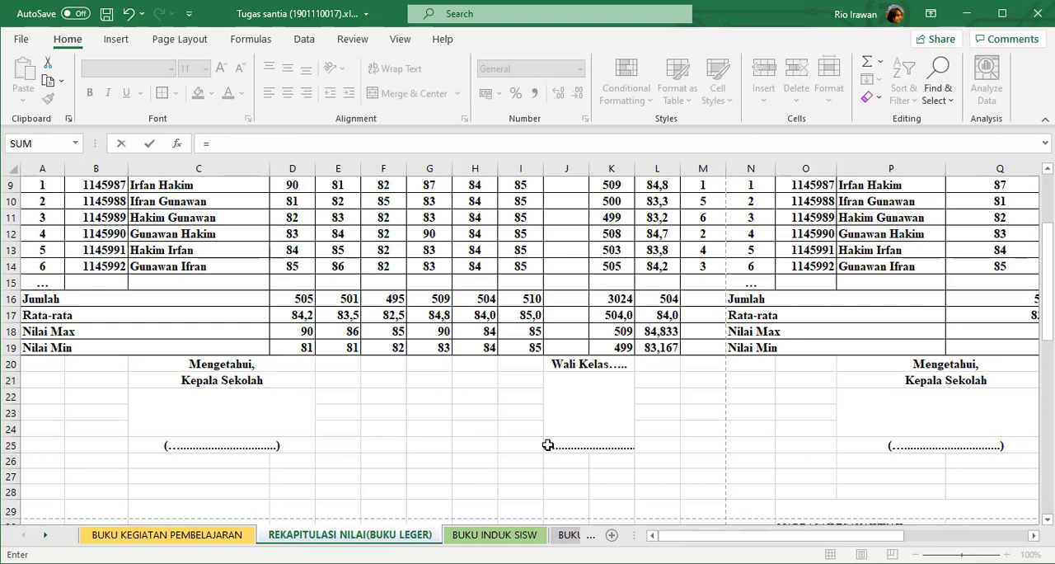
pyautogui.click(305, 300)
pyautogui.press('Return')
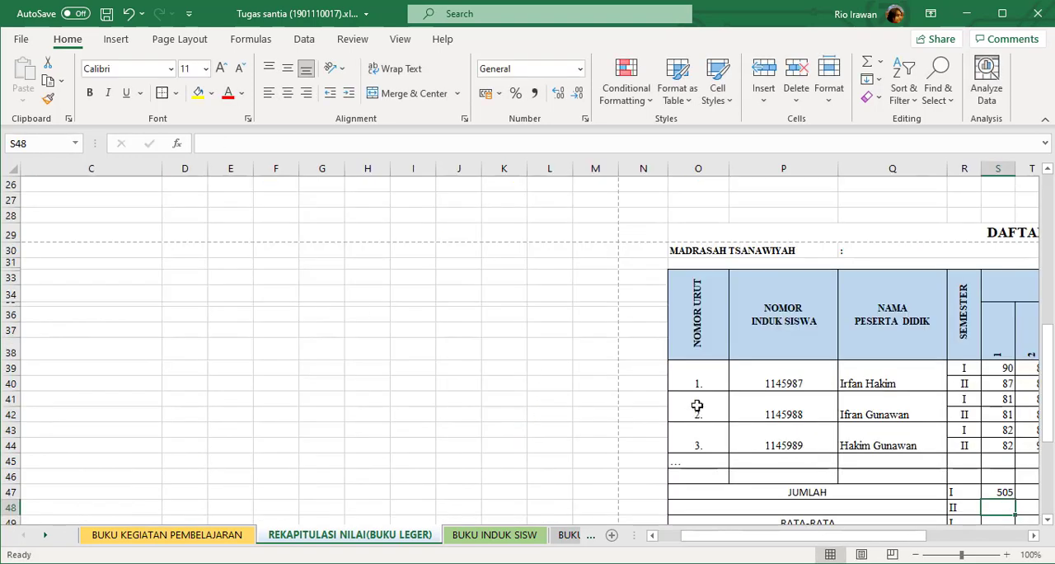
# Link cell S49, the semester I RATA-RATA for subject 1, to the semester 1 Al-Qur'an average in D17.
pyautogui.moveTo(897, 537); pyautogui.dragTo(920, 537)
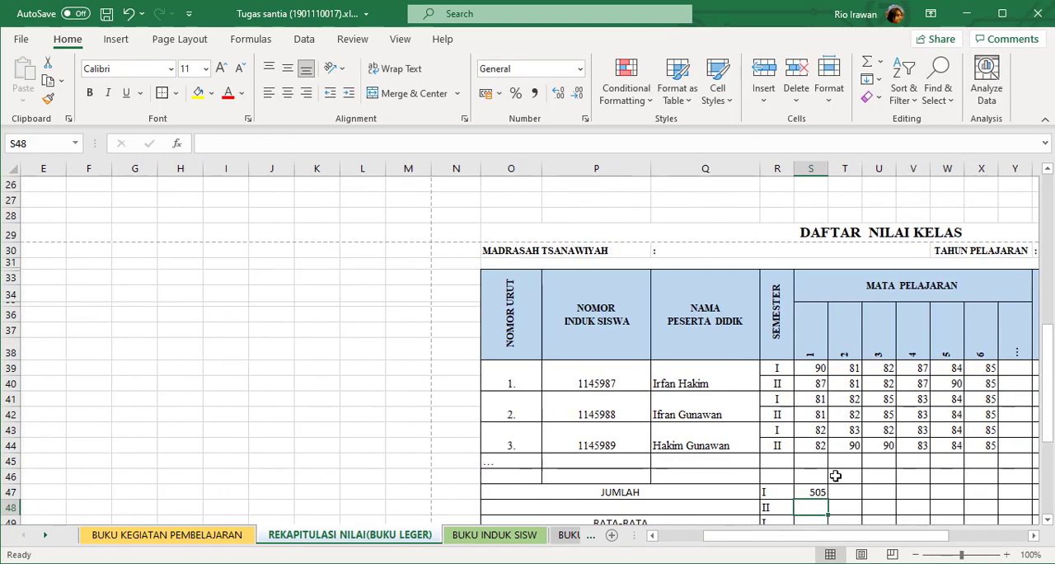
pyautogui.scroll(-1, 802, 469)
pyautogui.click(811, 477)
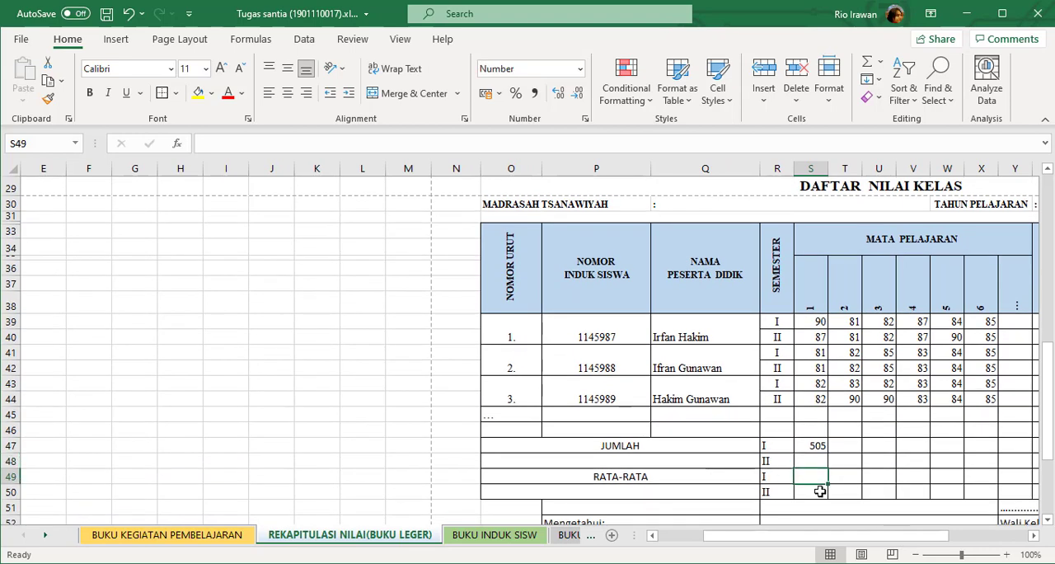
pyautogui.write('=')
pyautogui.moveTo(833, 537); pyautogui.dragTo(652, 531)
pyautogui.scroll(3, 258, 343)
pyautogui.scroll(3, 258, 342)
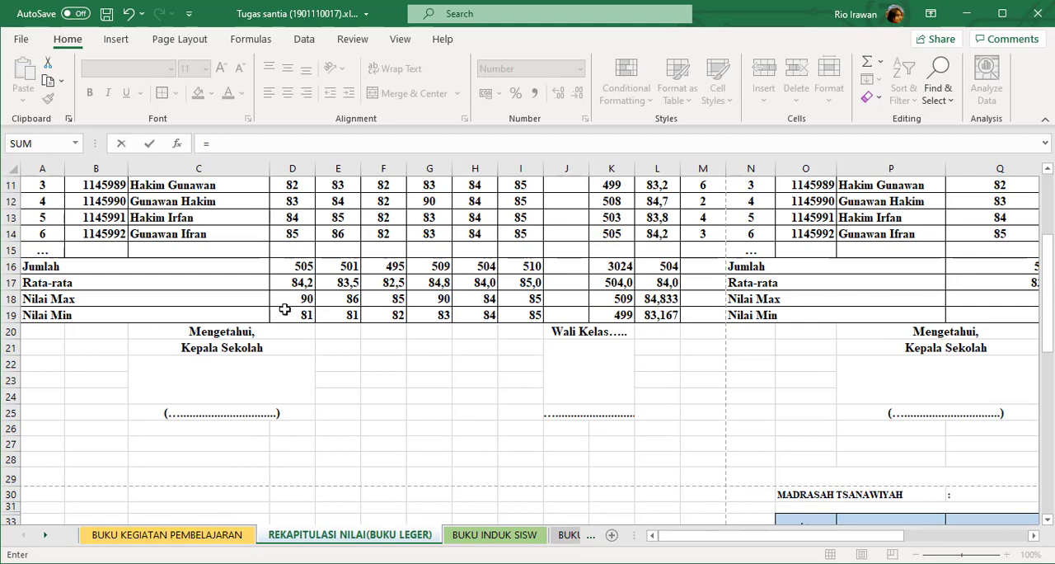
pyautogui.click(300, 283)
pyautogui.press('Return')
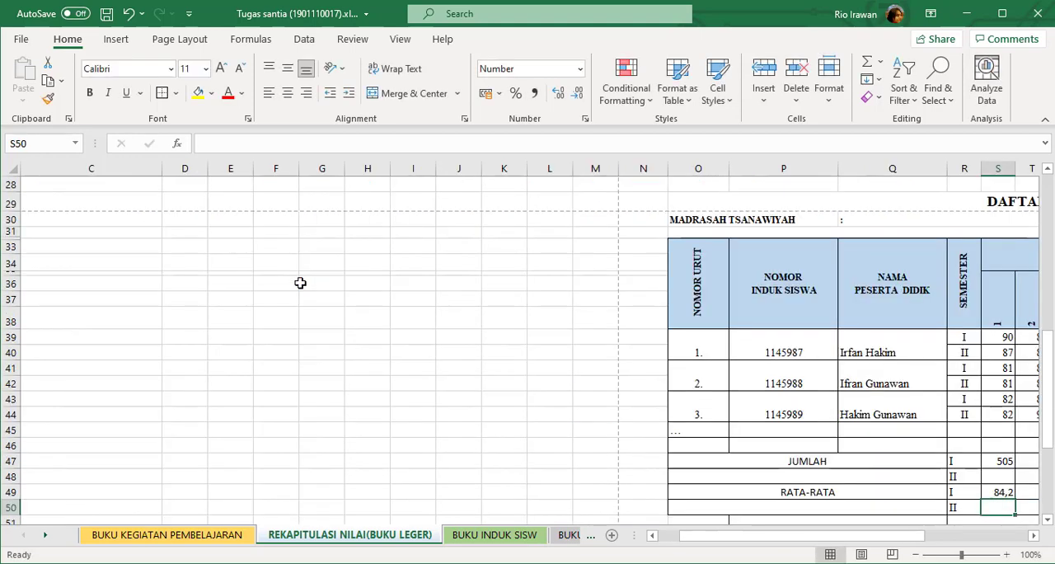
# Link cell S48, the semester II JUMLAH for subject 1, to the semester 2 Al-Qur'an total in Q16.
pyautogui.moveTo(749, 541); pyautogui.dragTo(675, 464)
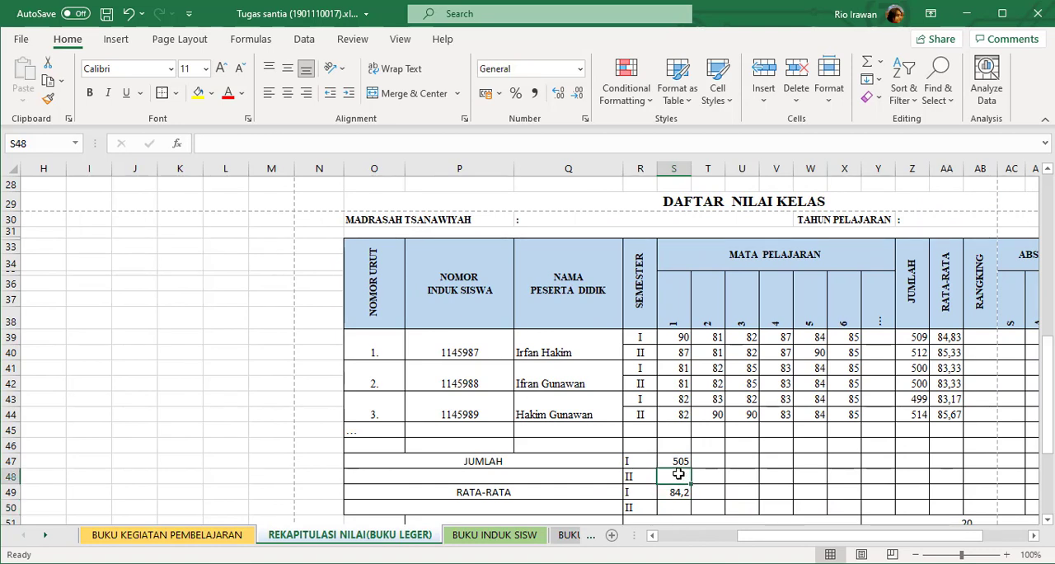
pyautogui.click(679, 460)
pyautogui.click(679, 491)
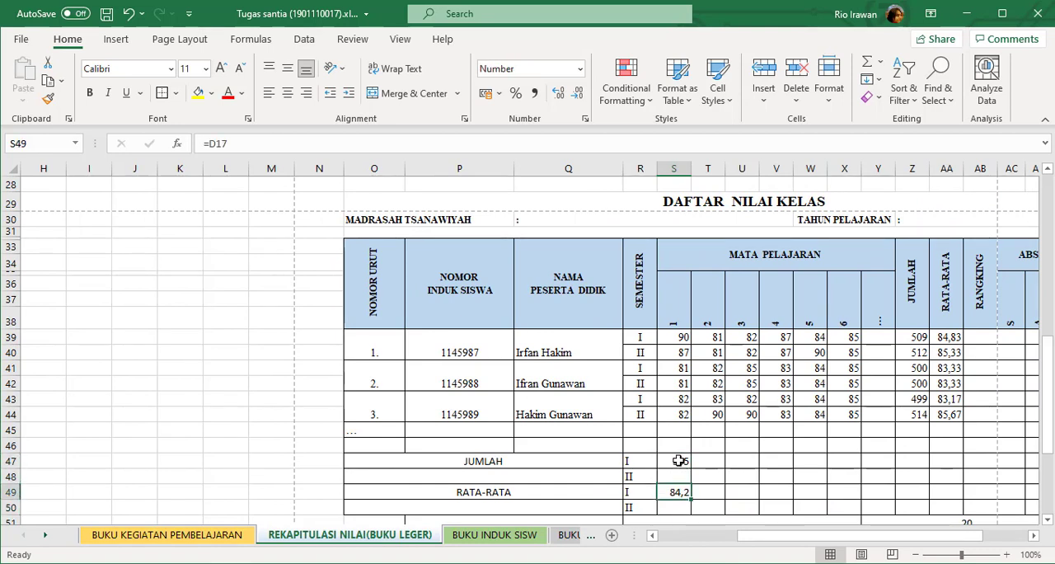
pyautogui.click(676, 460)
pyautogui.click(674, 494)
pyautogui.click(672, 476)
pyautogui.write('=')
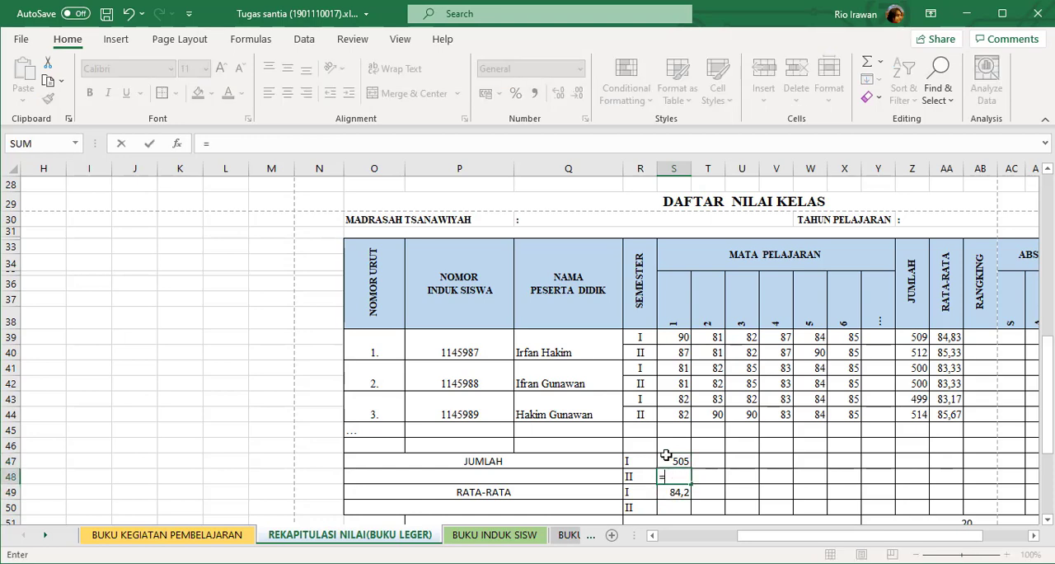
pyautogui.scroll(6, 659, 446)
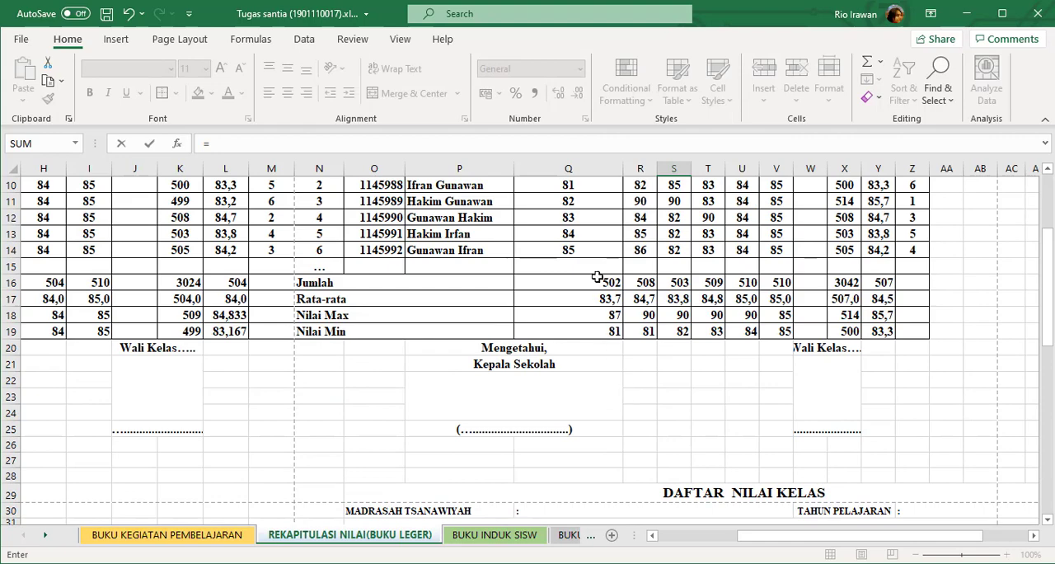
pyautogui.click(597, 278)
pyautogui.press('Return')
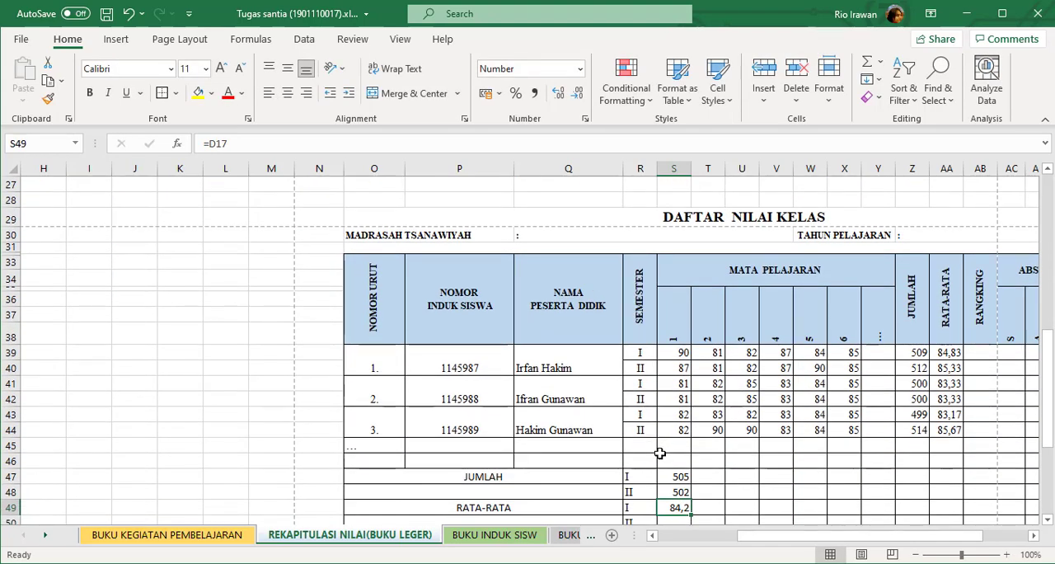
# Link cell S50, the semester II RATA-RATA for subject 1, to the semester 2 Al-Qur'an average in Q17.
pyautogui.scroll(-1, 663, 455)
pyautogui.click(678, 473)
pyautogui.write('=')
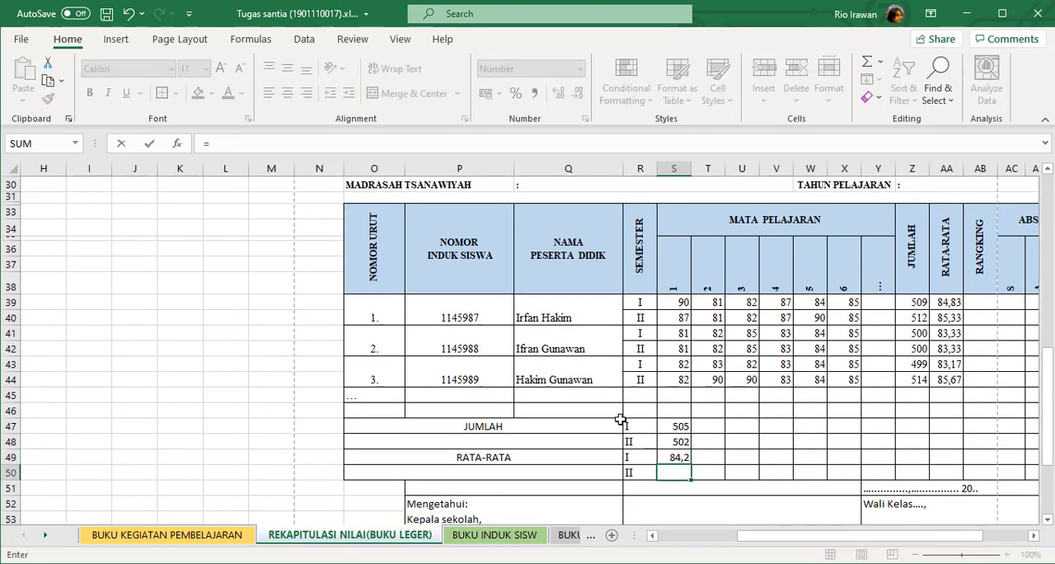
pyautogui.scroll(7, 619, 416)
pyautogui.click(594, 316)
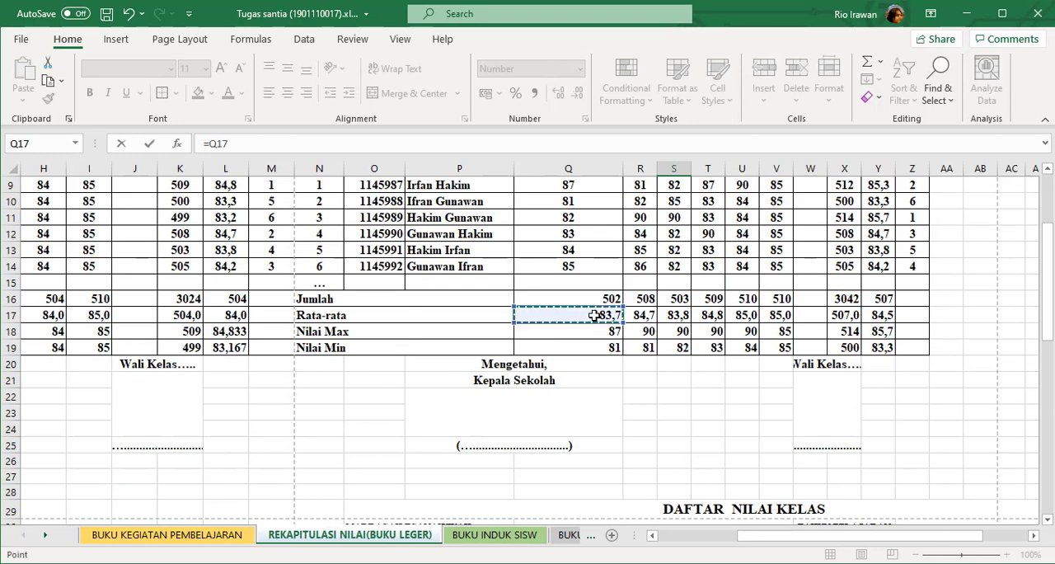
pyautogui.press('Return')
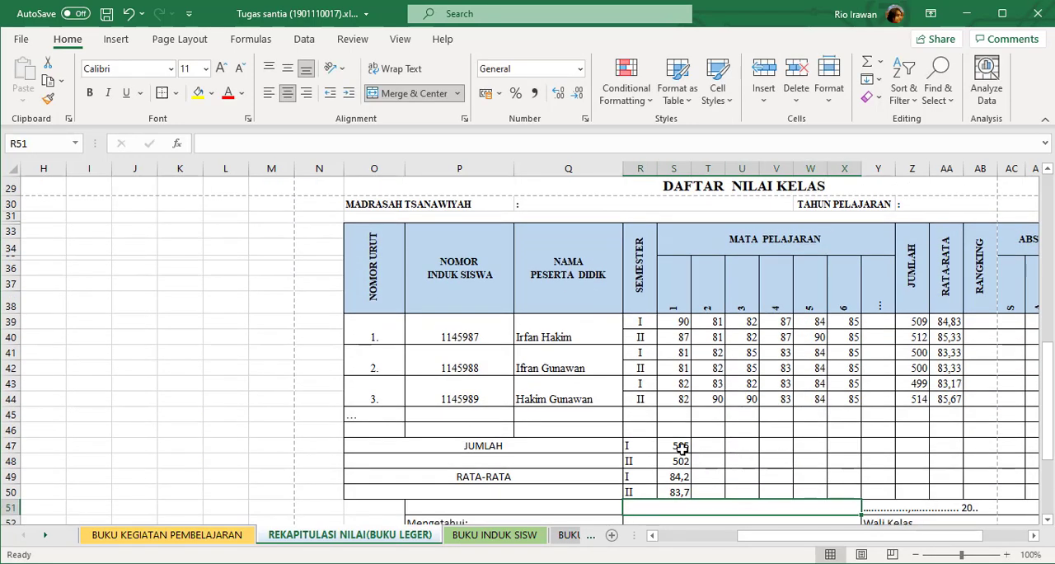
# Fill the JUMLAH and RATA-RATA references in S47:S50 across to column X for subjects 2 to 6.
pyautogui.moveTo(678, 445); pyautogui.dragTo(861, 501)
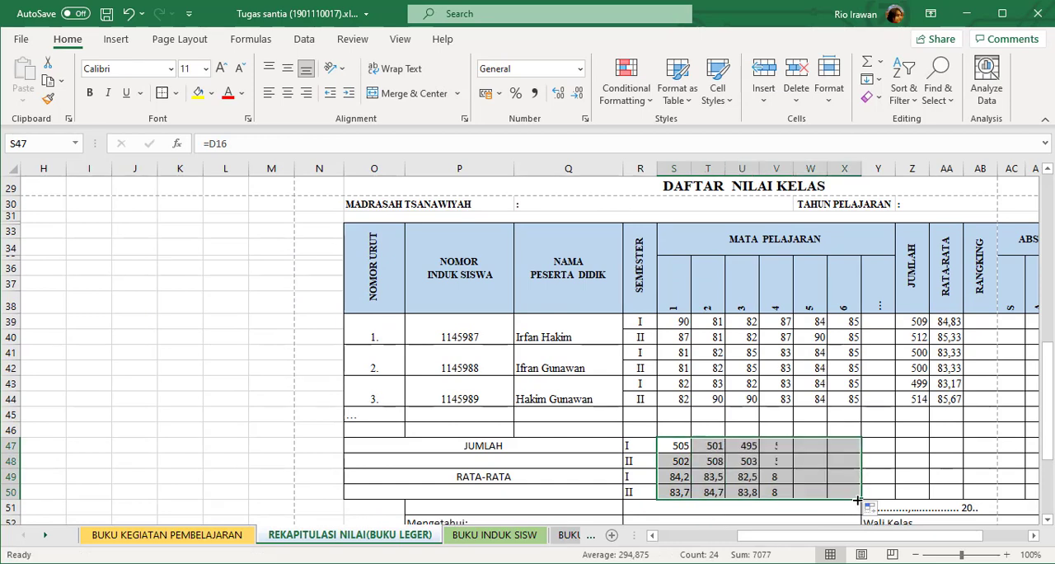
pyautogui.click(880, 476)
pyautogui.moveTo(799, 541); pyautogui.dragTo(865, 541)
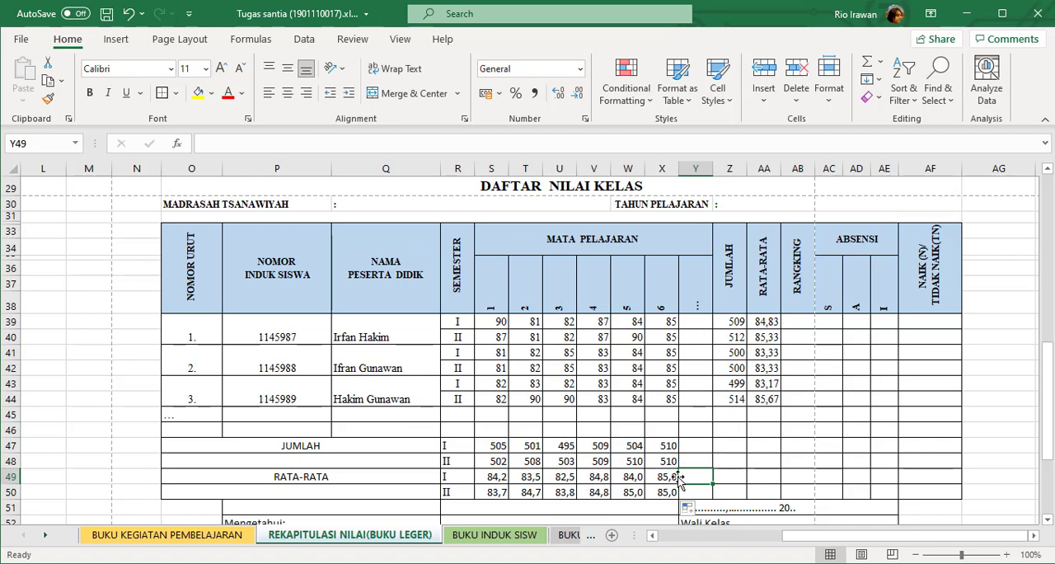
# Review the empty RANGKING column and the students' RATA-RATA and JUMLAH formulas in the DAFTAR NILAI KELAS table.
pyautogui.click(798, 327)
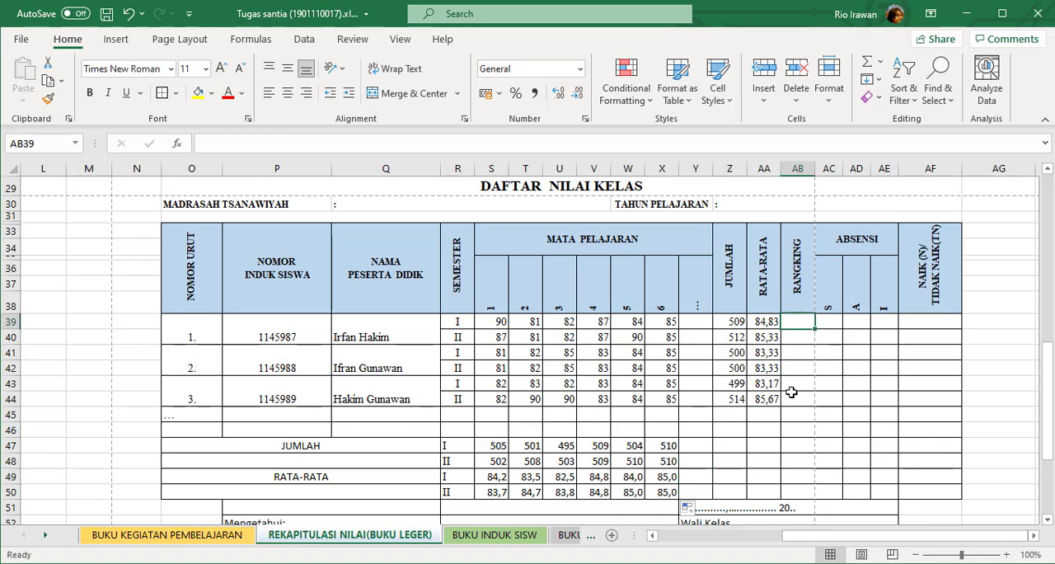
pyautogui.click(832, 291)
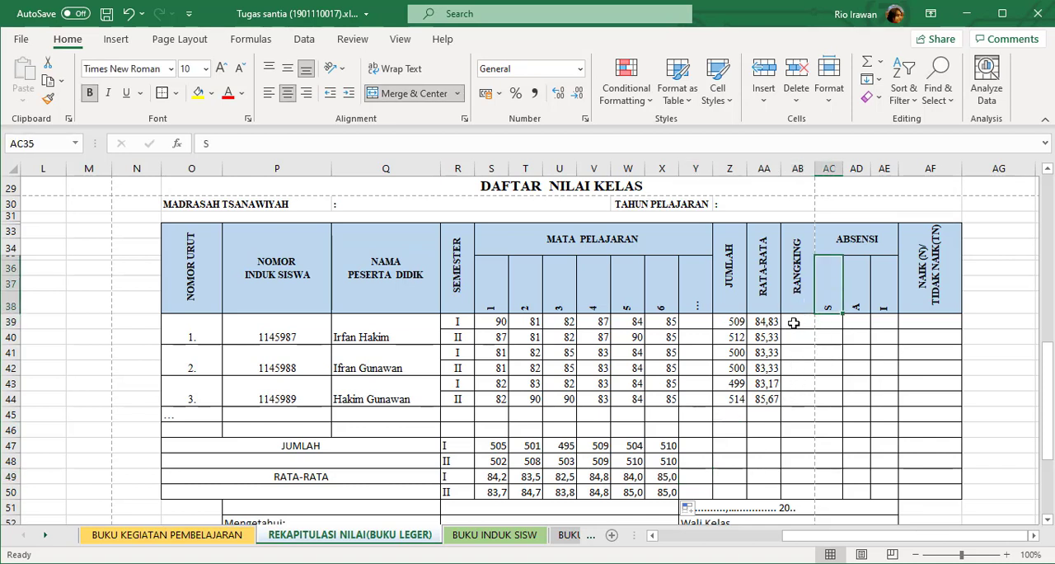
pyautogui.click(793, 323)
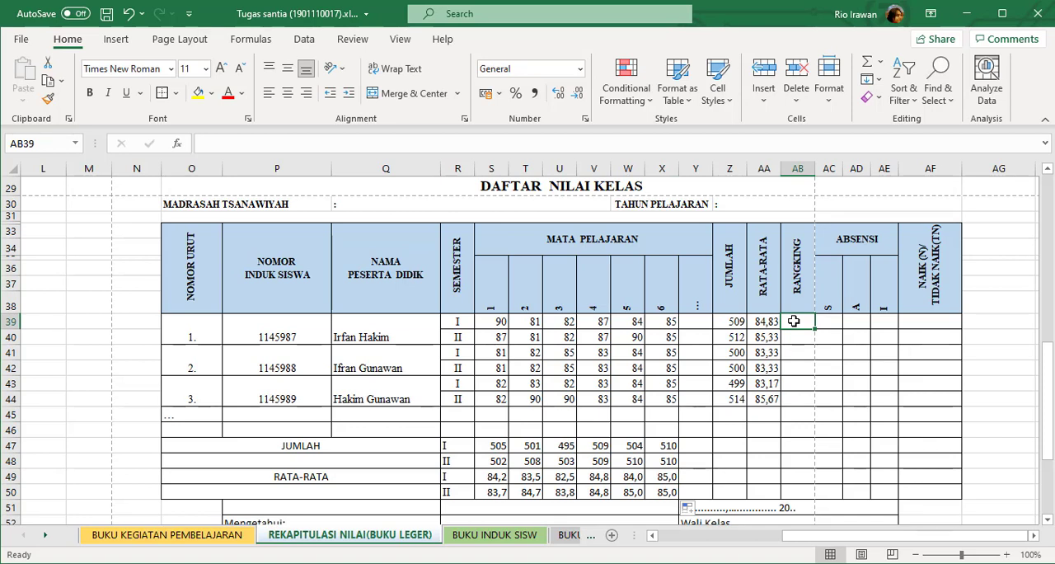
pyautogui.click(803, 349)
pyautogui.click(796, 324)
pyautogui.click(463, 334)
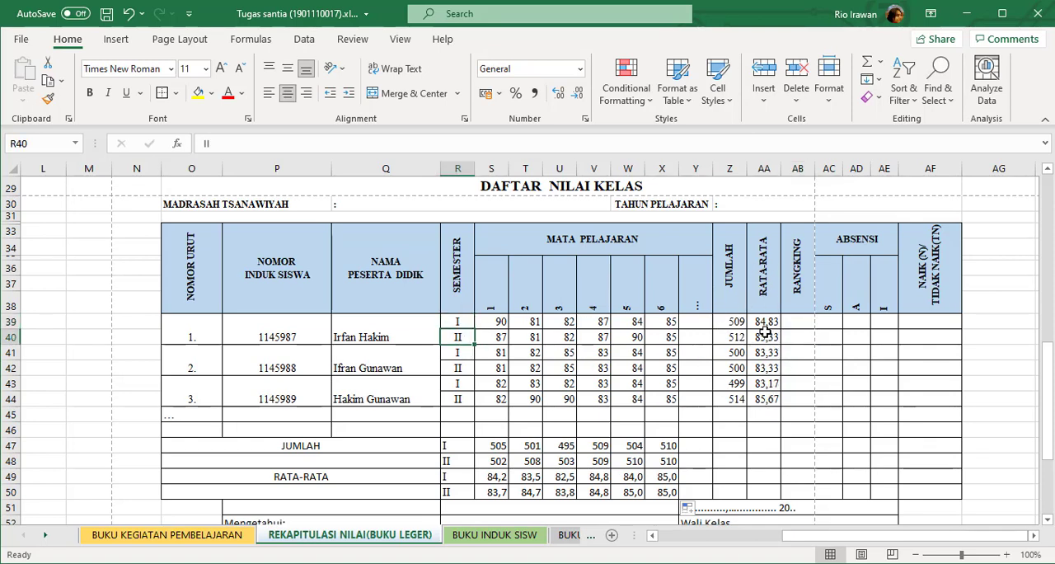
pyautogui.click(764, 337)
pyautogui.click(765, 399)
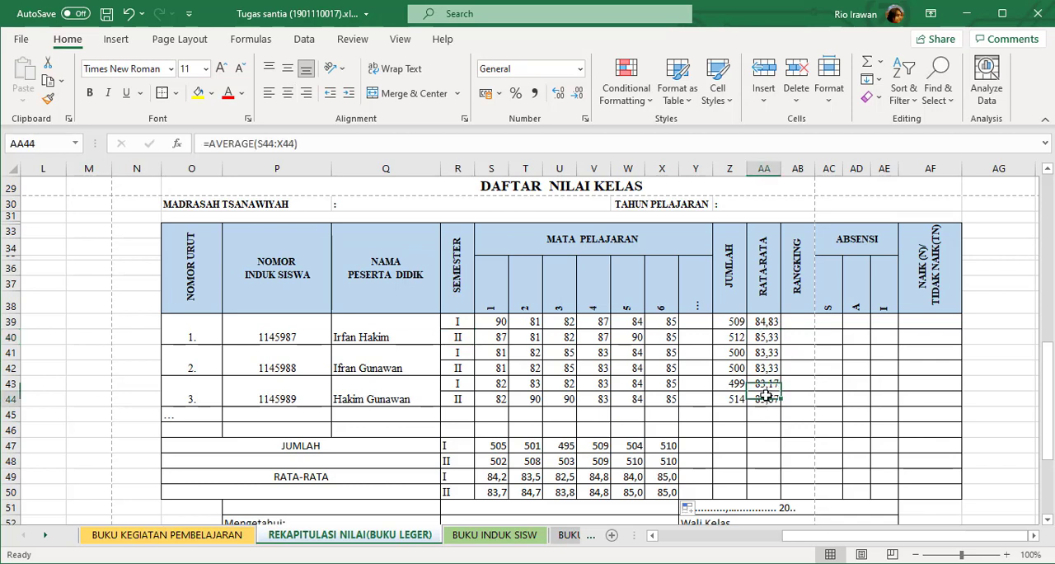
pyautogui.click(764, 323)
pyautogui.click(760, 399)
pyautogui.click(726, 397)
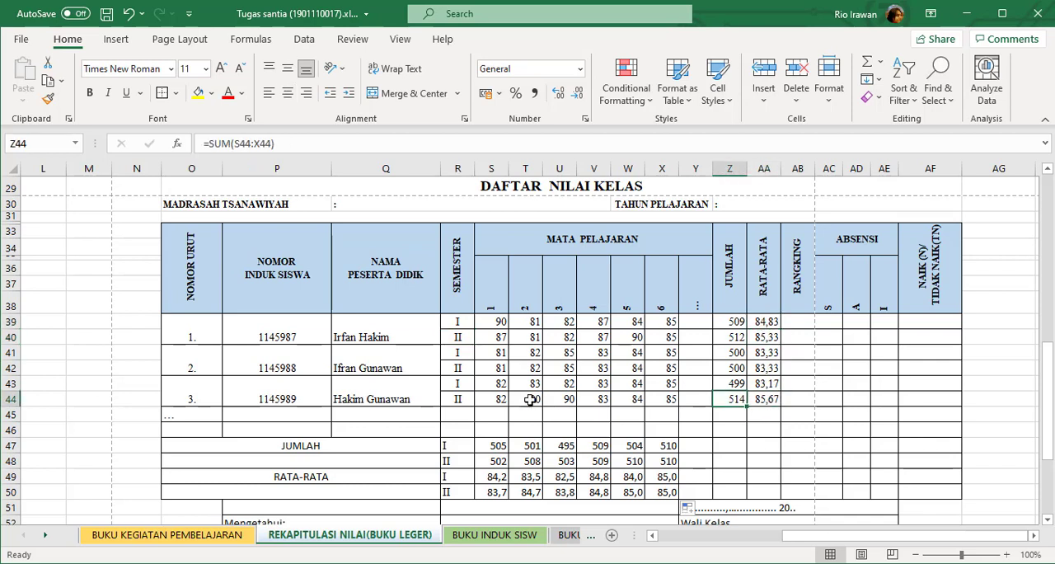
# Check the semester II scores of student 3 across row 44, subjects 1 to 6, and their recap references.
pyautogui.click(530, 399)
pyautogui.moveTo(574, 400); pyautogui.dragTo(588, 400)
pyautogui.click(496, 399)
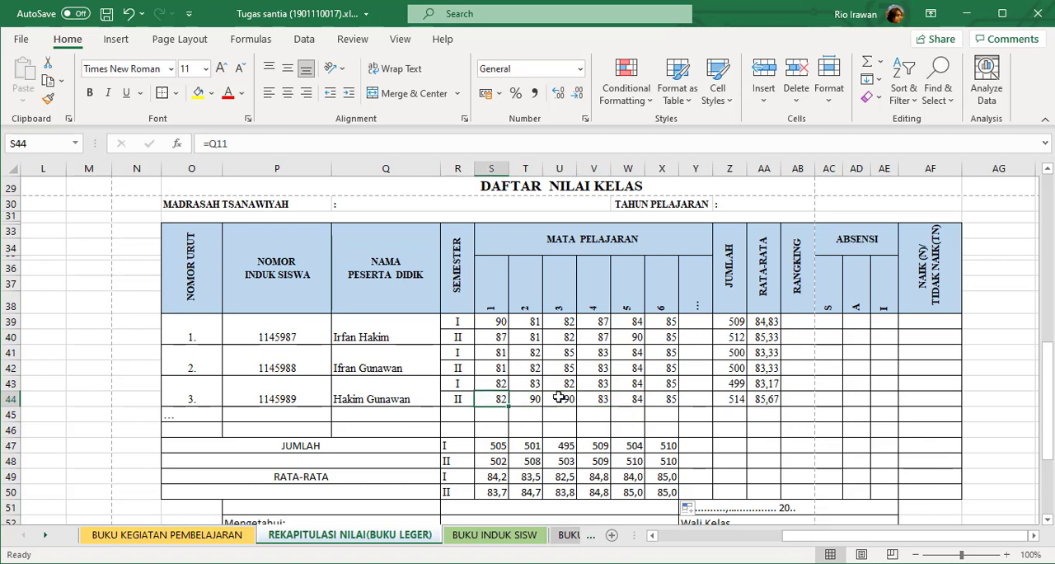
pyautogui.click(564, 399)
pyautogui.click(616, 399)
pyautogui.click(525, 399)
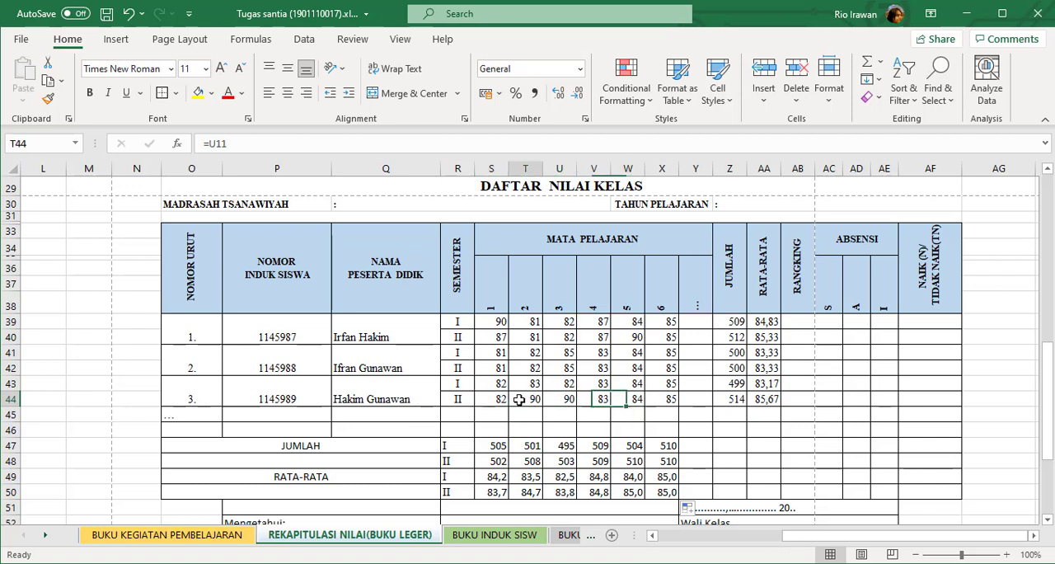
pyautogui.click(585, 401)
pyautogui.click(519, 400)
pyautogui.click(593, 400)
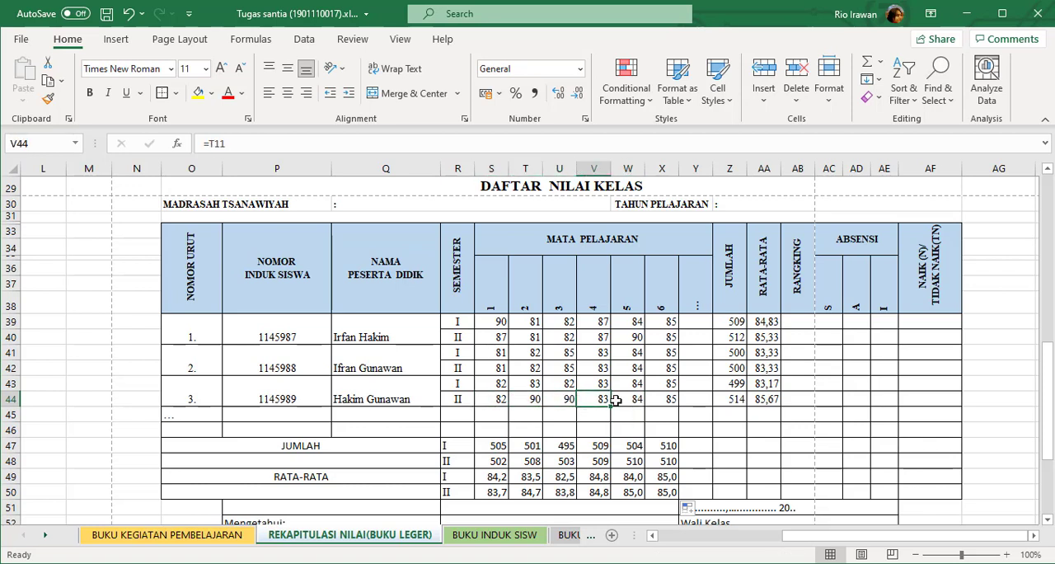
pyautogui.click(651, 399)
pyautogui.scroll(6, 548, 370)
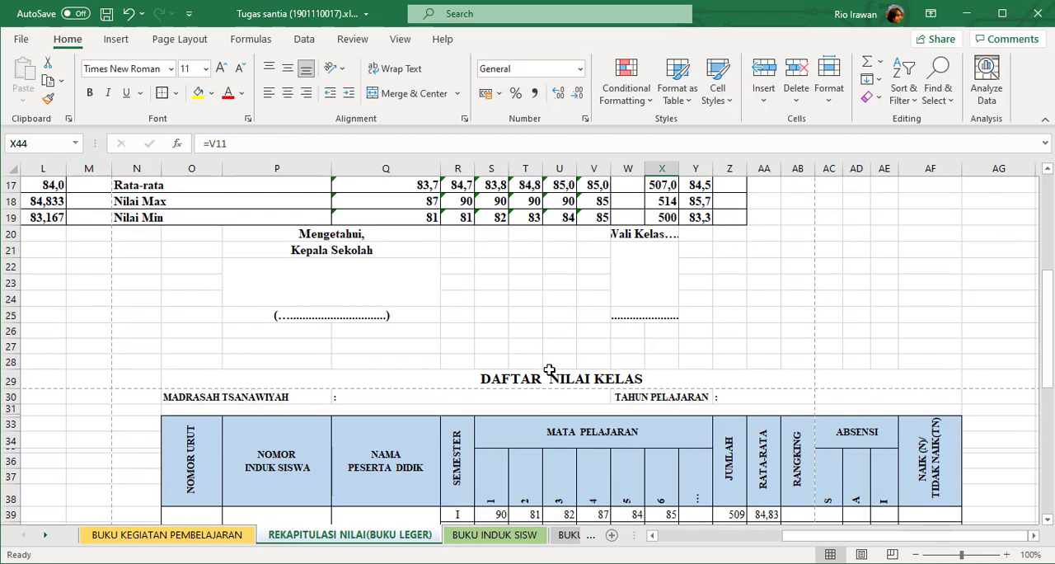
pyautogui.scroll(-6, 549, 372)
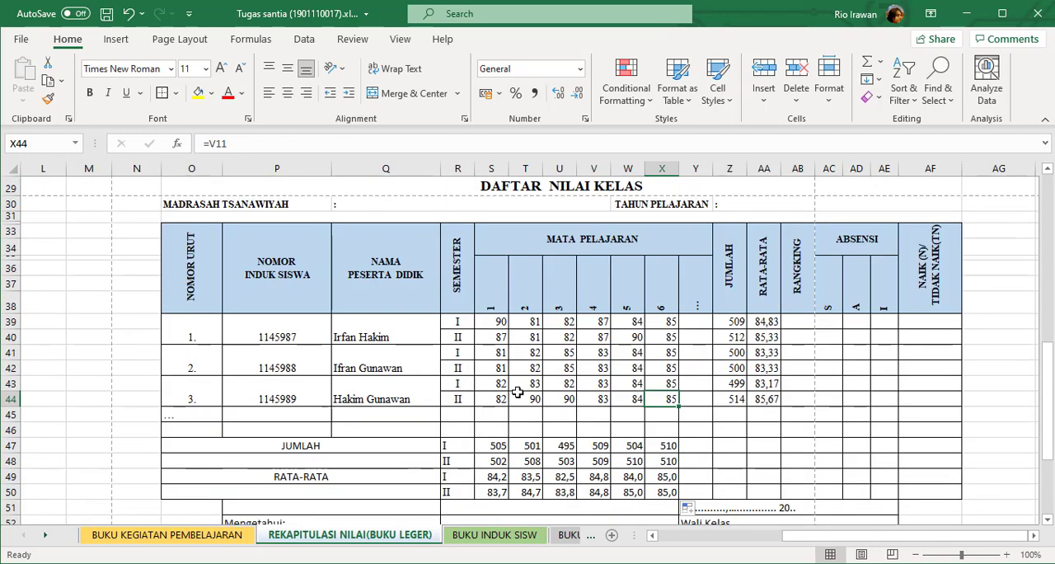
pyautogui.click(517, 395)
pyautogui.click(577, 403)
pyautogui.click(635, 400)
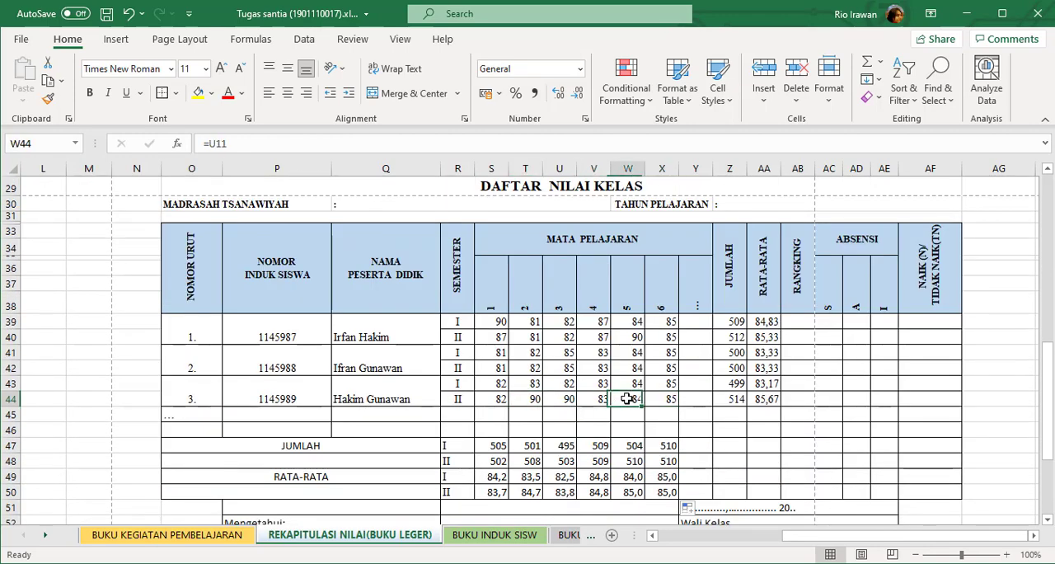
pyautogui.click(518, 400)
# Fill the semester 2 recap scores as series starting from 81 in R9, down to R14 and across to V9.
pyautogui.scroll(7, 564, 379)
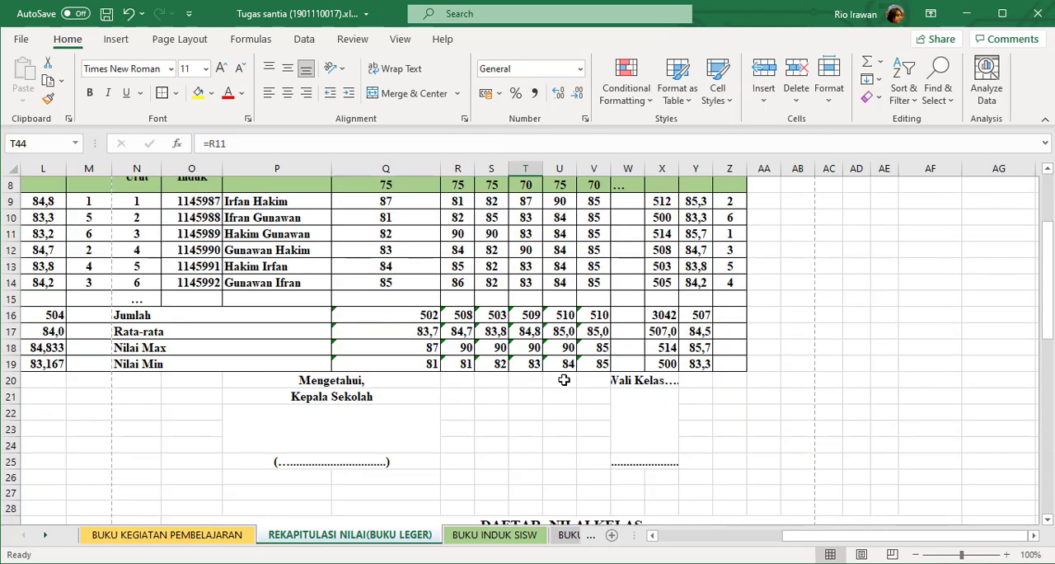
pyautogui.scroll(1, 563, 379)
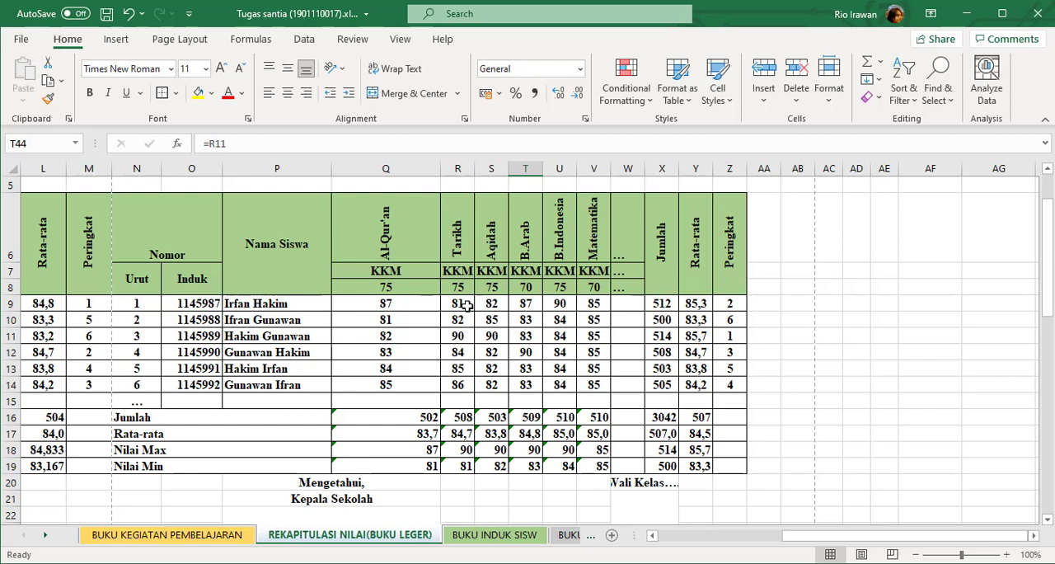
pyautogui.moveTo(467, 304); pyautogui.dragTo(482, 389)
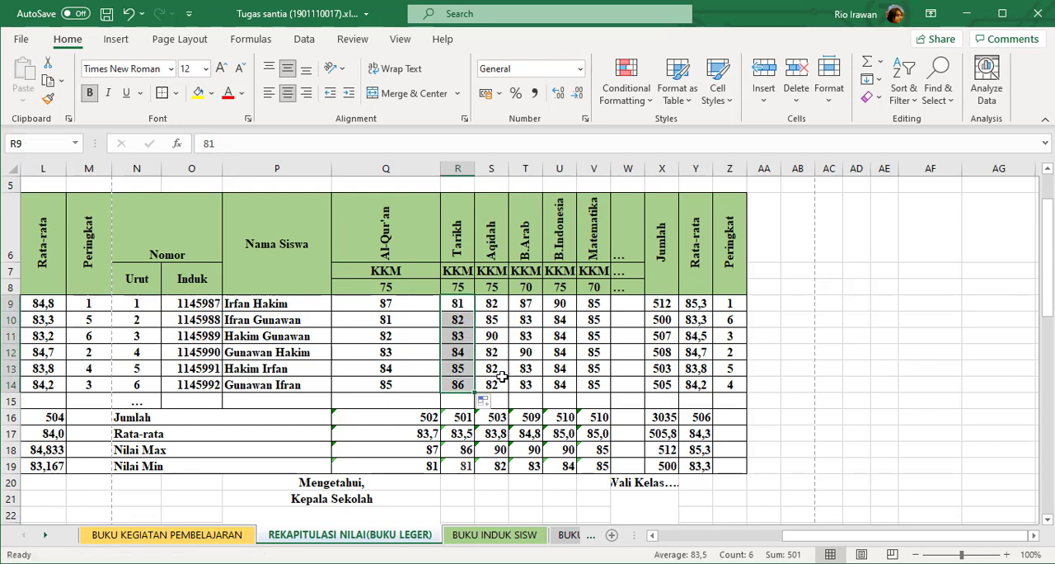
pyautogui.click(467, 304)
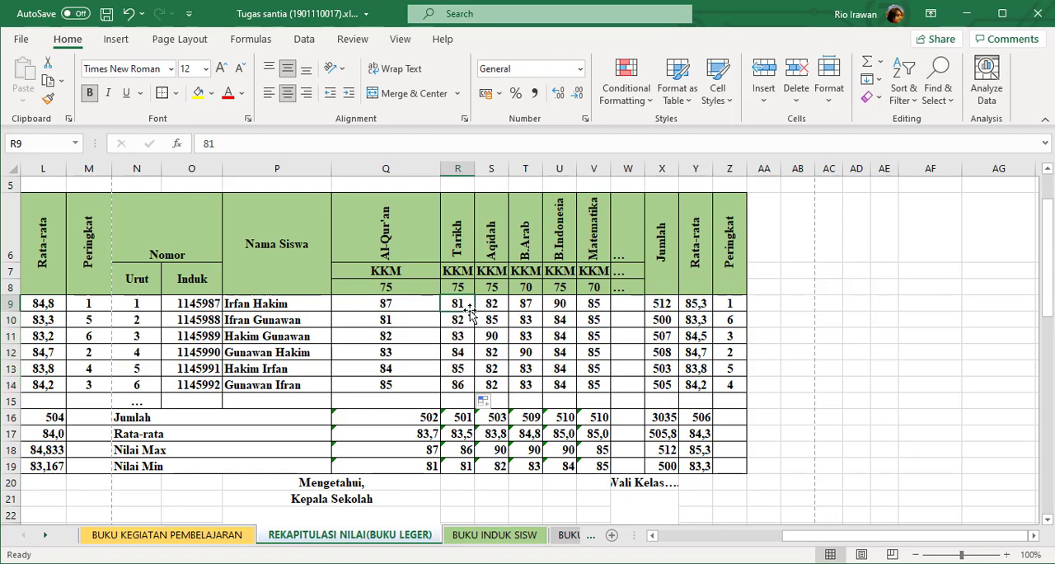
pyautogui.moveTo(476, 313); pyautogui.dragTo(602, 323)
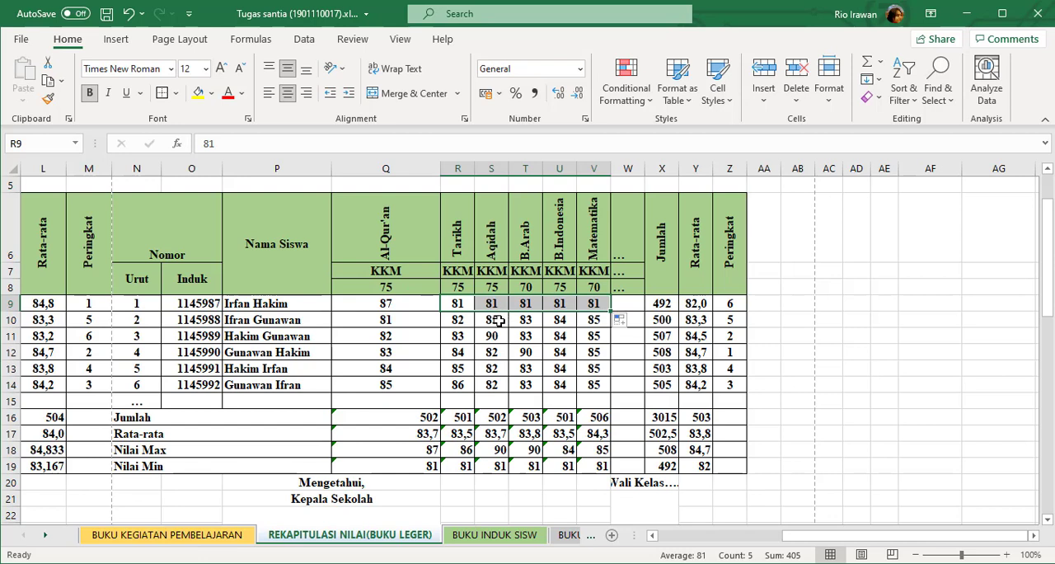
pyautogui.rightClick(463, 306)
pyautogui.hotkey('ctrl', 'z')
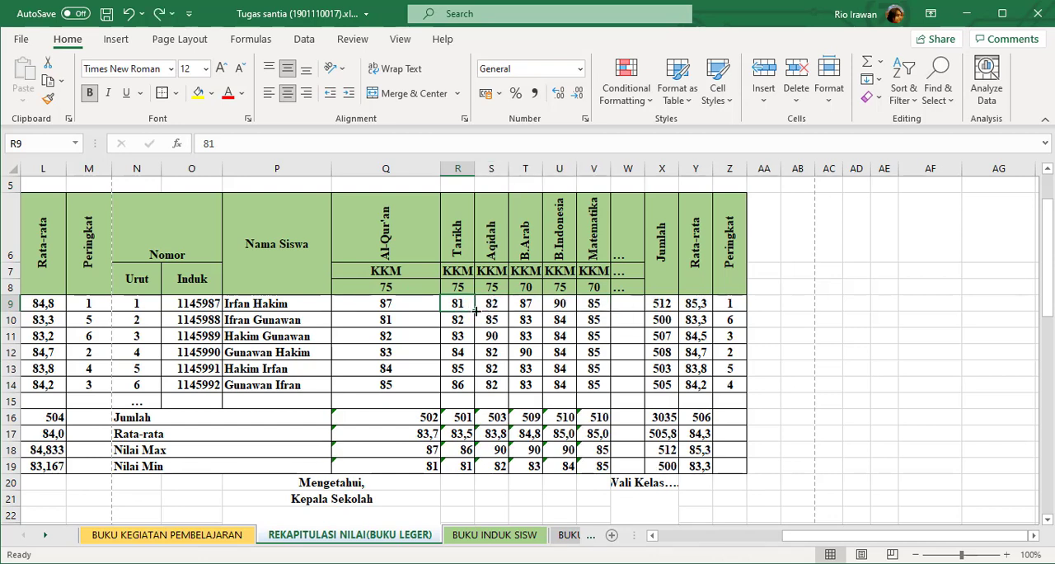
pyautogui.moveTo(599, 311); pyautogui.dragTo(599, 311)
# Fill the semester 2 Aqidah, B.Arab, B.Indonesia and Matematika scores down to row 14 as series from 82, 83, 84 and 85.
pyautogui.moveTo(501, 303); pyautogui.dragTo(593, 385)
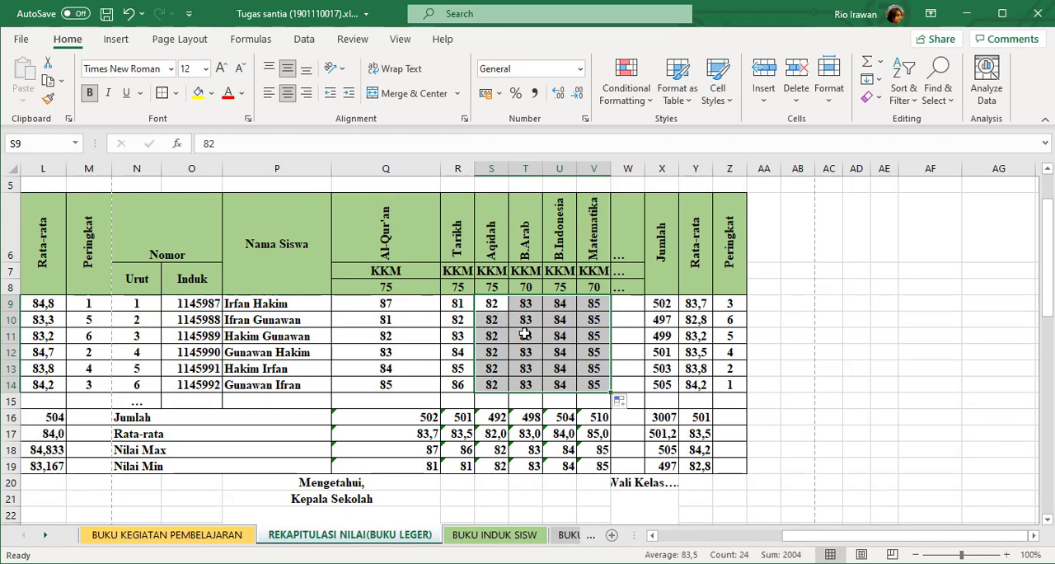
pyautogui.hotkey('ctrl', 'z')
pyautogui.click(499, 304)
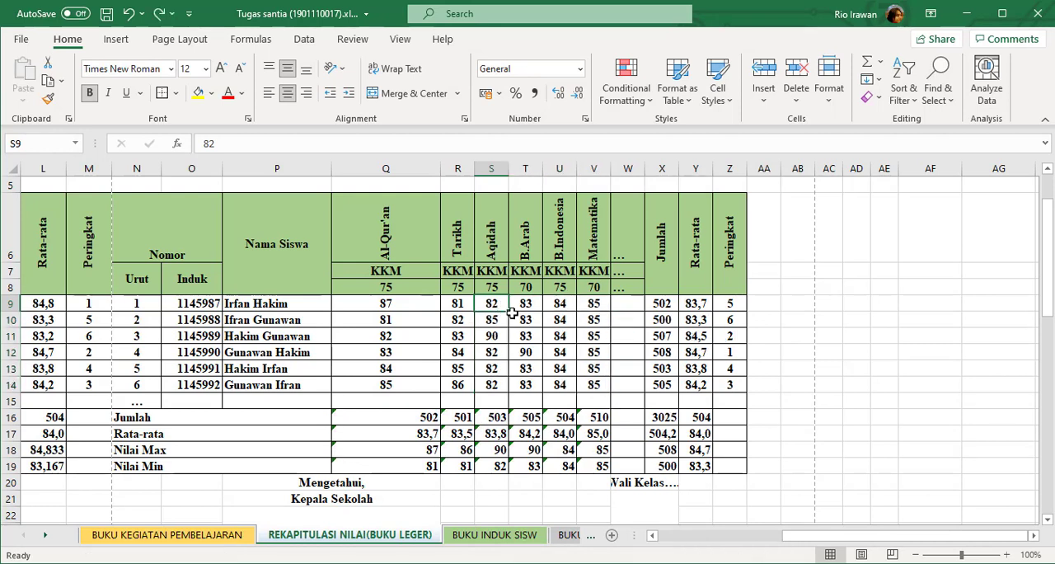
pyautogui.moveTo(508, 311); pyautogui.dragTo(543, 394)
pyautogui.click(526, 306)
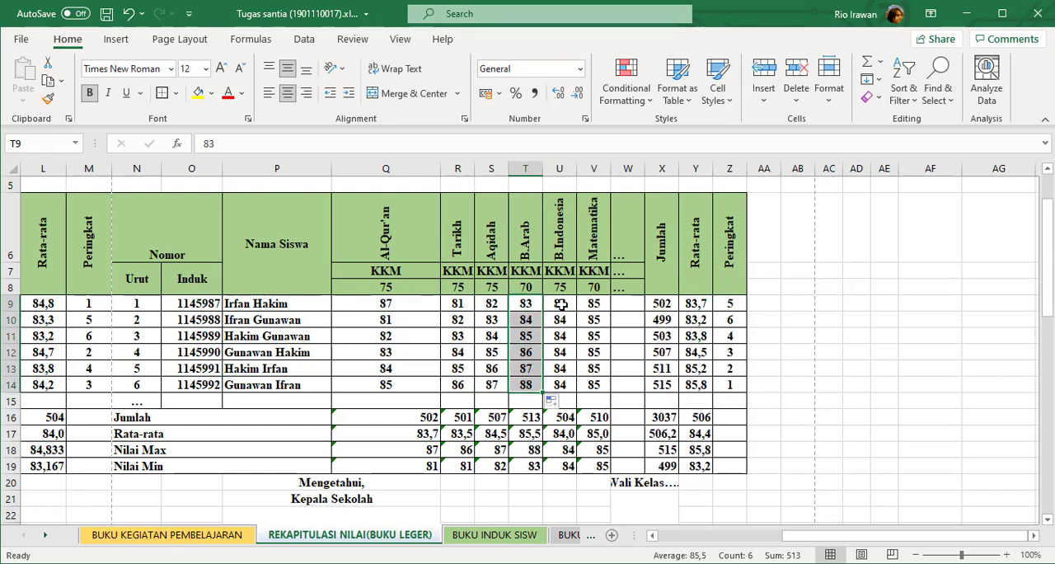
pyautogui.click(559, 305)
pyautogui.moveTo(579, 311); pyautogui.dragTo(577, 396)
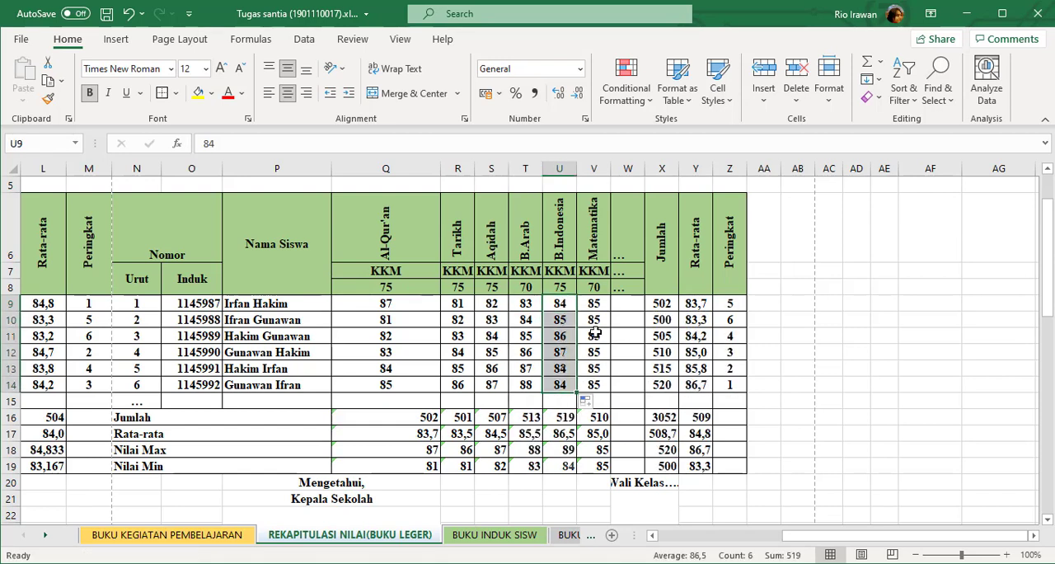
pyautogui.click(597, 308)
pyautogui.moveTo(612, 312); pyautogui.dragTo(611, 394)
pyautogui.click(632, 354)
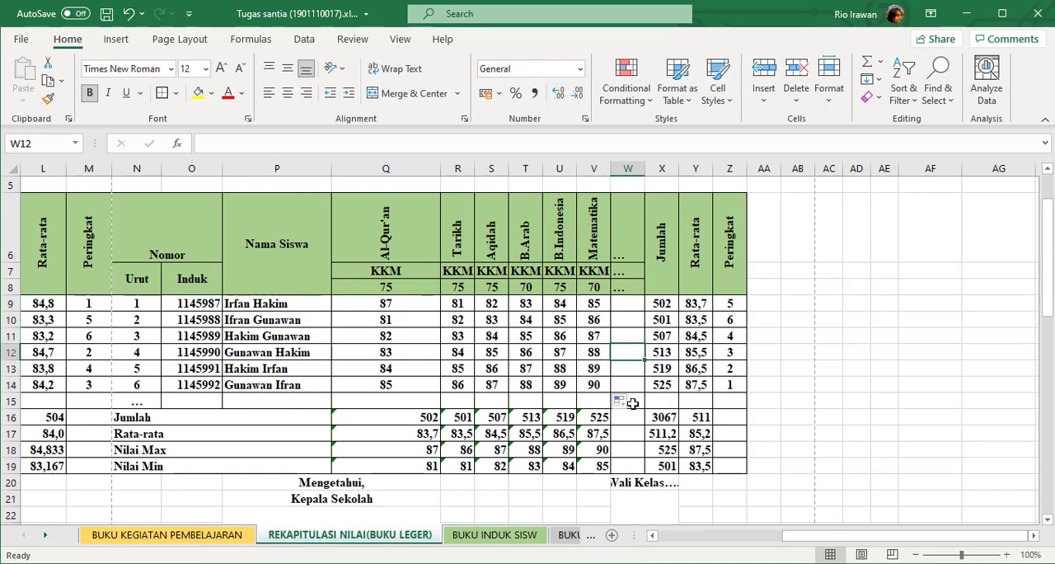
pyautogui.click(876, 537)
# Fill the semester 2 Al-Qur'an scores in Q9:Q14 as a series from 87 to 92.
pyautogui.click(458, 303)
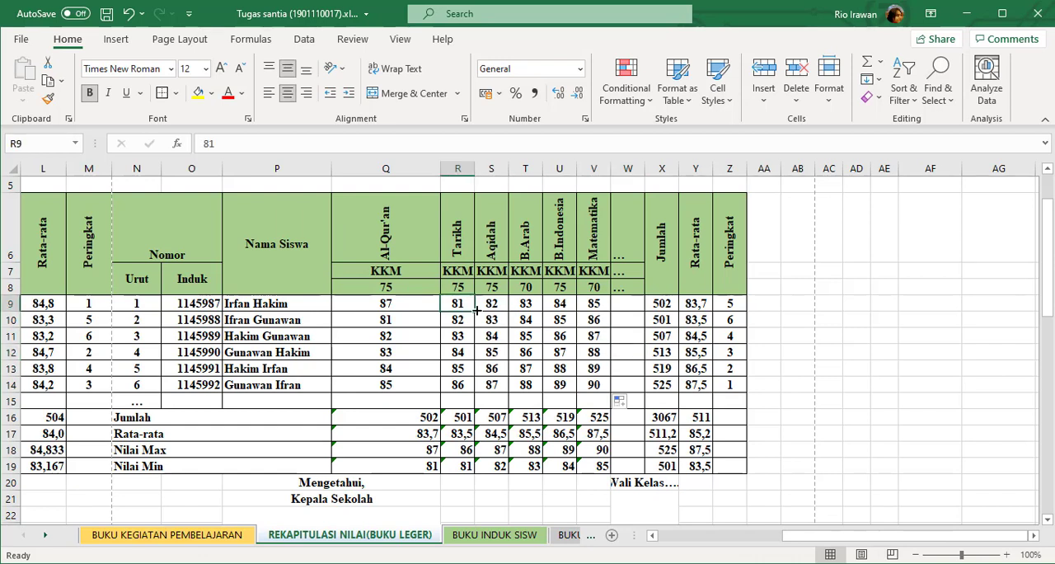
pyautogui.click(422, 307)
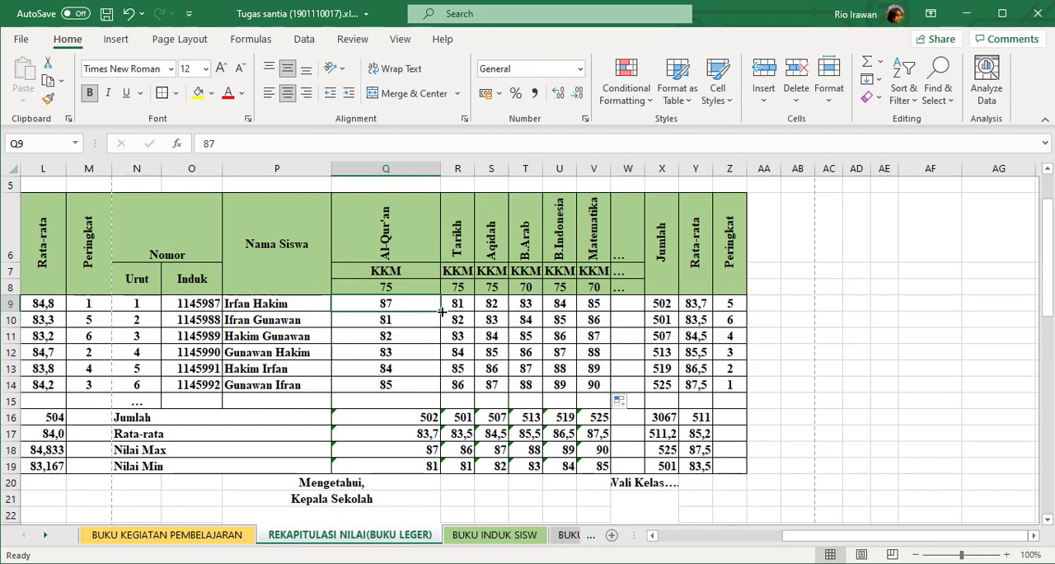
pyautogui.moveTo(441, 312); pyautogui.dragTo(436, 387)
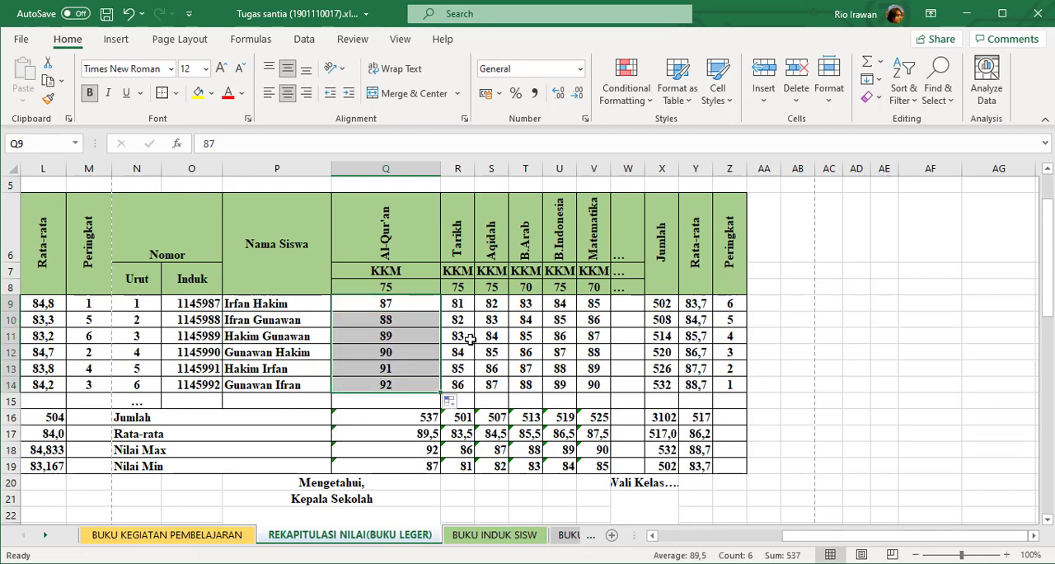
pyautogui.click(468, 338)
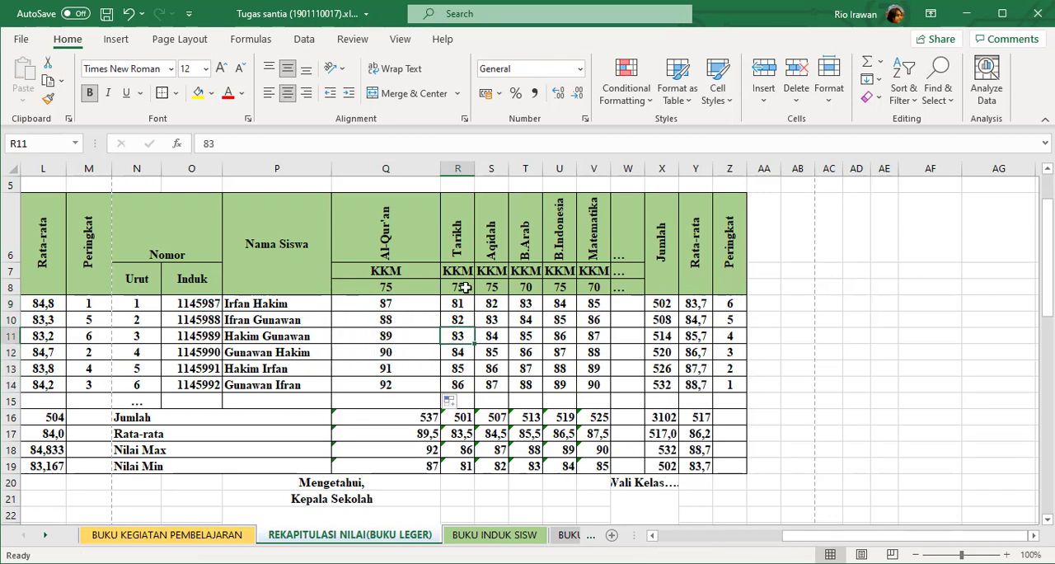
# Replace the semester 2 scores in Q9:V14 with a copy of the semester 1 scores in D9:I14.
pyautogui.moveTo(940, 536); pyautogui.dragTo(701, 532)
pyautogui.click(402, 338)
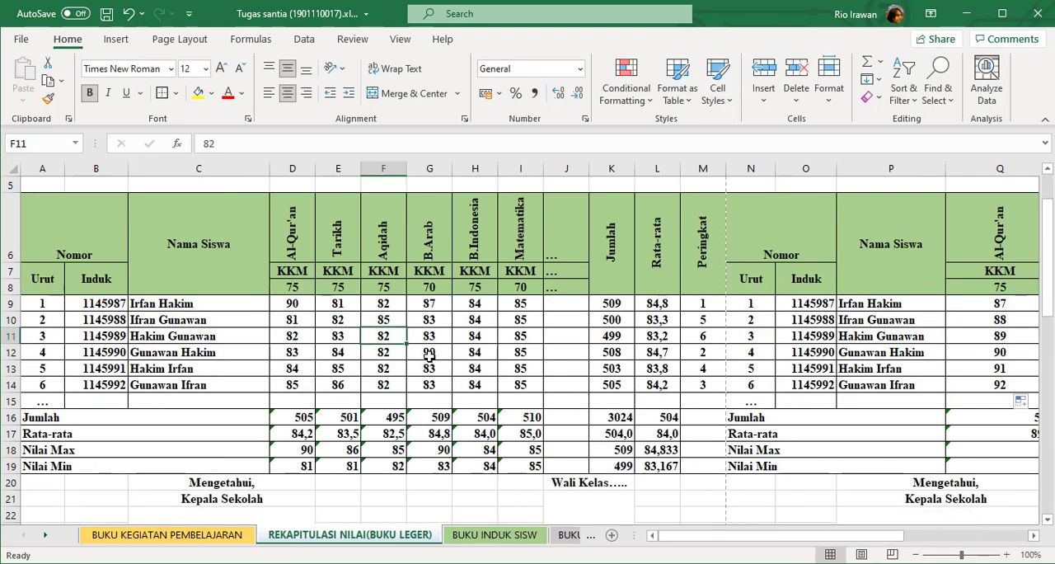
pyautogui.moveTo(736, 533); pyautogui.dragTo(684, 535)
pyautogui.click(770, 301)
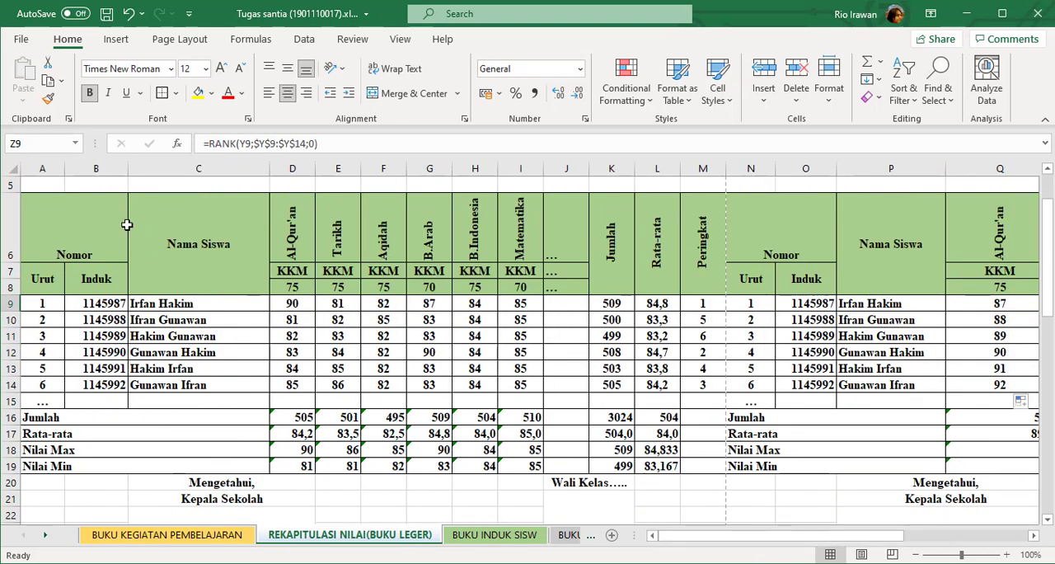
pyautogui.click(231, 305)
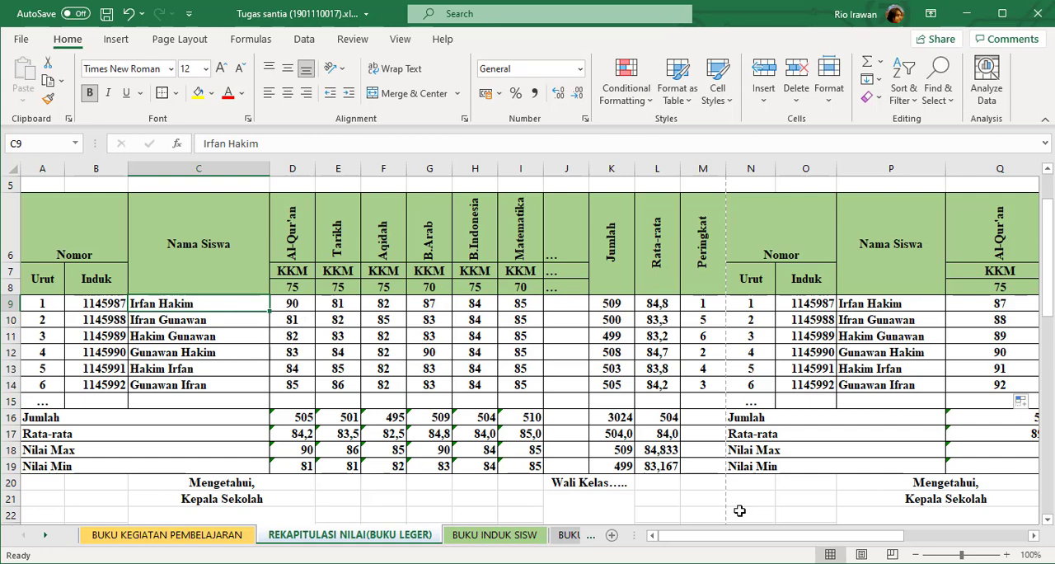
pyautogui.click(294, 304)
pyautogui.moveTo(293, 304); pyautogui.dragTo(521, 385)
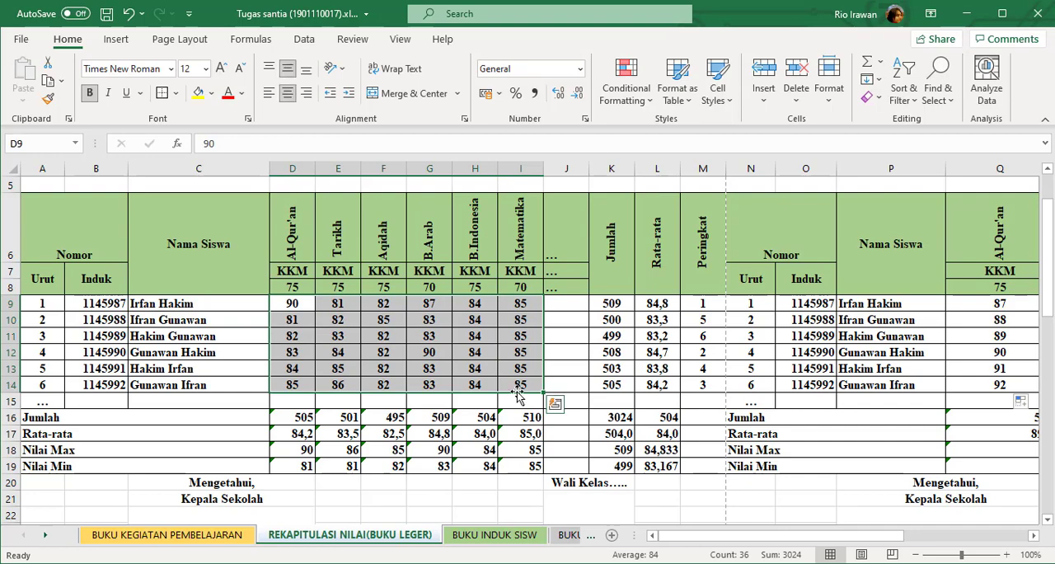
pyautogui.hotkey('ctrl', 'c')
pyautogui.hscroll(5, 610, 334)
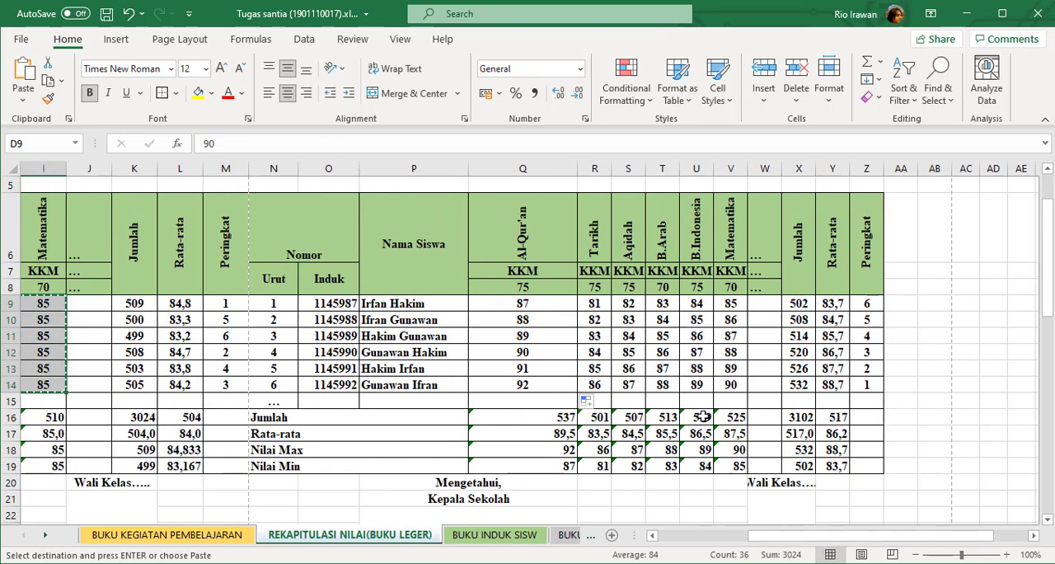
pyautogui.click(524, 301)
pyautogui.hotkey('ctrl', 'v')
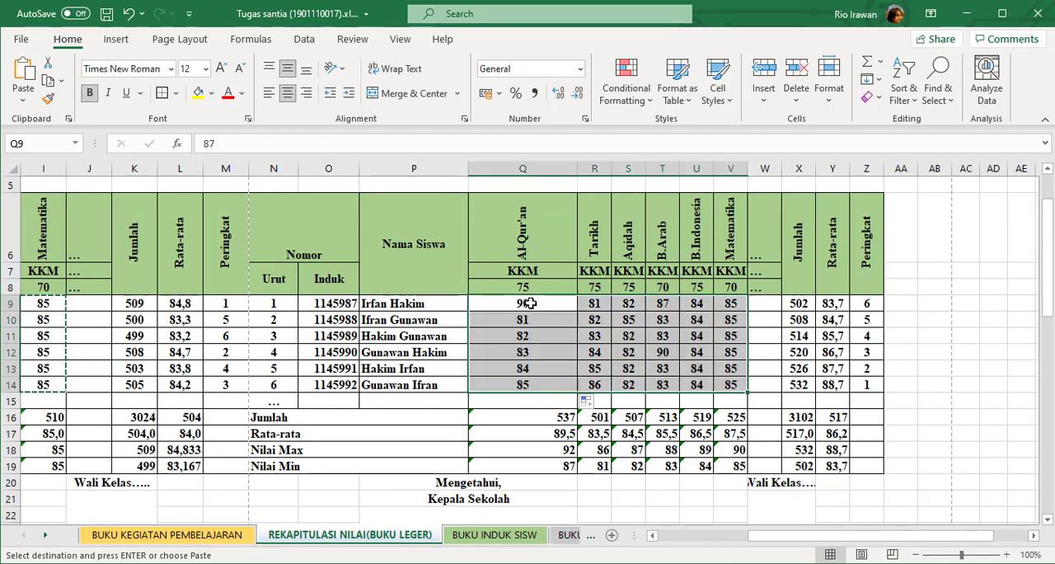
pyautogui.click(663, 368)
# Compare the semester 1 Peringkat values in M9:M14 with the semester 2 Peringkat column.
pyautogui.moveTo(793, 536); pyautogui.dragTo(732, 537)
pyautogui.moveTo(459, 303); pyautogui.dragTo(455, 385)
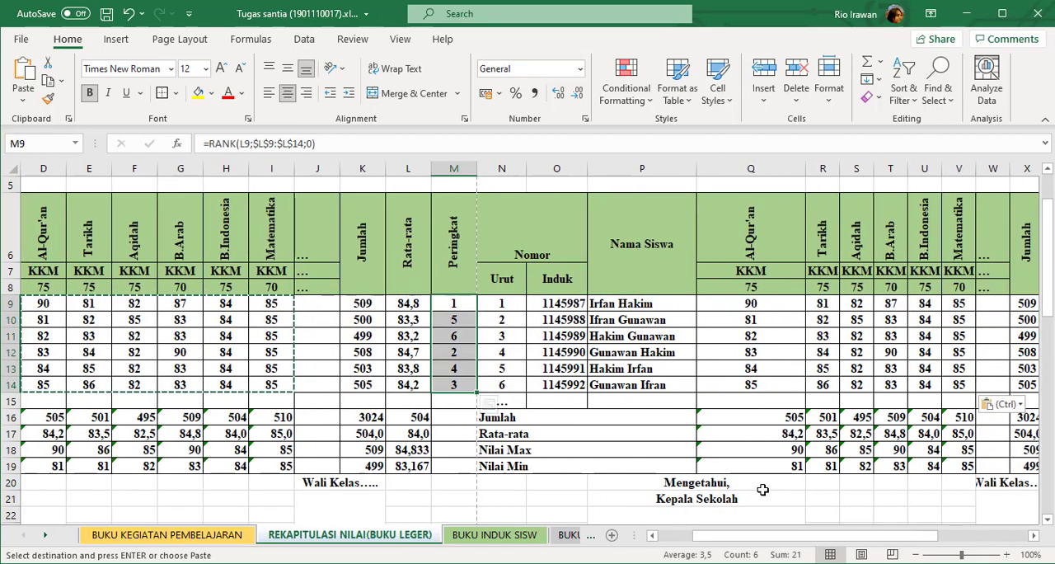
pyautogui.moveTo(807, 539); pyautogui.dragTo(864, 539)
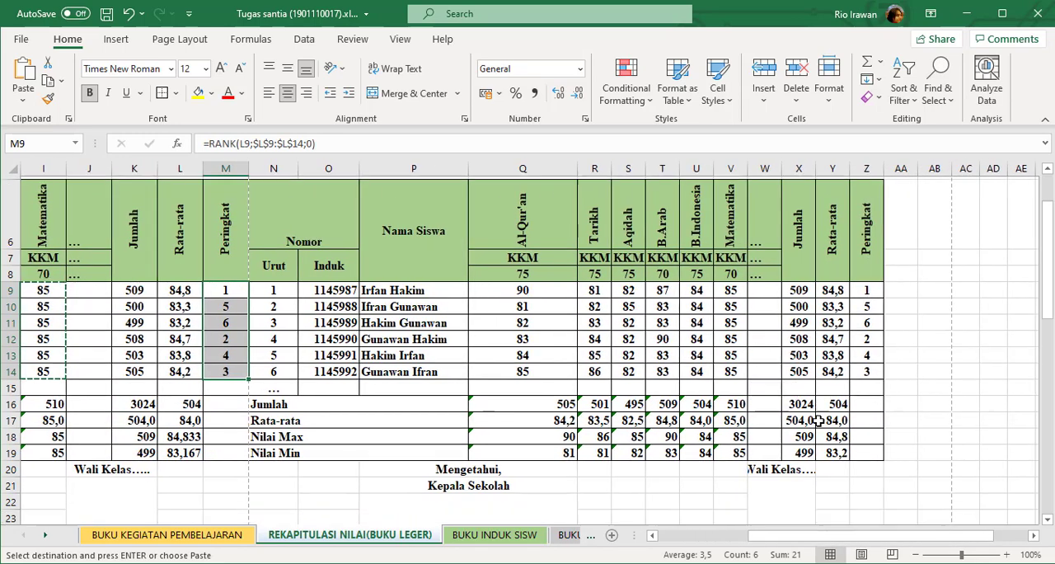
# Check the JUMLAH and RATA-RATA results in the DAFTAR NILAI KELAS table, including the average formula in AA39.
pyautogui.scroll(-5, 818, 421)
pyautogui.scroll(-2, 818, 421)
pyautogui.click(805, 396)
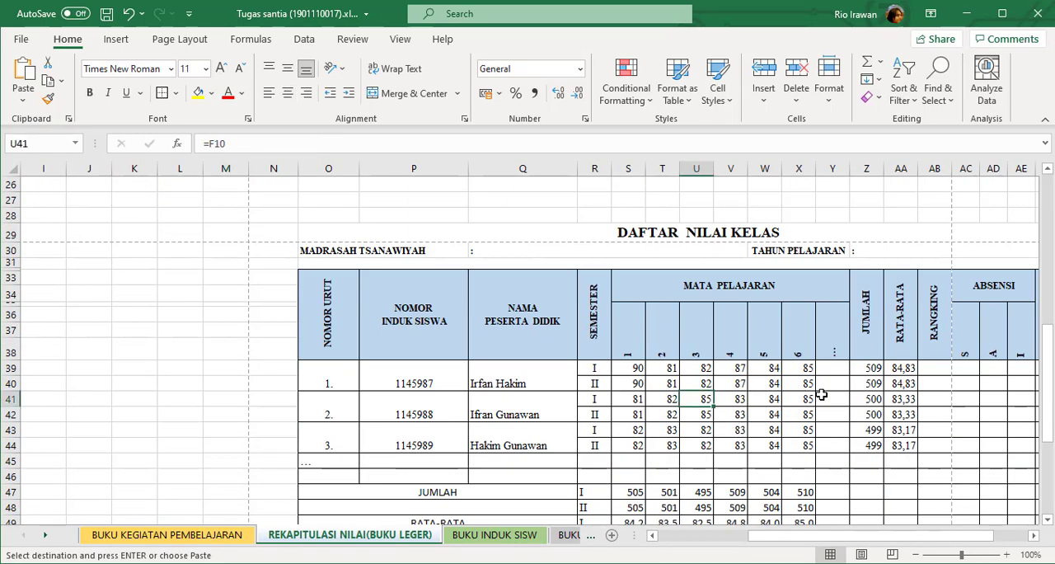
pyautogui.click(867, 411)
pyautogui.click(904, 370)
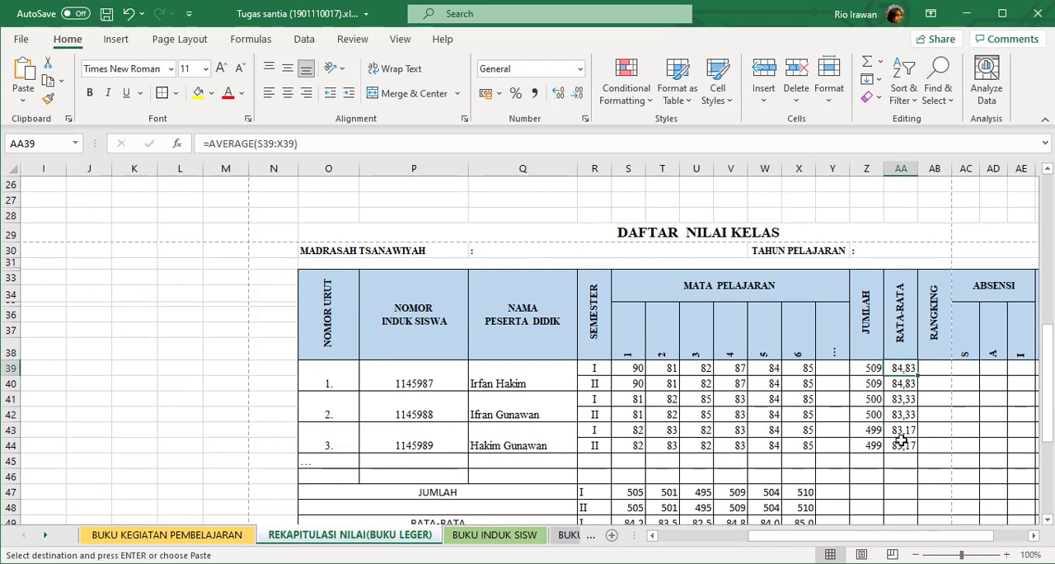
pyautogui.click(389, 145)
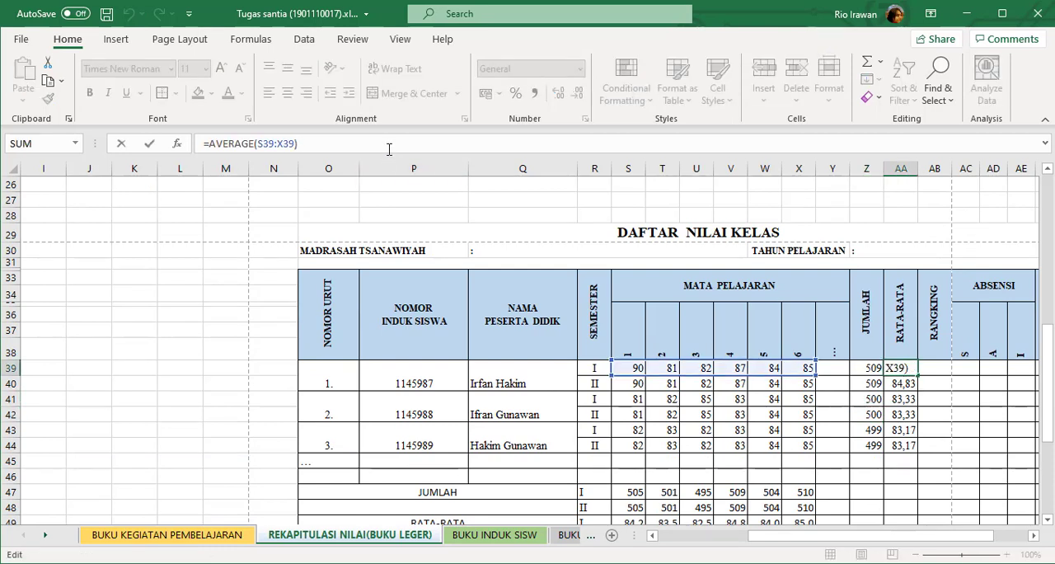
pyautogui.press('Return')
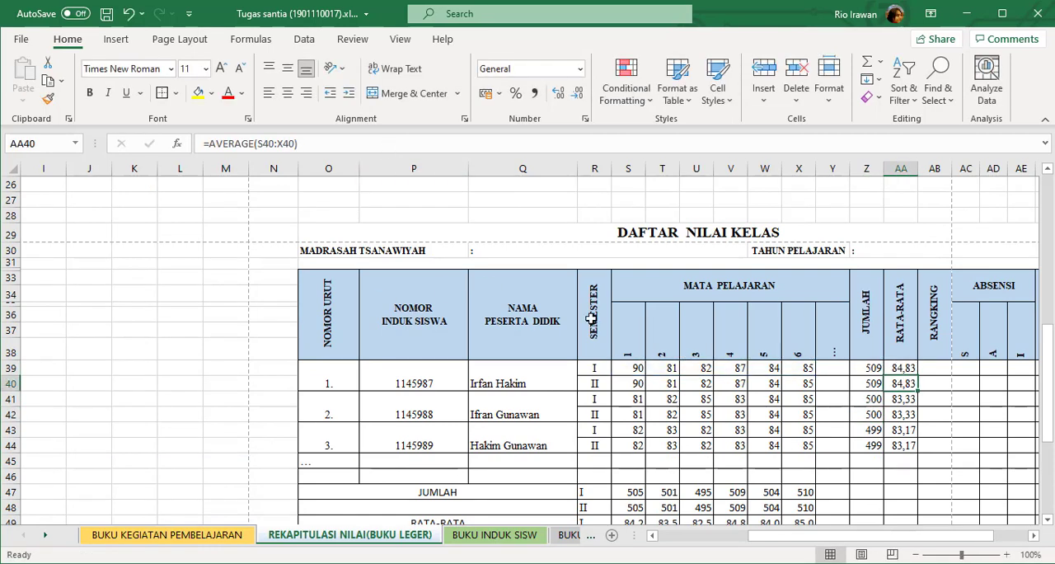
# Start a COUNTIFS formula in the first RANGKING cell, AB39, with R39:R44 as the first criteria range and R39 as its criterion.
pyautogui.click(948, 366)
pyautogui.moveTo(842, 540); pyautogui.dragTo(924, 537)
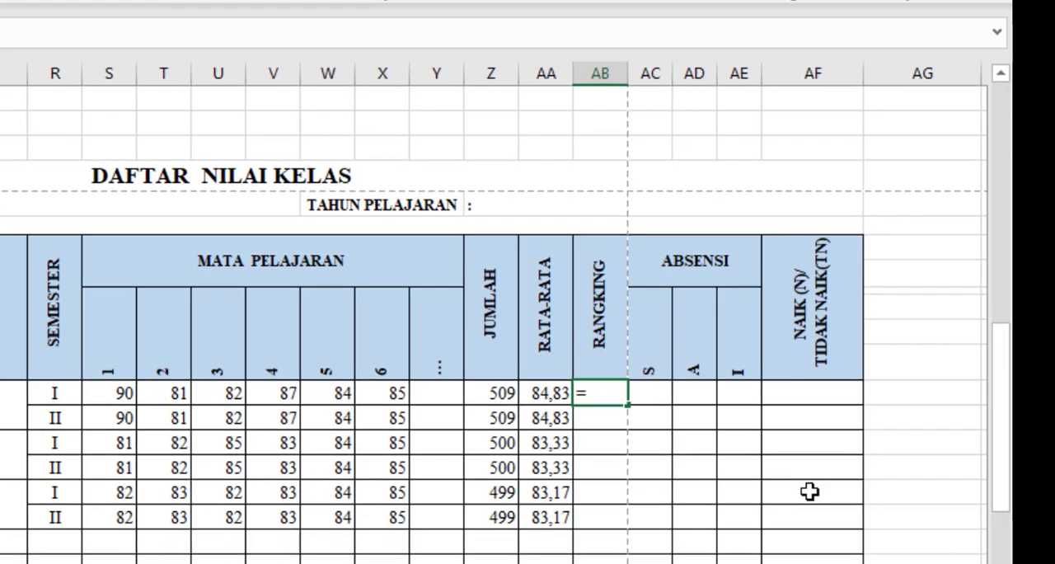
pyautogui.write('co')
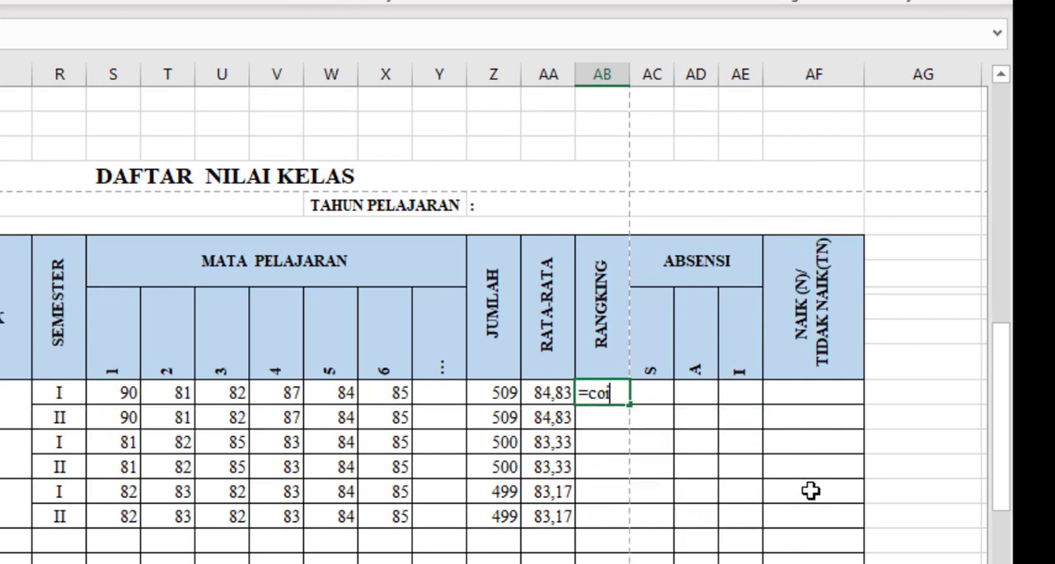
pyautogui.press('BackSpace')
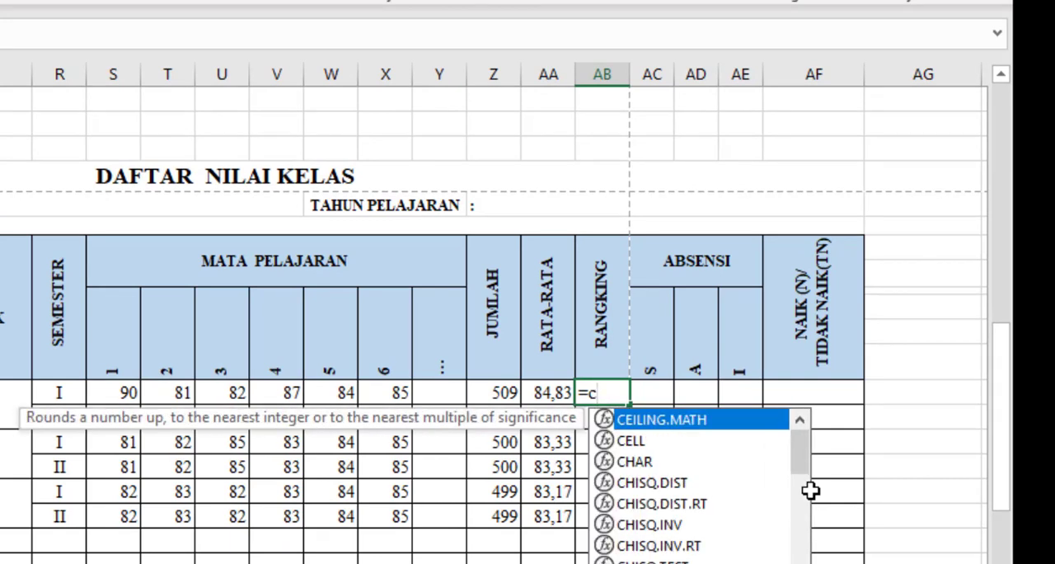
pyautogui.write('ount')
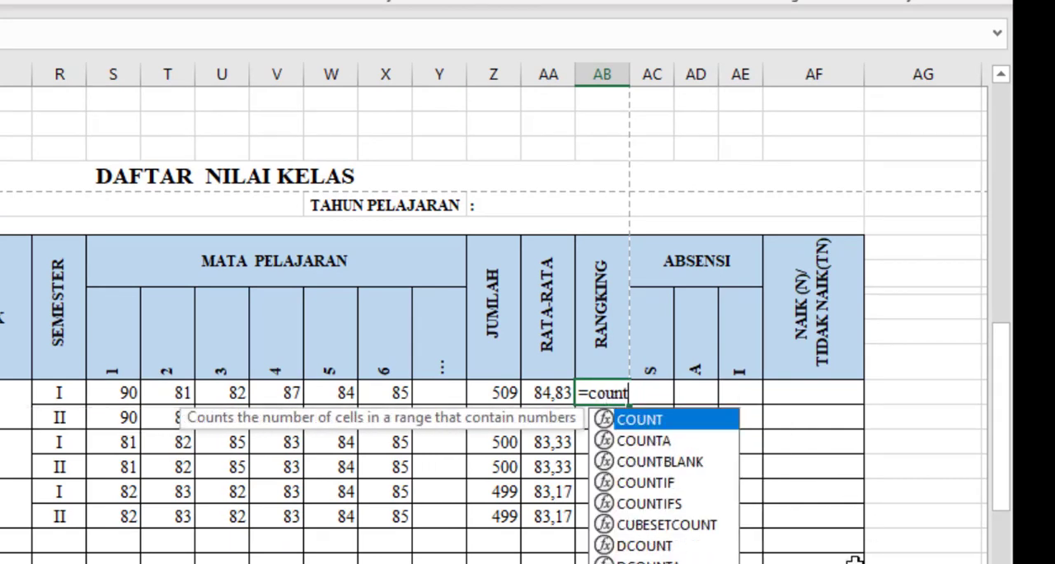
pyautogui.click(652, 507)
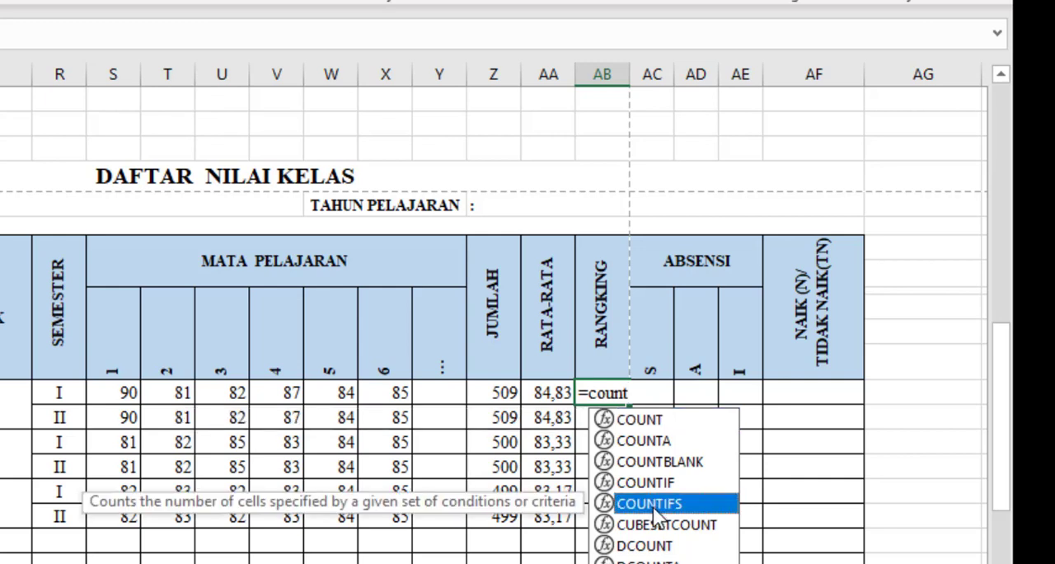
pyautogui.doubleClick(657, 505)
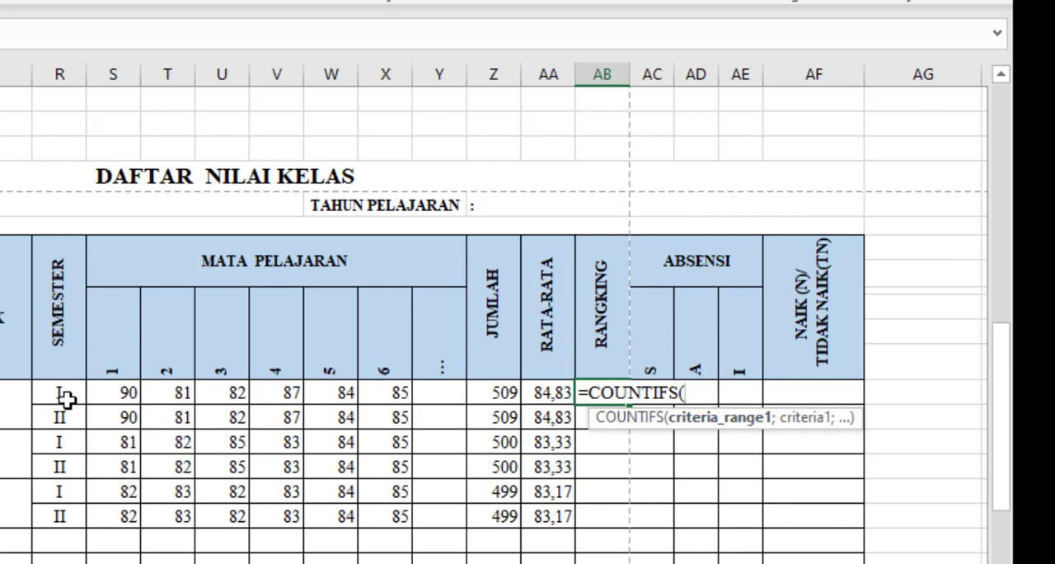
pyautogui.moveTo(64, 394); pyautogui.dragTo(55, 517)
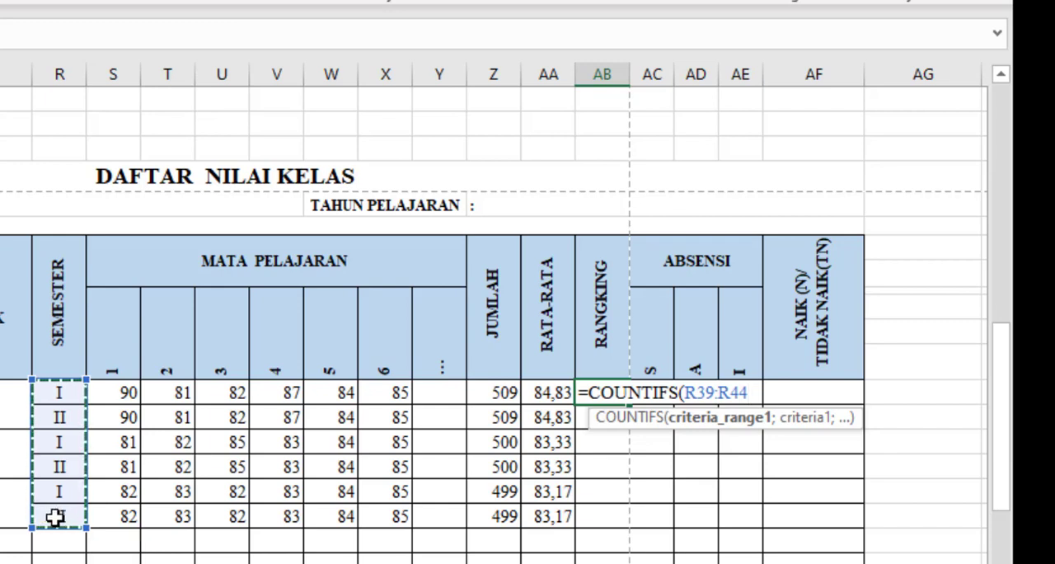
pyautogui.write(';')
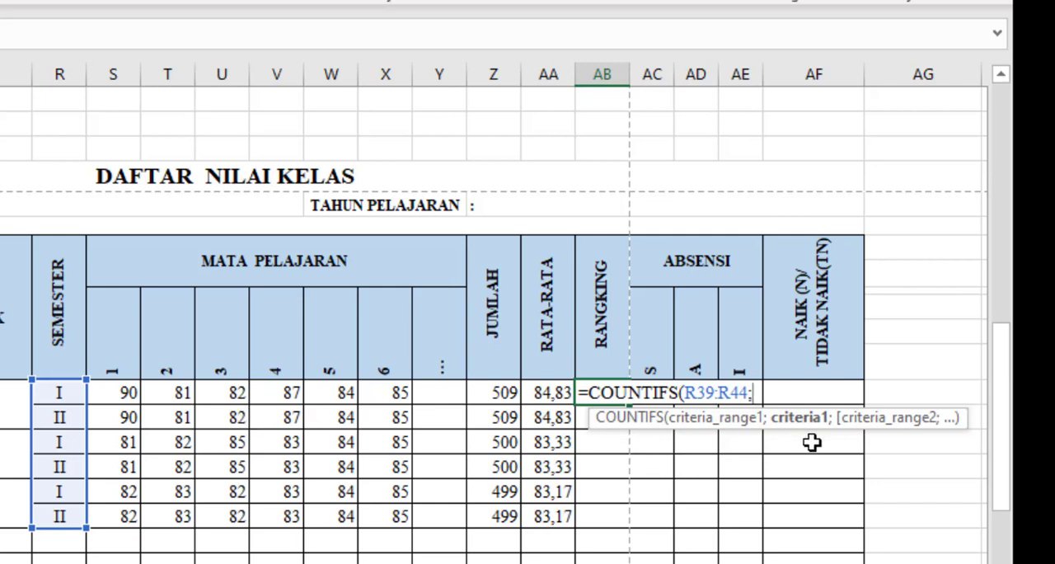
pyautogui.click(59, 395)
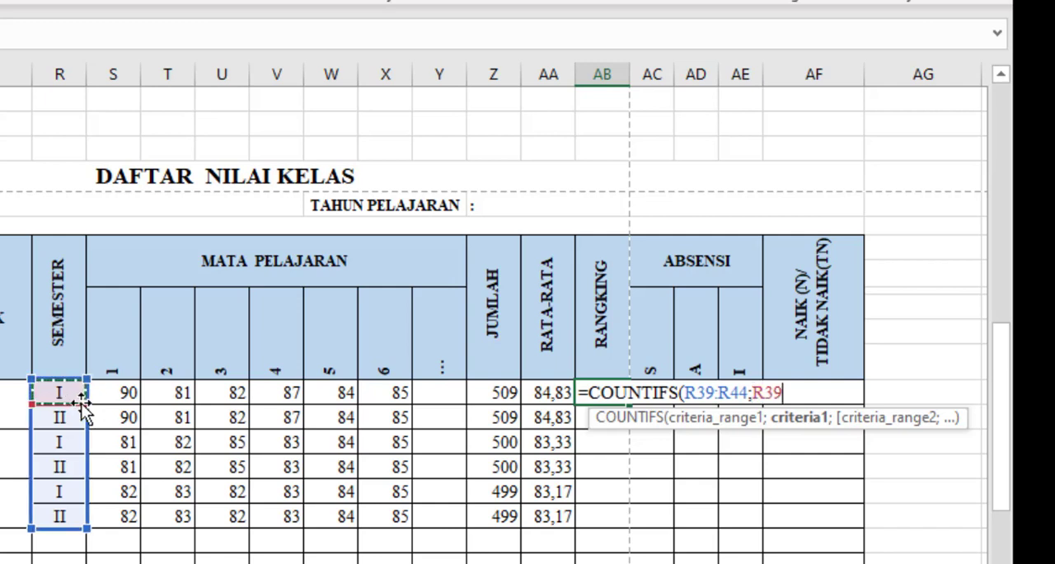
pyautogui.write(';')
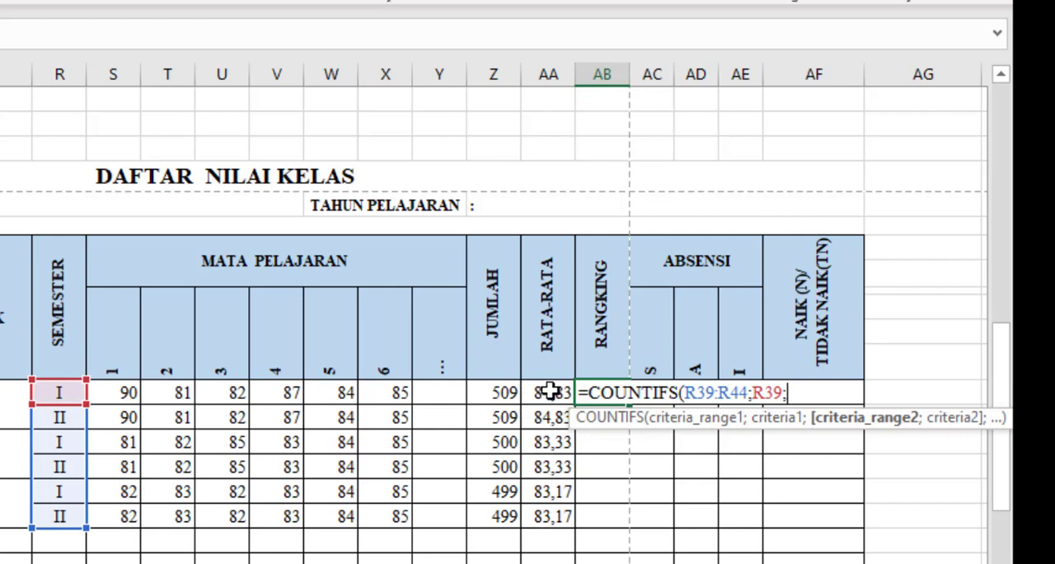
# Complete the AB39 formula with AA39:AA44 as the second criteria range, ">"&AA39 as its criterion, and +1 after the function.
pyautogui.moveTo(550, 392); pyautogui.dragTo(547, 515)
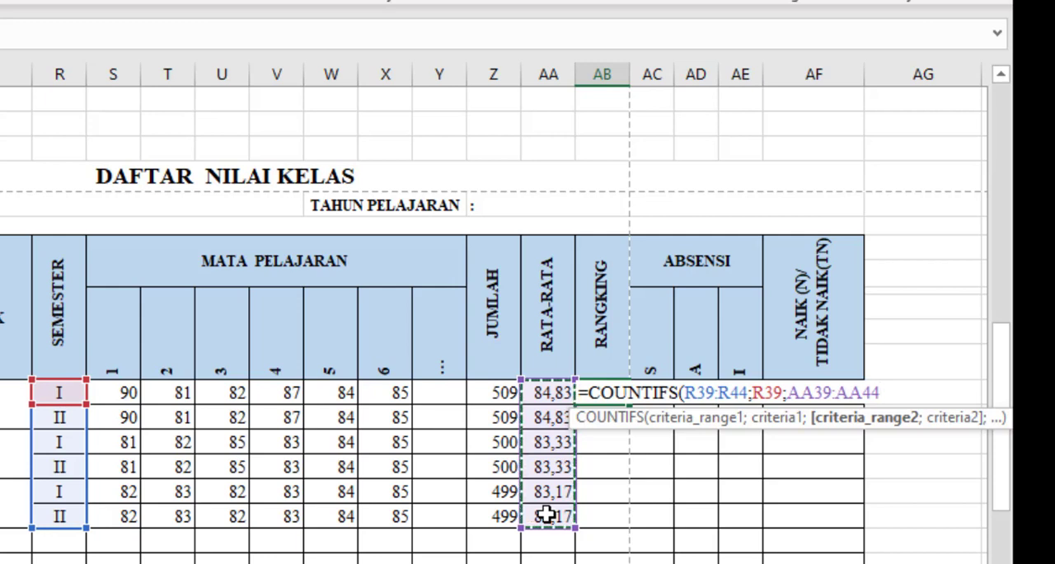
pyautogui.write(';">"&')
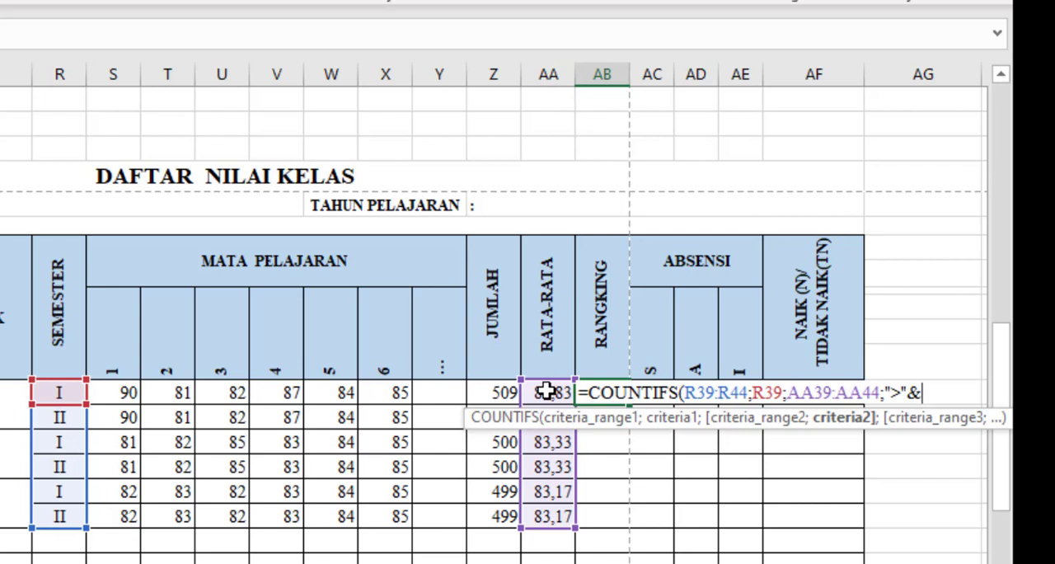
pyautogui.click(546, 392)
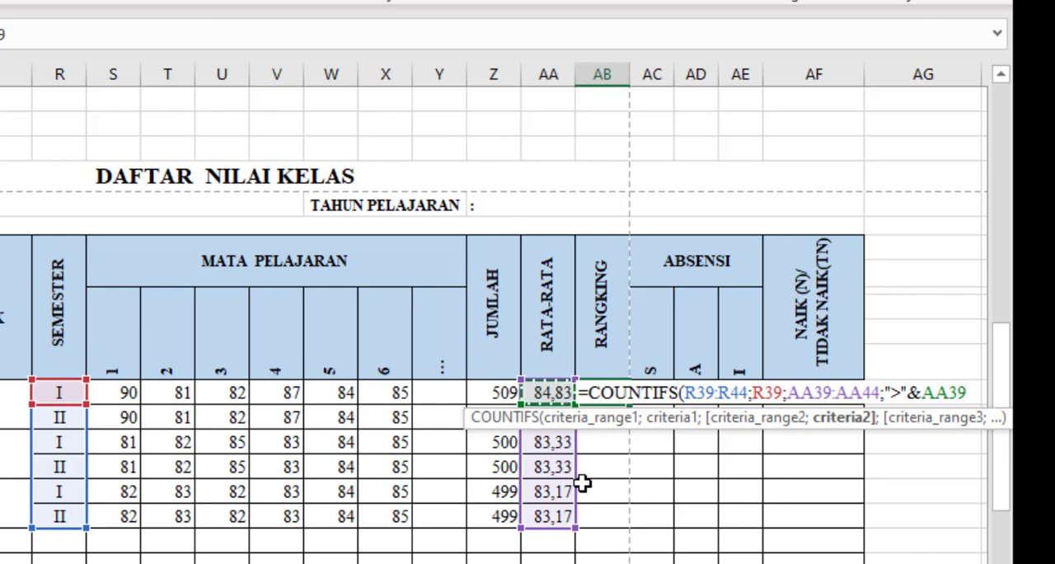
pyautogui.write(')')
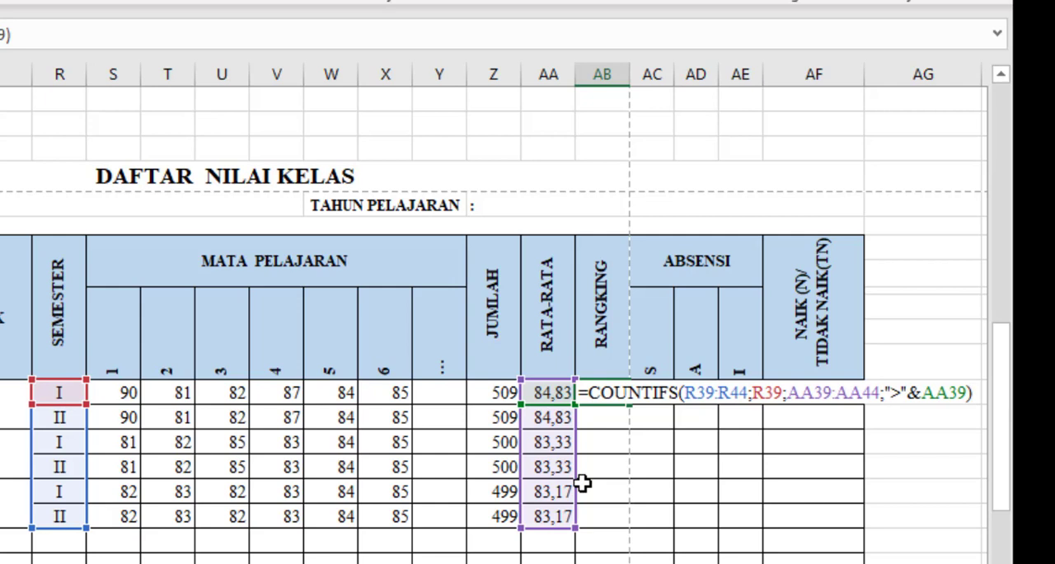
pyautogui.write('+1')
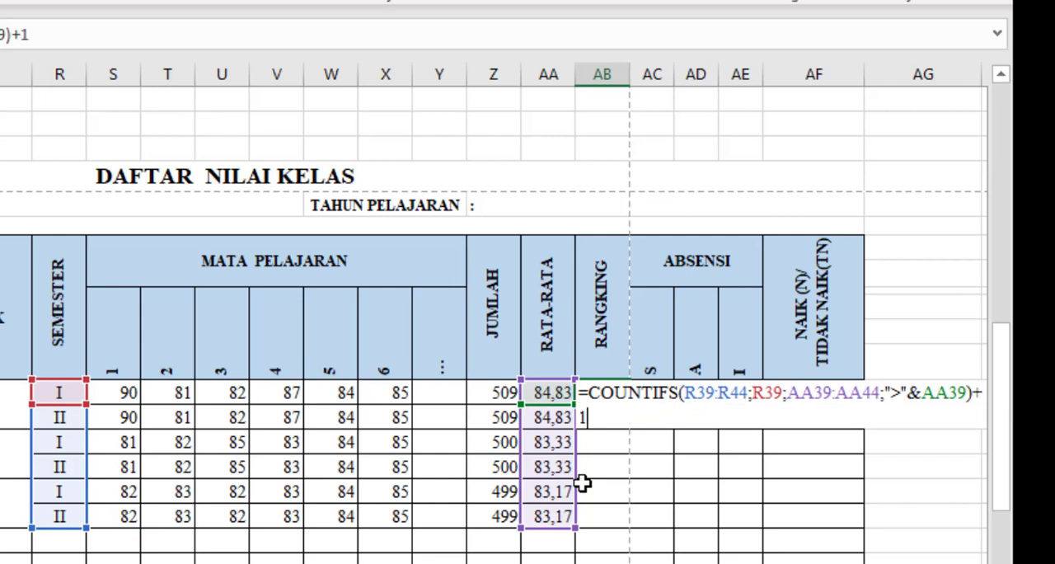
pyautogui.press('Return')
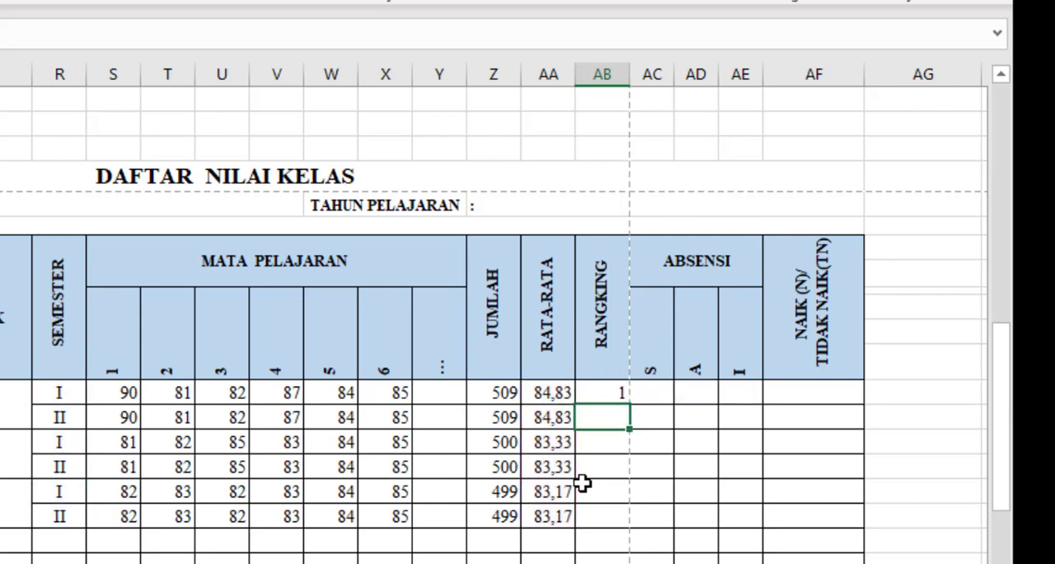
# Make the semester range in the AB39 ranking formula absolute as $R$39:$R$44.
pyautogui.click(599, 394)
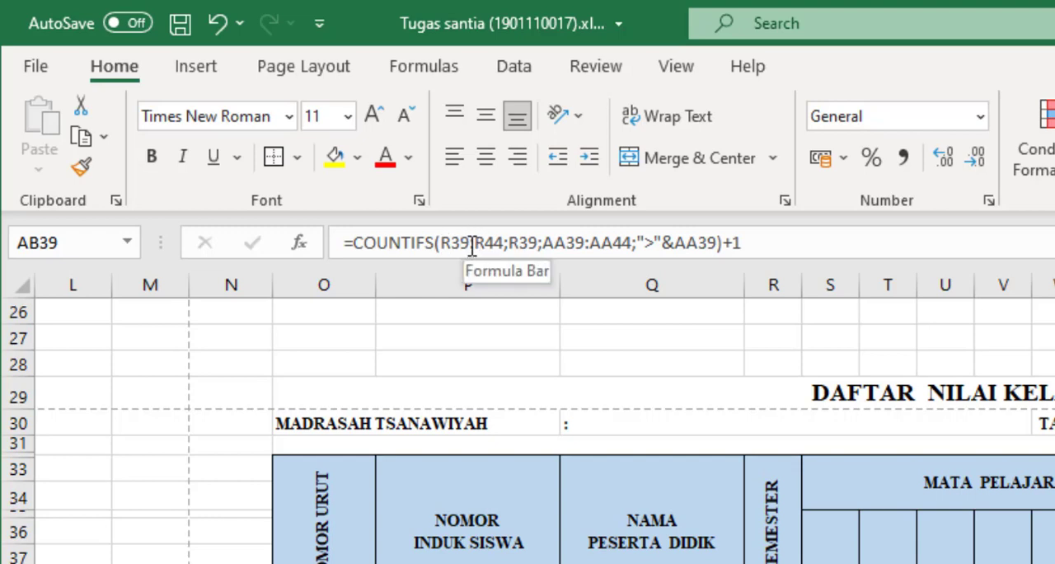
pyautogui.click(442, 243)
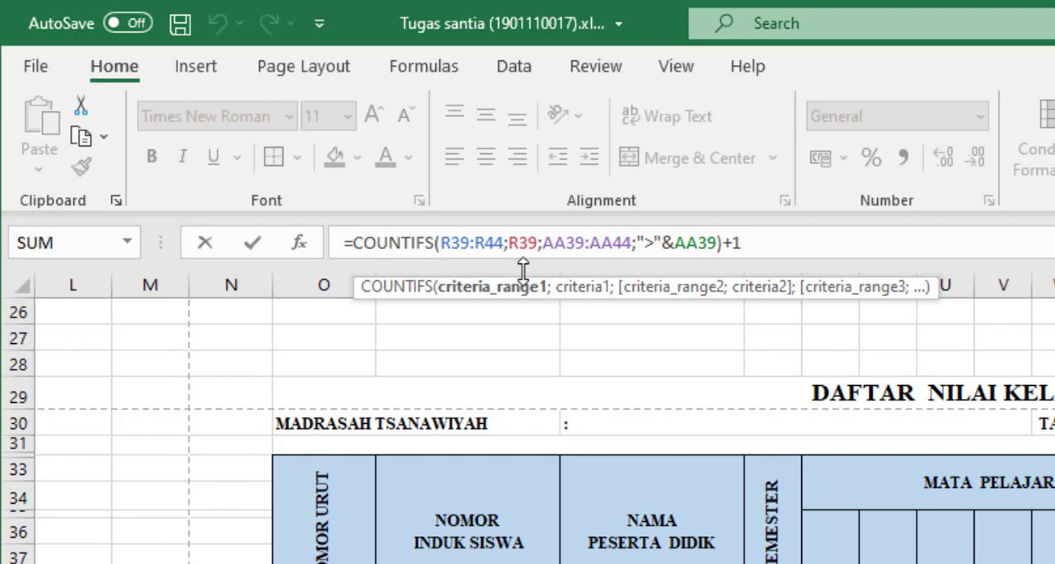
pyautogui.write('$')
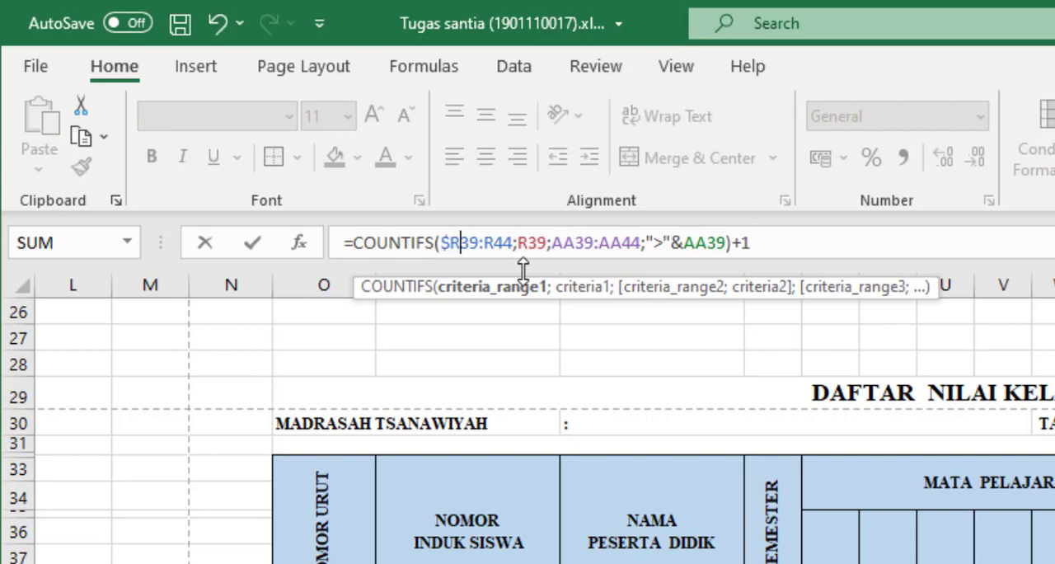
pyautogui.press('Right')
pyautogui.write('$')
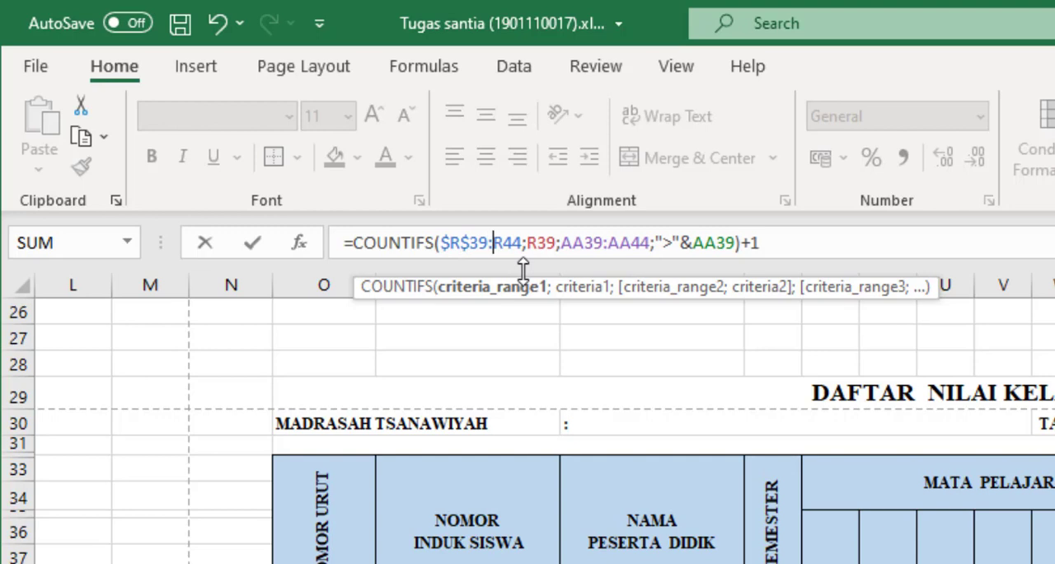
pyautogui.write('$R$')
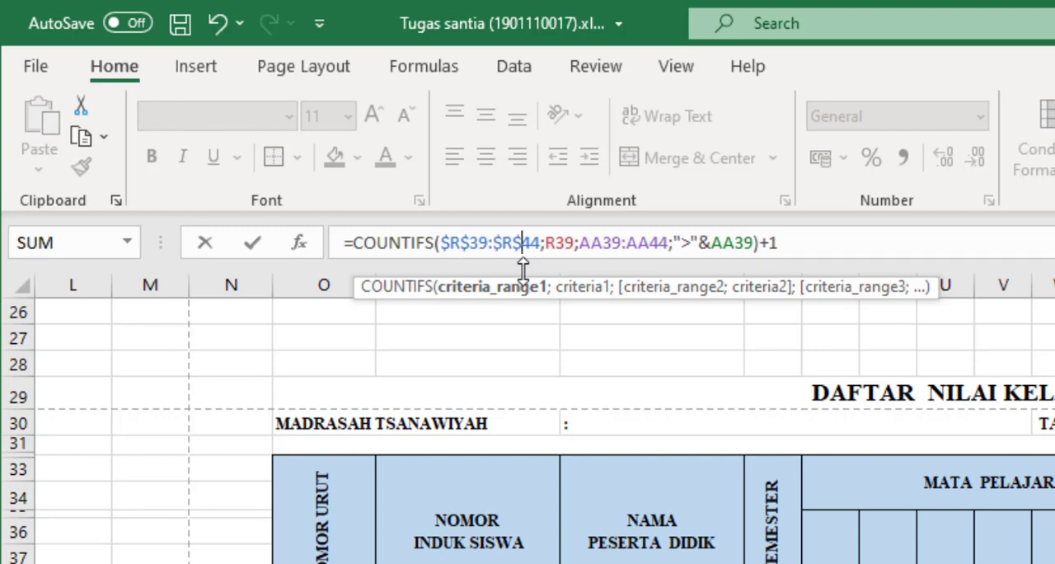
# Make the average range in the AB39 ranking formula absolute as $AA$39:$AA$44 and apply the formula.
pyautogui.press('Right')
pyautogui.press('Right')
pyautogui.press('Right')
pyautogui.press('Right')
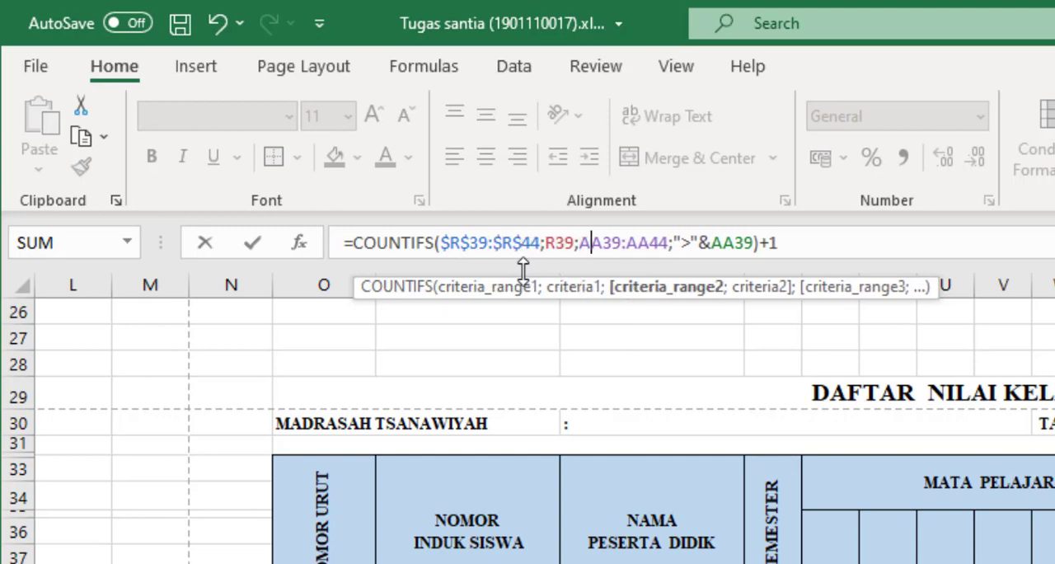
pyautogui.write('$R')
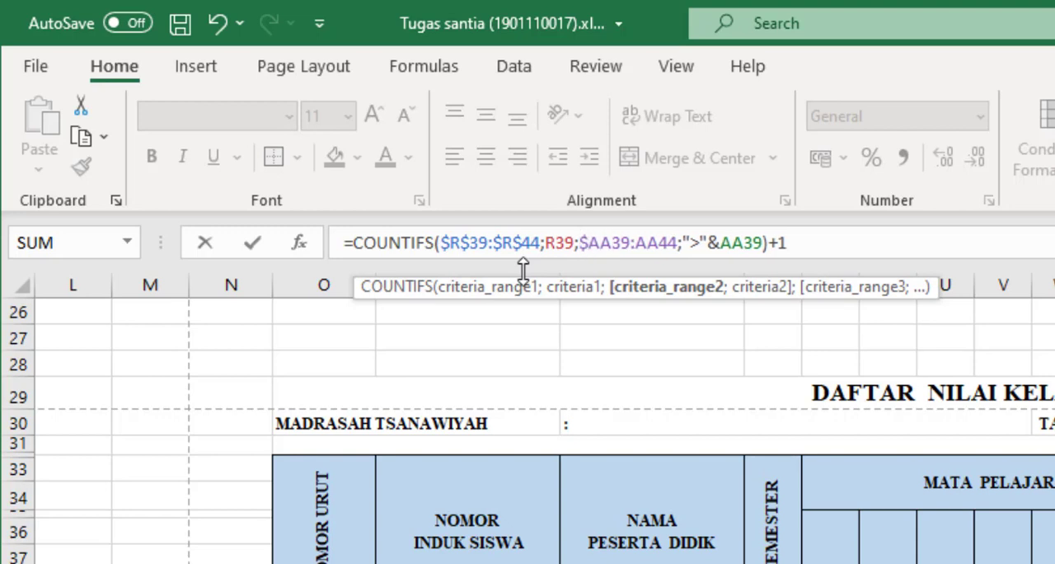
pyautogui.write('$39:')
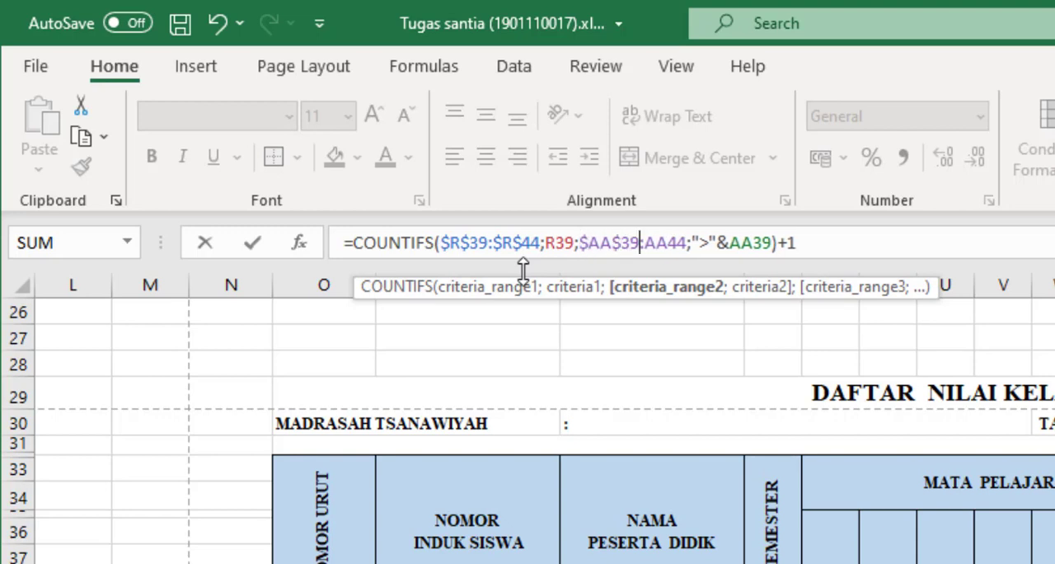
pyautogui.write('$')
pyautogui.press('Right')
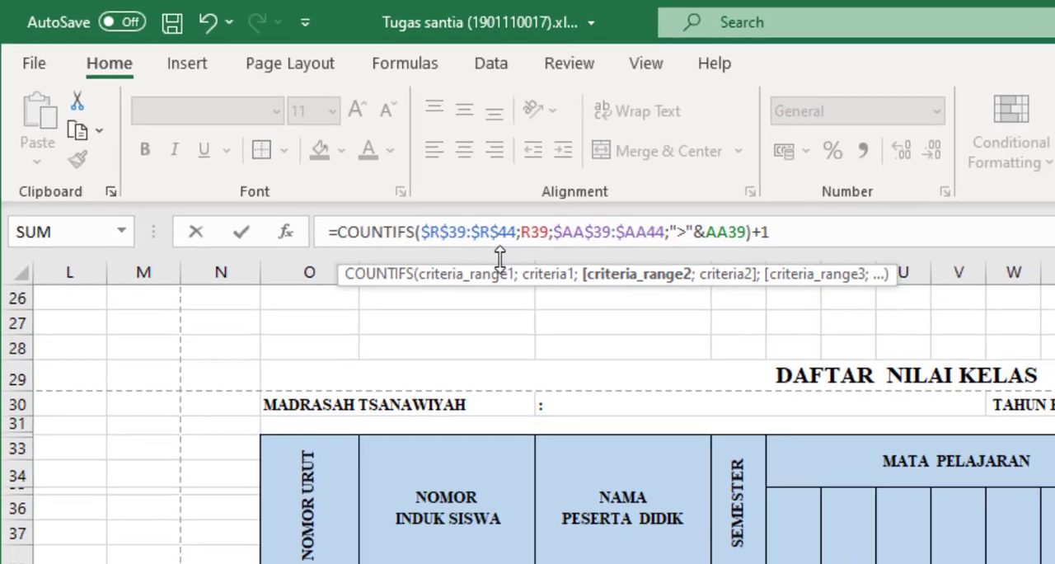
pyautogui.write('$')
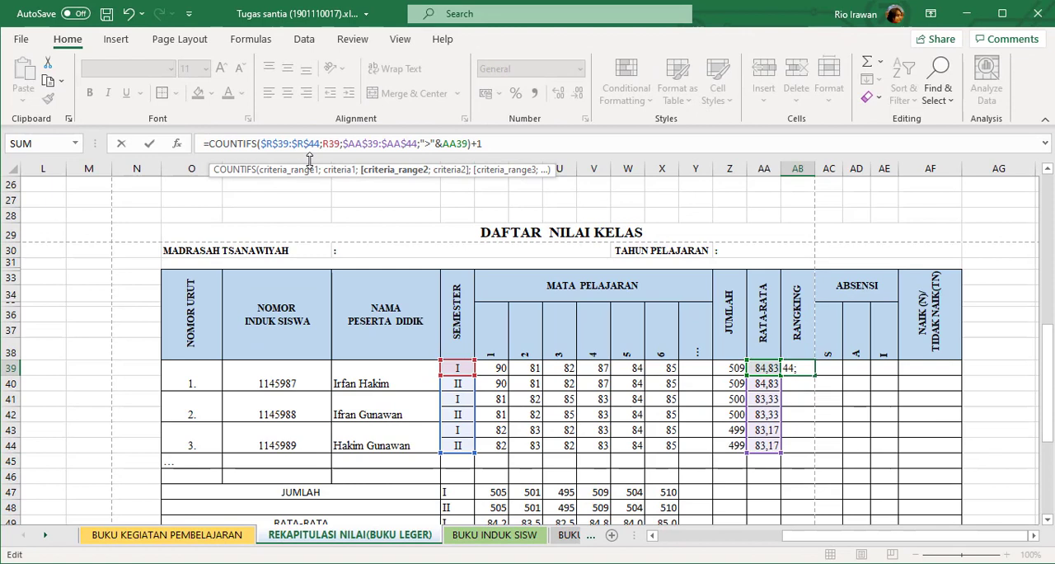
pyautogui.press('Return')
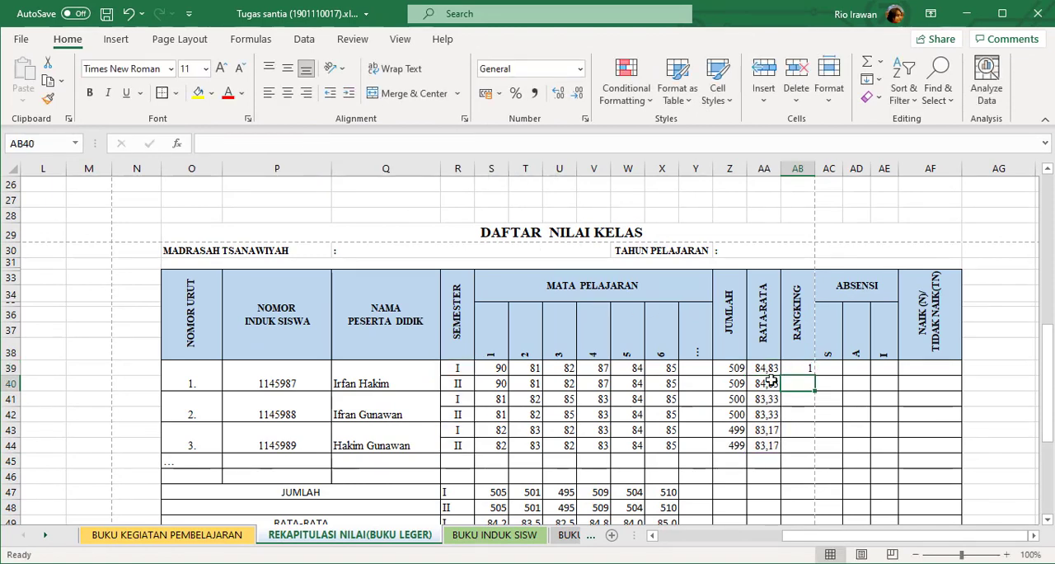
# Copy the ranking formula from AB39 down to AB44 and check the rankings against the RATA-RATA column.
pyautogui.click(806, 368)
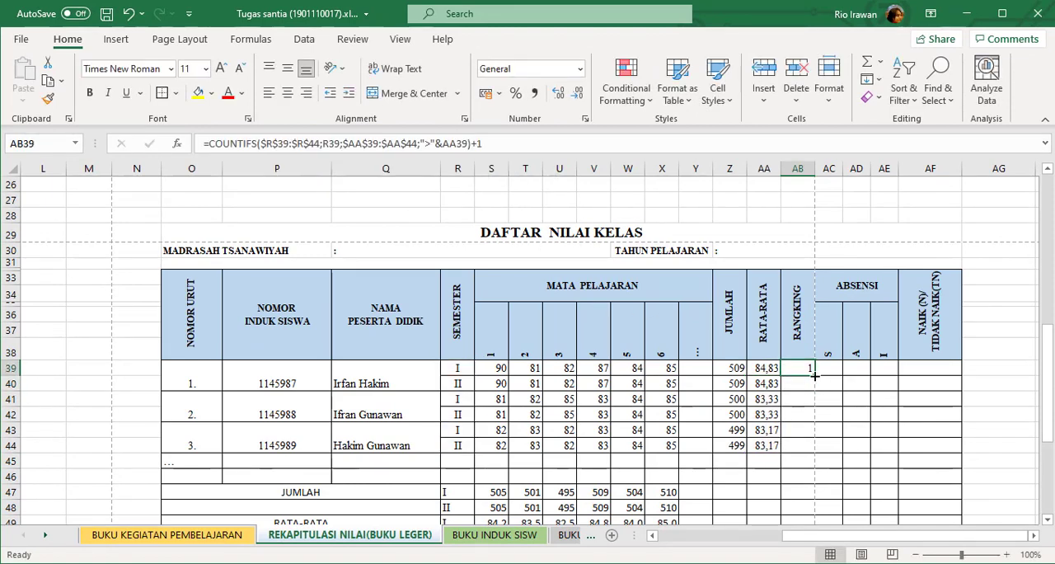
pyautogui.moveTo(815, 376); pyautogui.dragTo(813, 452)
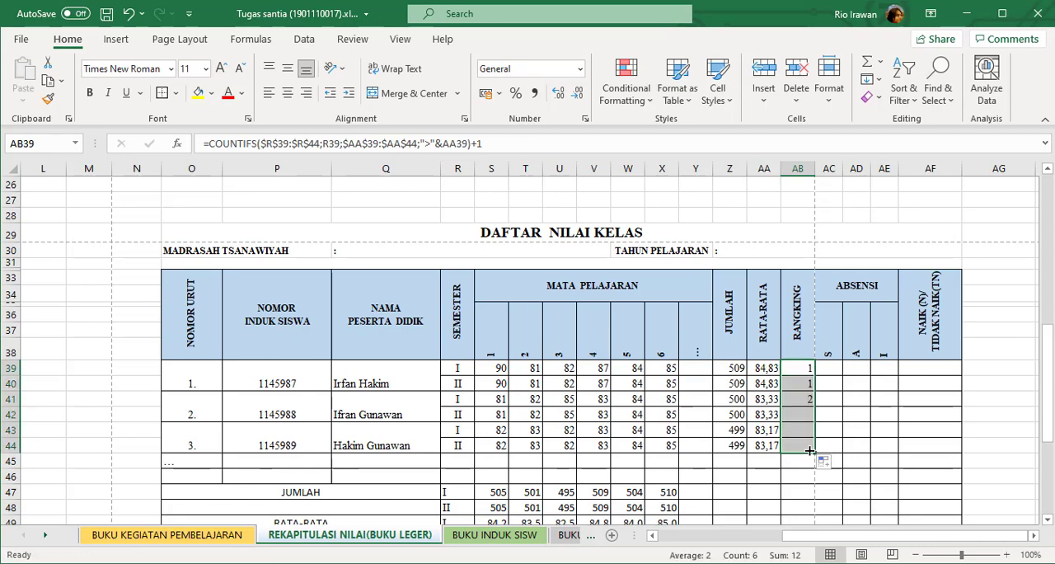
pyautogui.click(876, 404)
pyautogui.scroll(-1, 770, 370)
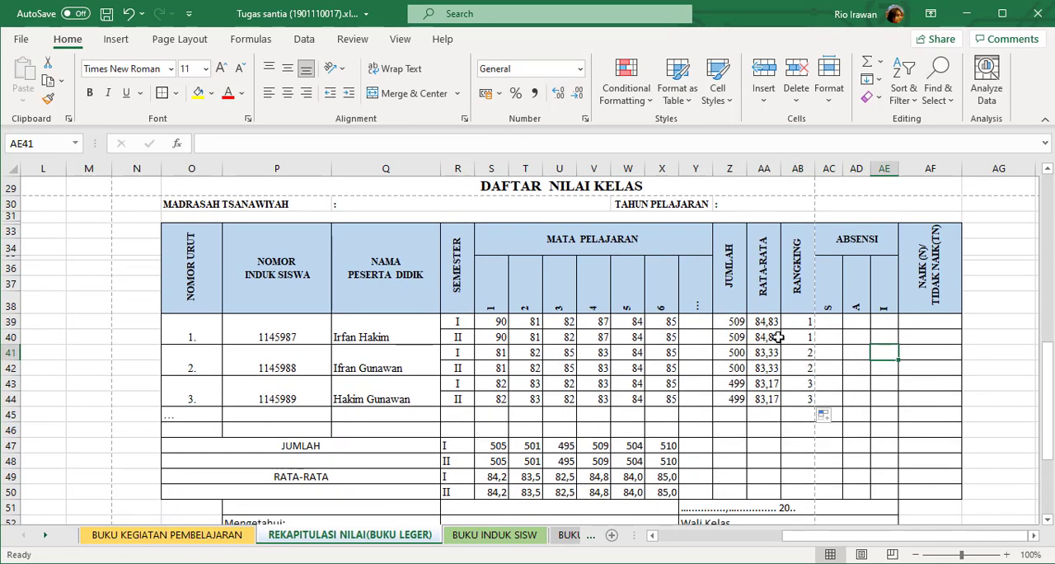
pyautogui.click(769, 337)
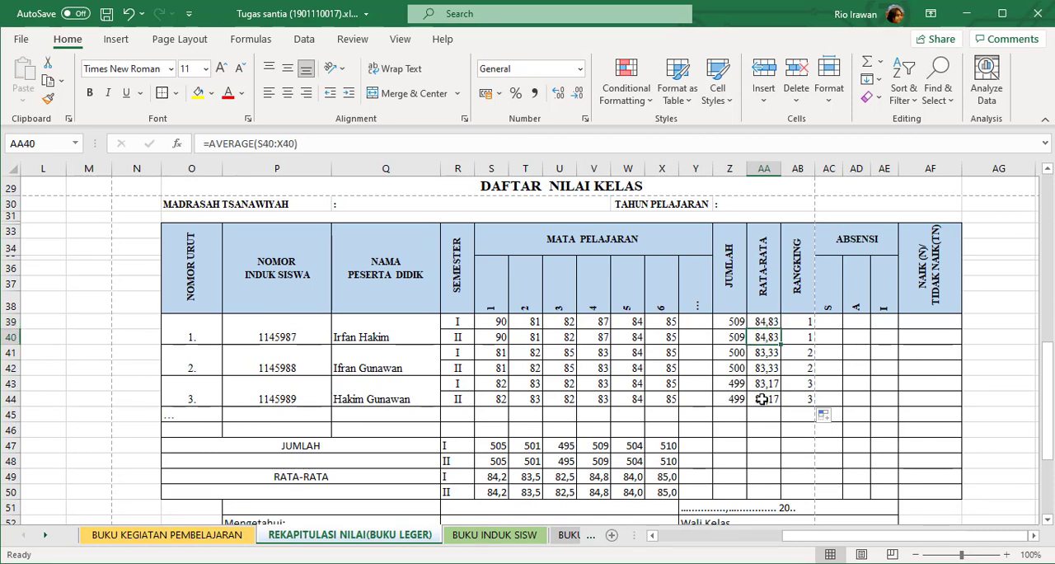
# Set the second student's semester 2 scores for Al-Qur'an, Tarikh and Aqidah (Q10:S10) to 90 each.
pyautogui.click(386, 364)
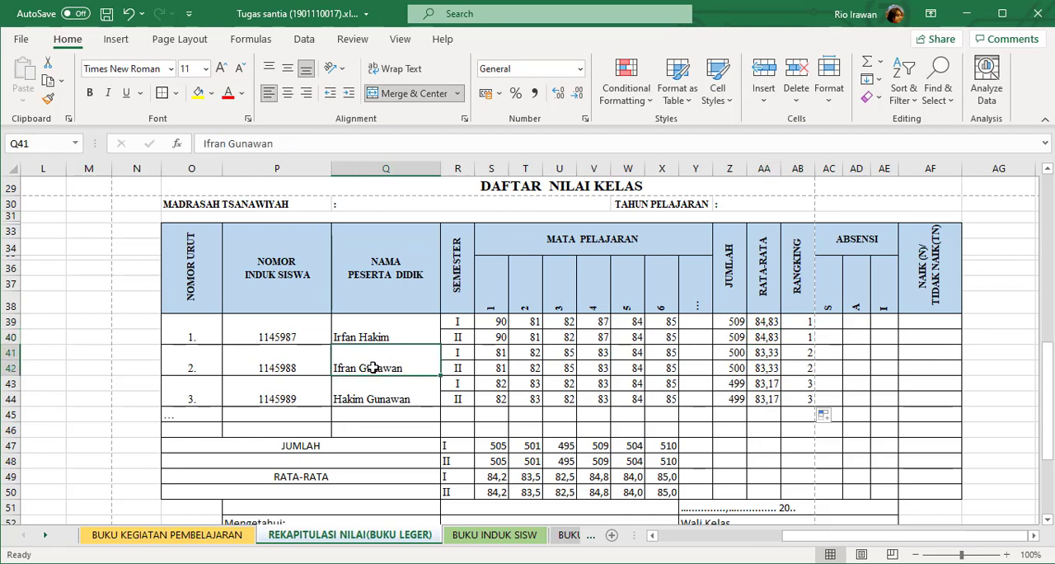
pyautogui.click(494, 368)
pyautogui.press('Right')
pyautogui.press('Right')
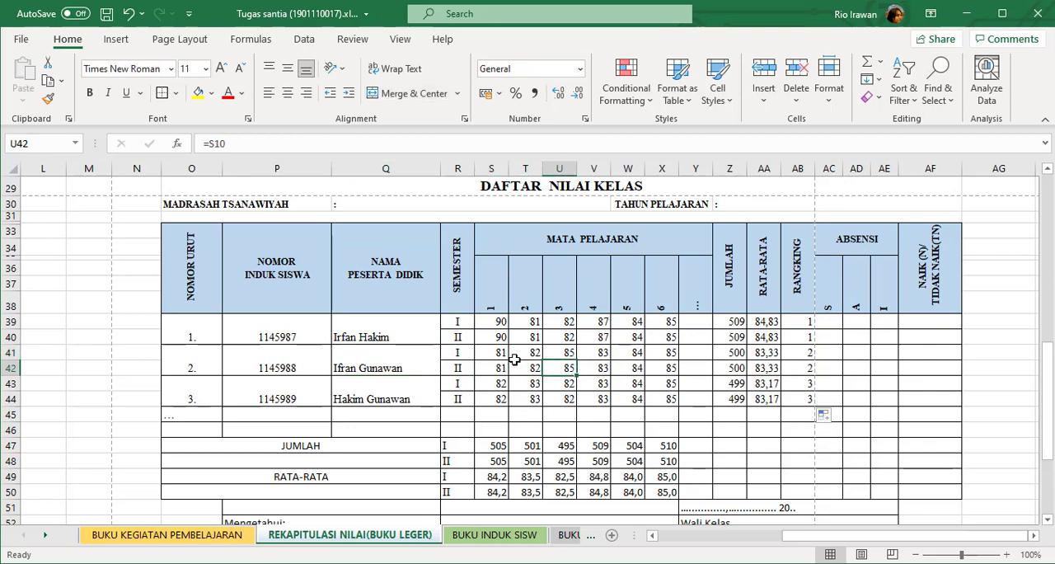
pyautogui.scroll(8, 513, 359)
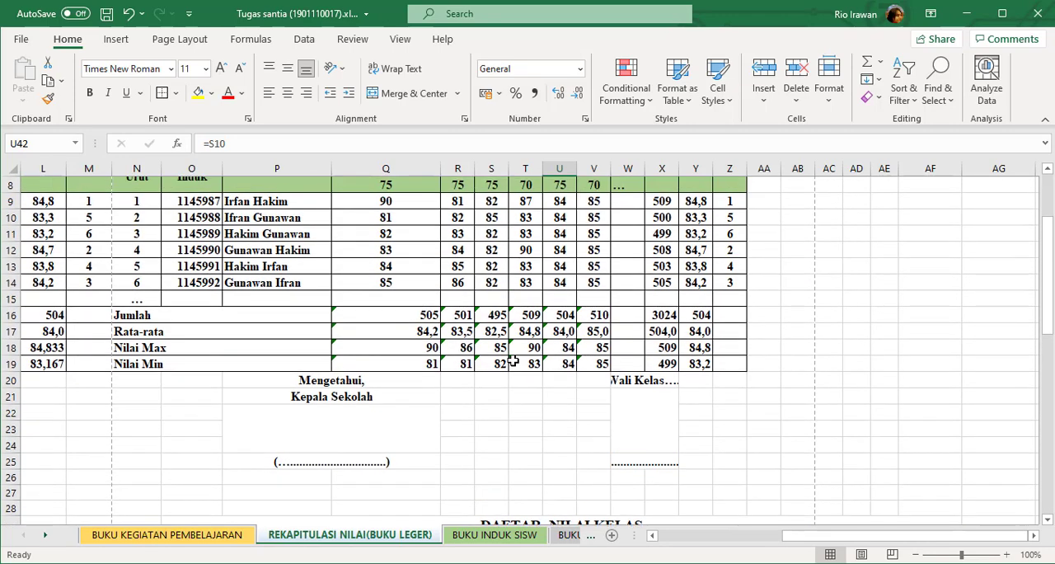
pyautogui.click(399, 322)
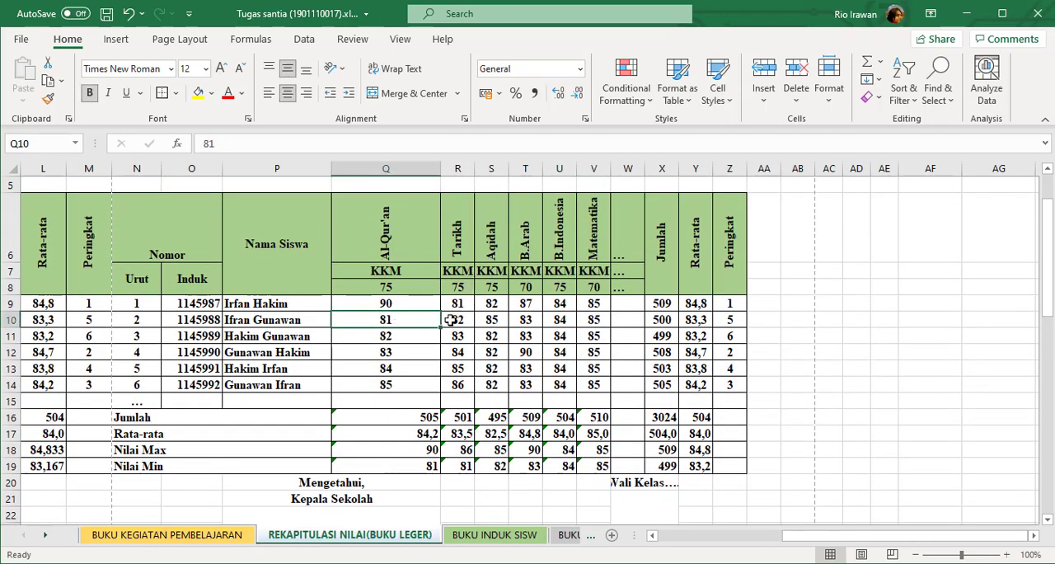
pyautogui.write('90')
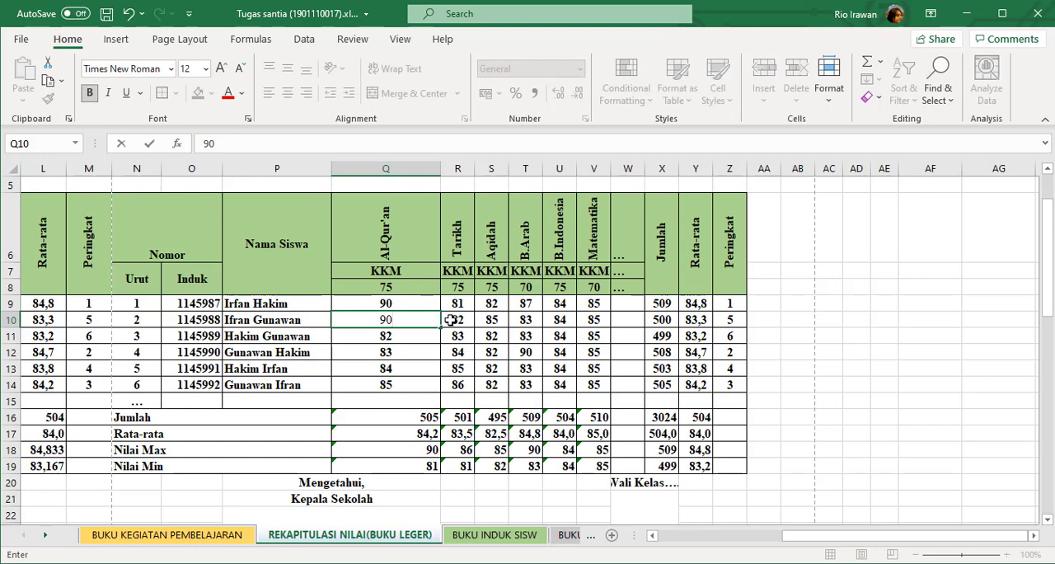
pyautogui.click(450, 319)
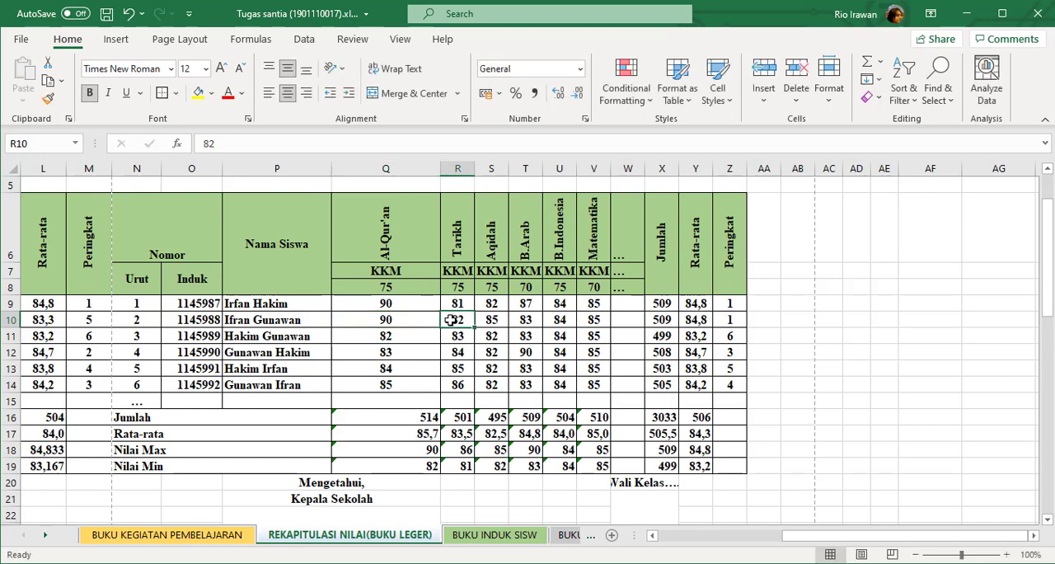
pyautogui.write('90')
pyautogui.press('Tab')
pyautogui.write('90')
pyautogui.press('Tab')
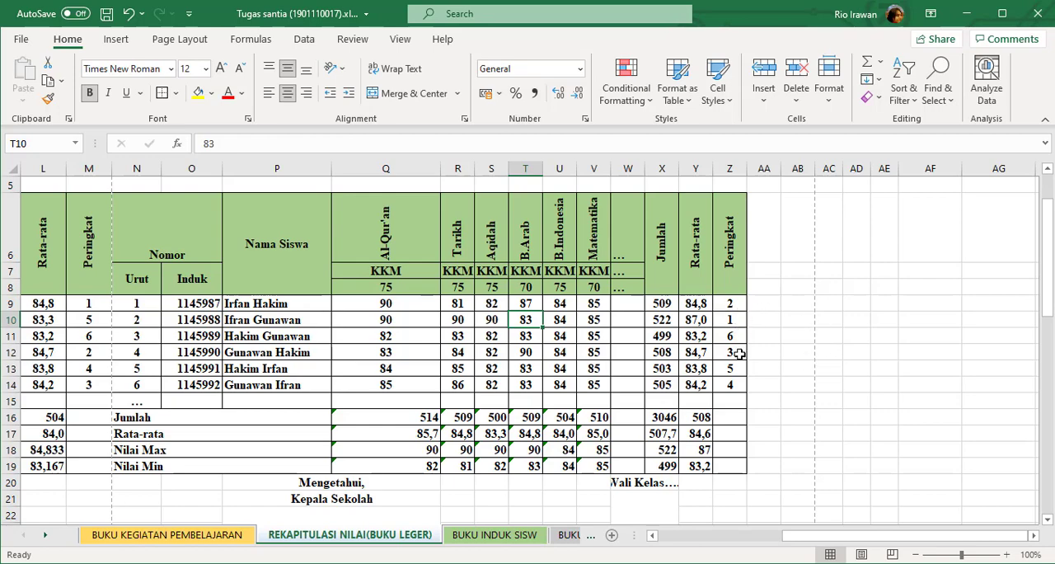
# Check the semester II rankings in AB42, AB40 and AB44 of the DAFTAR NILAI KELAS table against the averages.
pyautogui.scroll(-7, 739, 353)
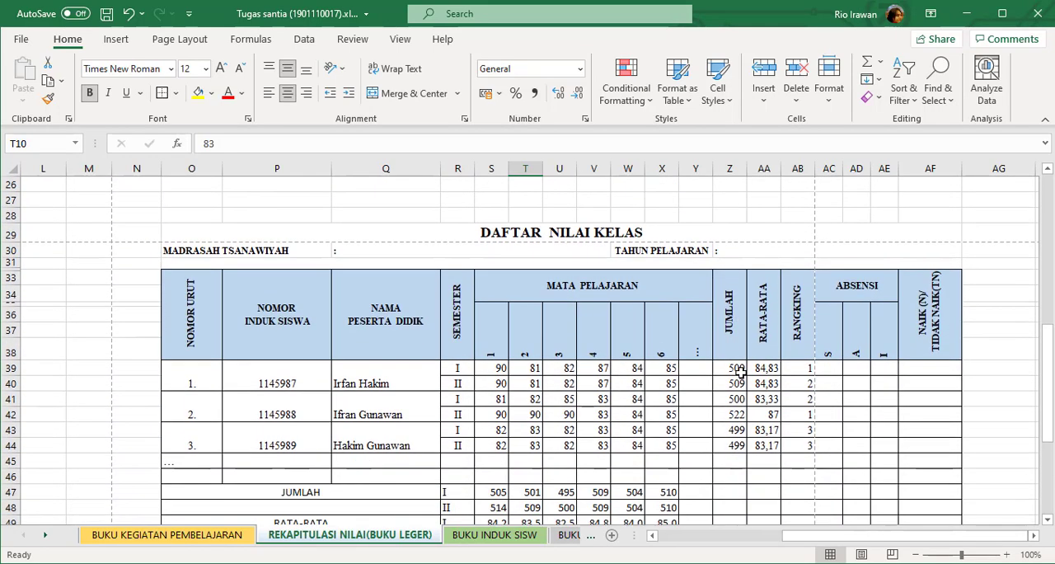
pyautogui.click(456, 410)
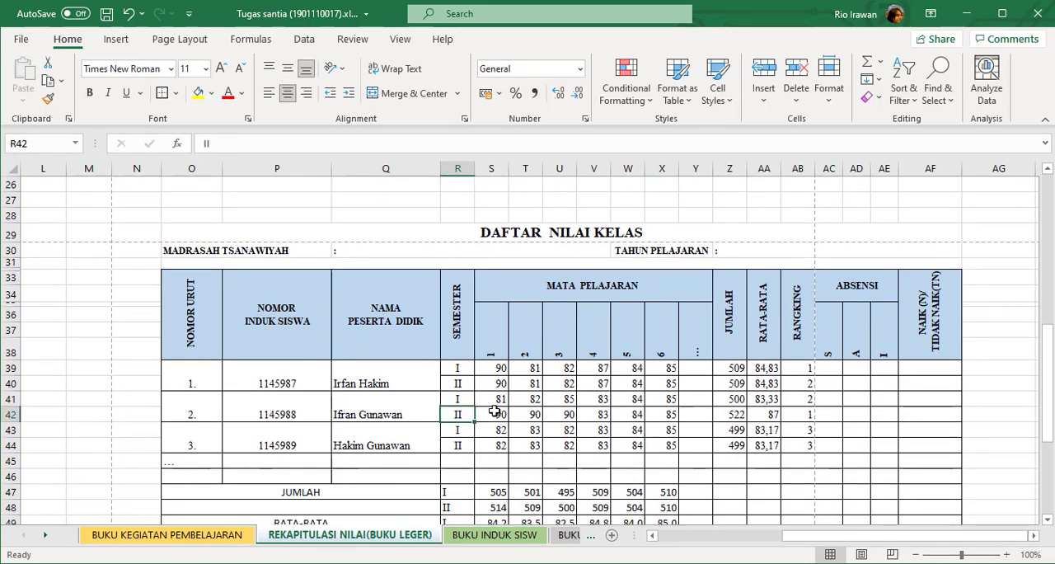
pyautogui.click(803, 415)
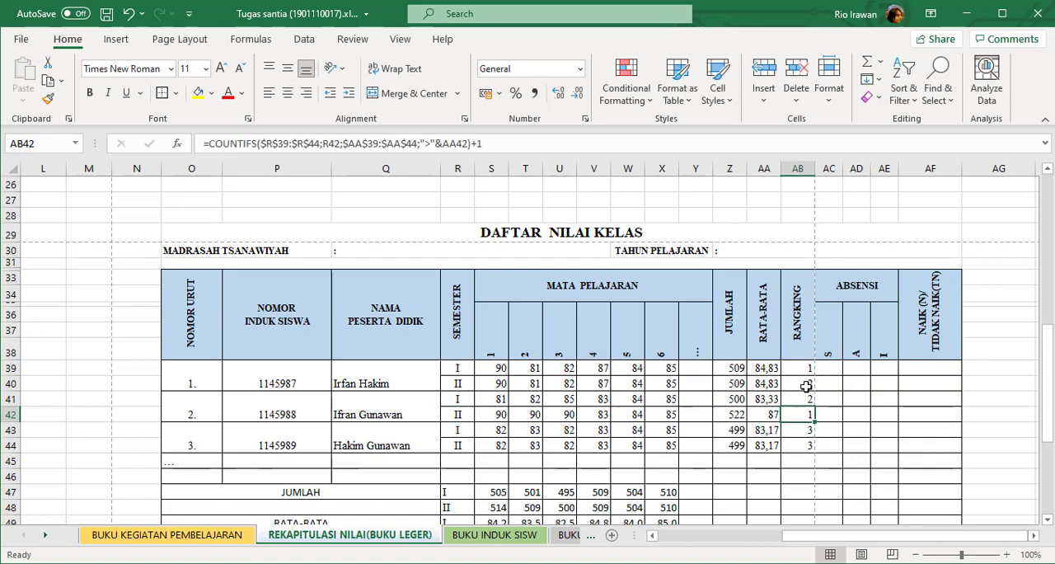
pyautogui.click(811, 385)
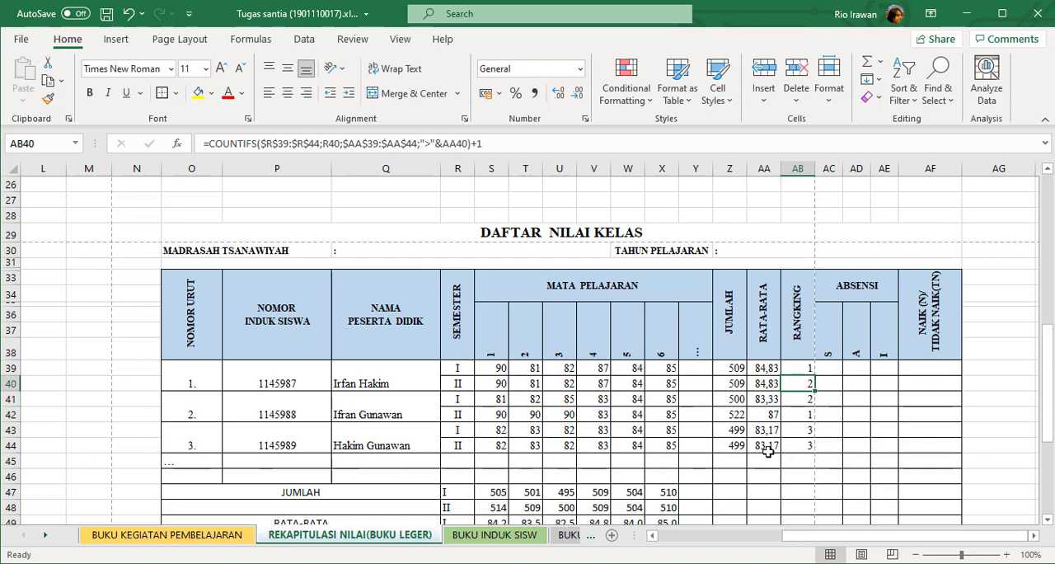
pyautogui.click(809, 445)
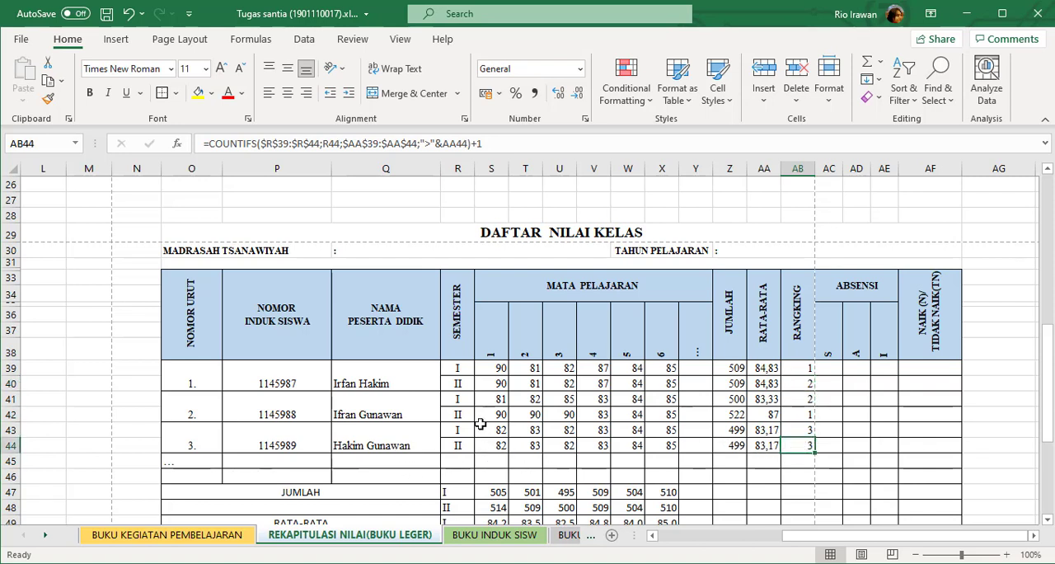
# Set the third student's semester 2 scores to 90 for Al-Qur'an (Q11) and 88 for Aqidah (S11).
pyautogui.click(390, 441)
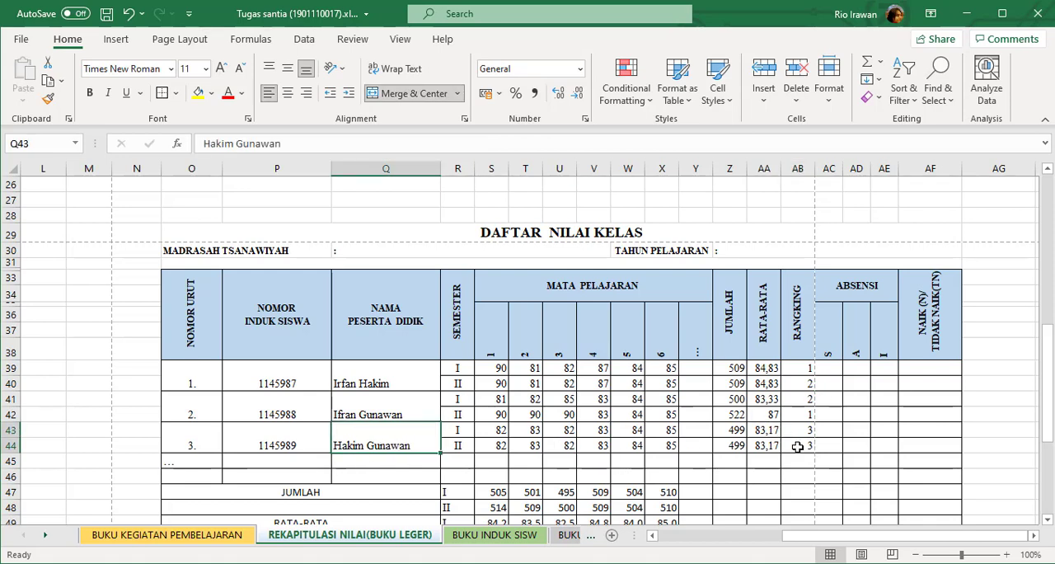
pyautogui.scroll(8, 620, 387)
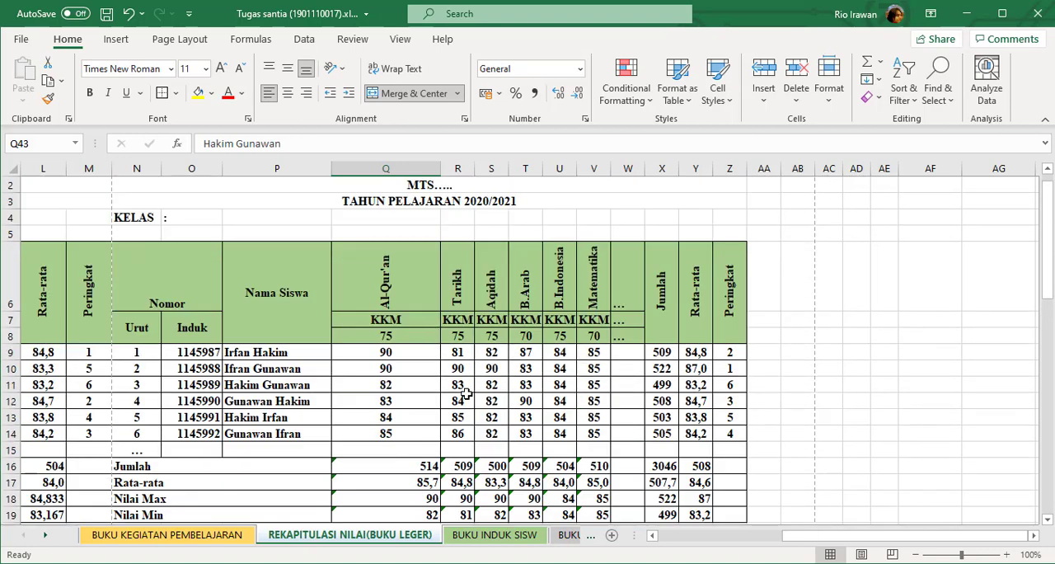
pyautogui.click(424, 387)
pyautogui.write('90')
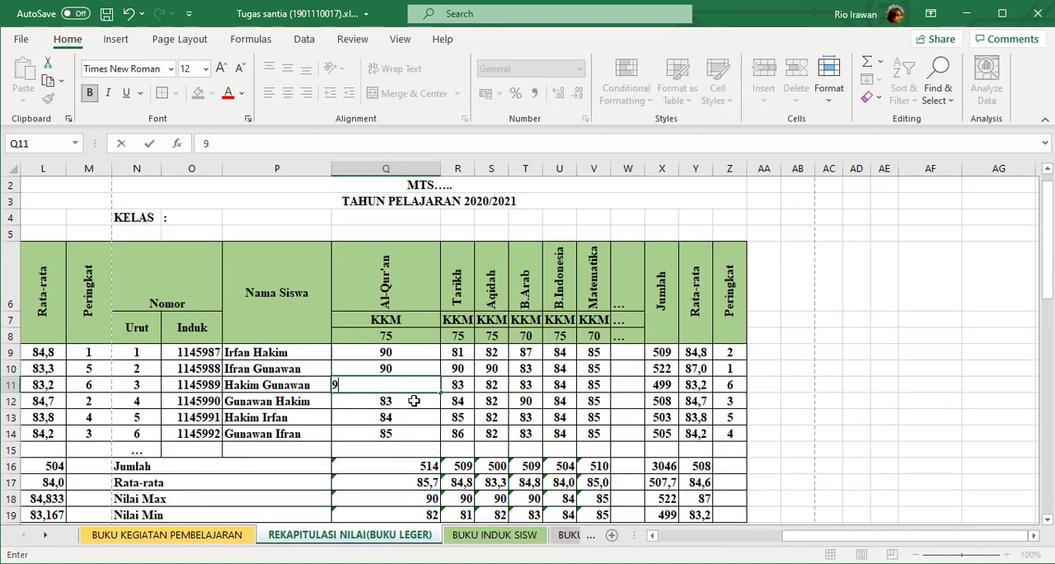
pyautogui.click(466, 385)
pyautogui.click(484, 384)
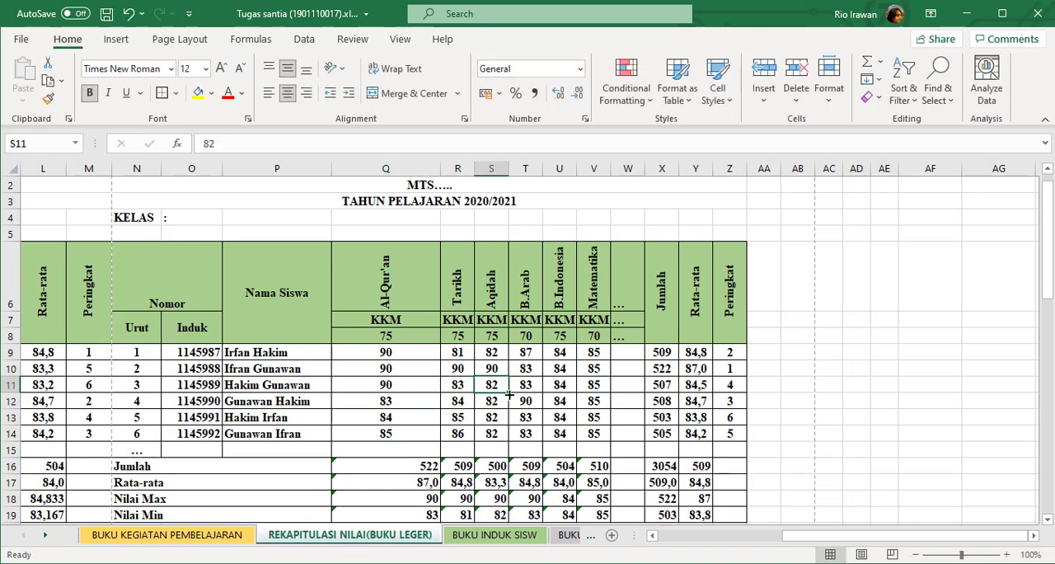
pyautogui.write('9')
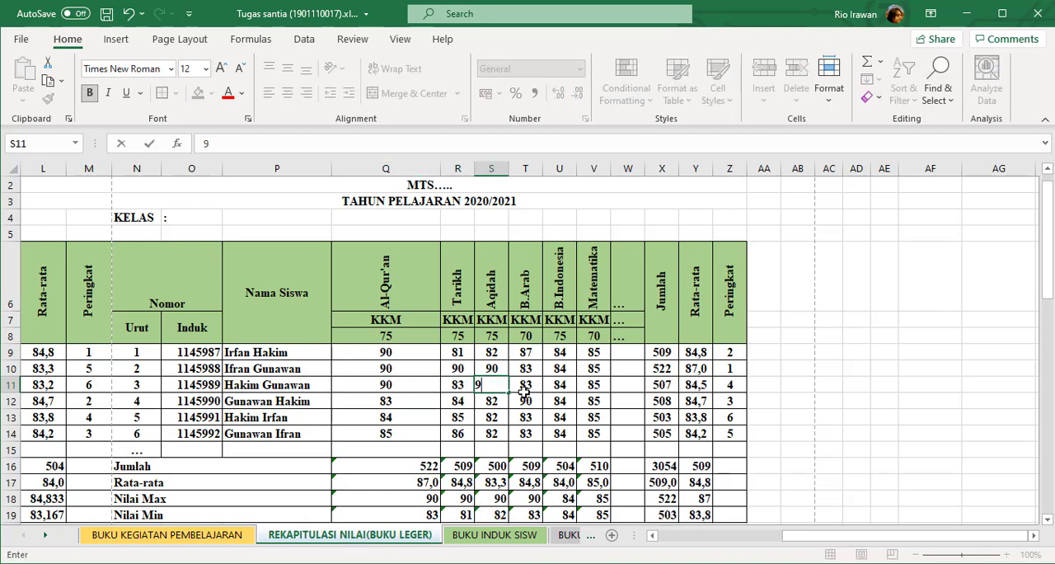
pyautogui.press('BackSpace')
pyautogui.press('Return')
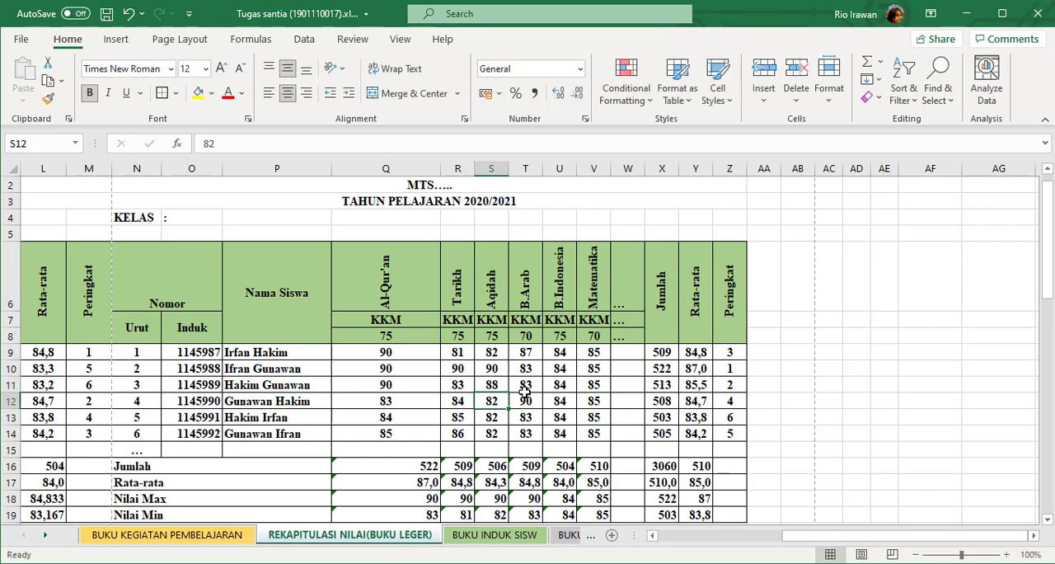
# Compare the third student's semester 2 Peringkat in Z11 with the semester II rankings in AB44 and AB40.
pyautogui.scroll(-4, 631, 412)
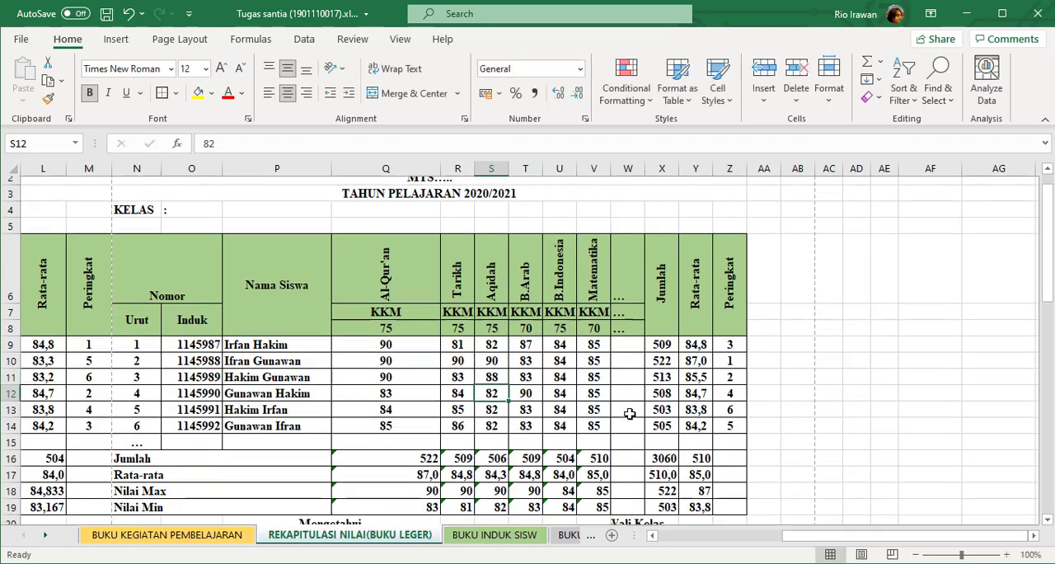
pyautogui.scroll(4, 631, 412)
pyautogui.click(730, 384)
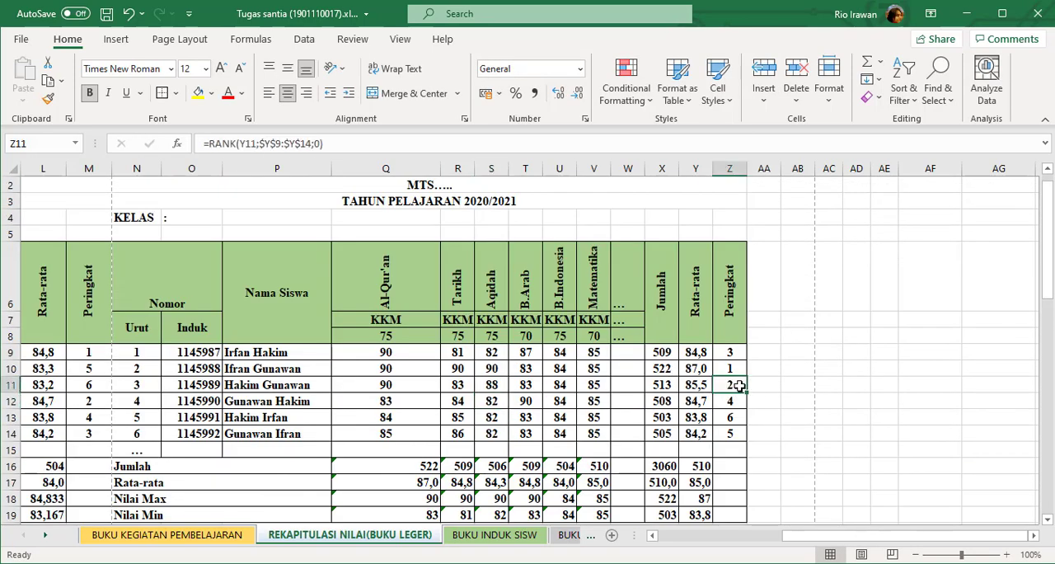
pyautogui.scroll(-7, 719, 450)
pyautogui.scroll(-2, 718, 450)
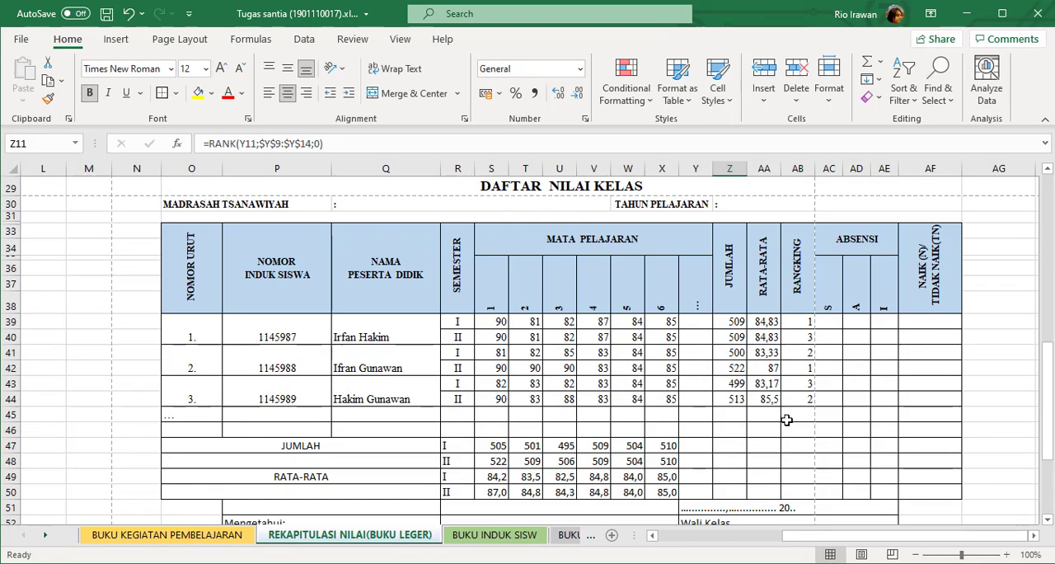
pyautogui.click(454, 400)
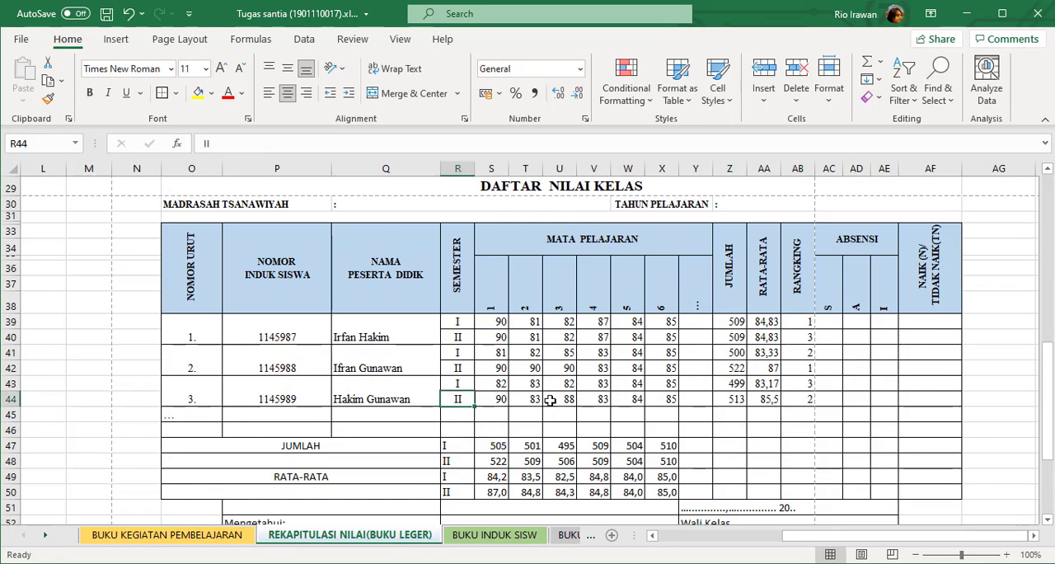
pyautogui.click(804, 401)
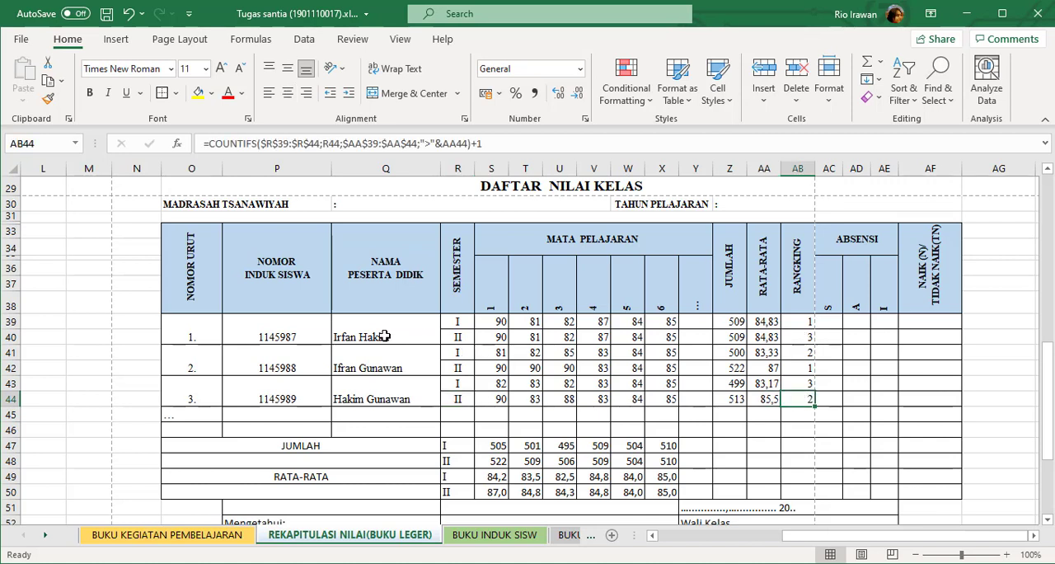
pyautogui.click(804, 339)
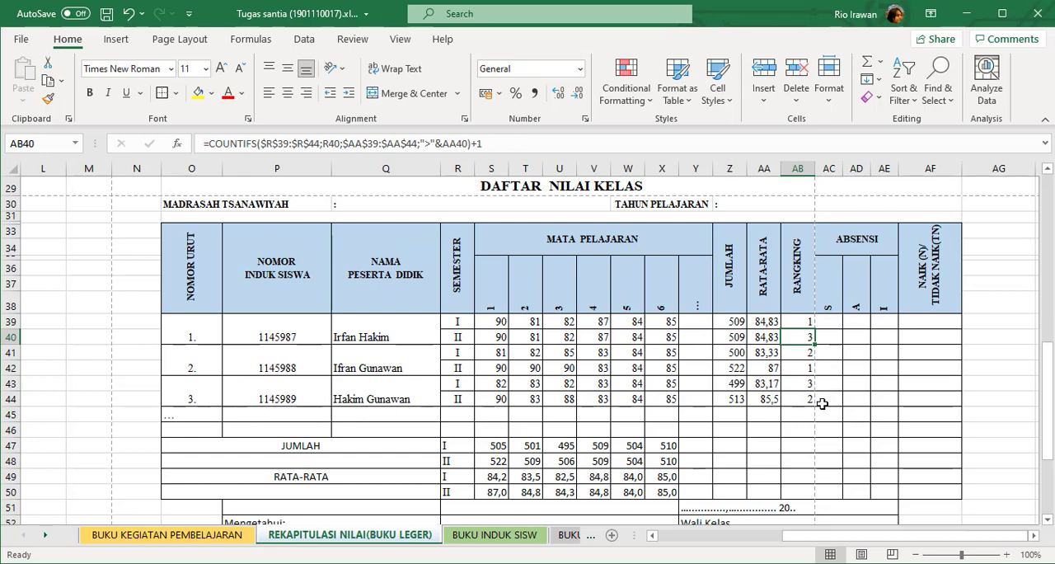
# Look over the ABSENSI cells AC39:AE44 for the S, A and I entries.
pyautogui.scroll(-2, 822, 403)
pyautogui.scroll(2, 816, 400)
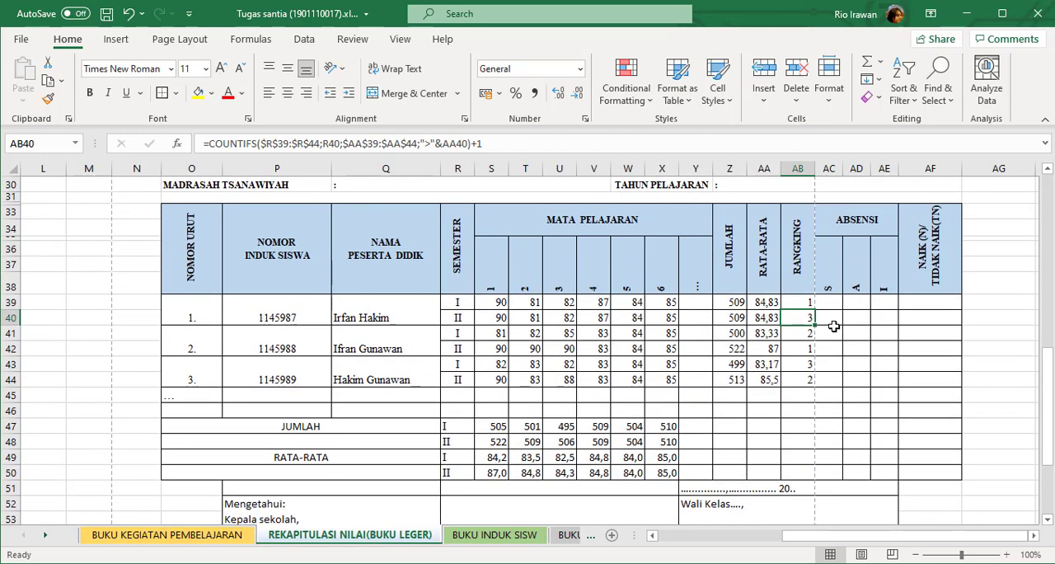
pyautogui.moveTo(830, 302); pyautogui.dragTo(876, 372)
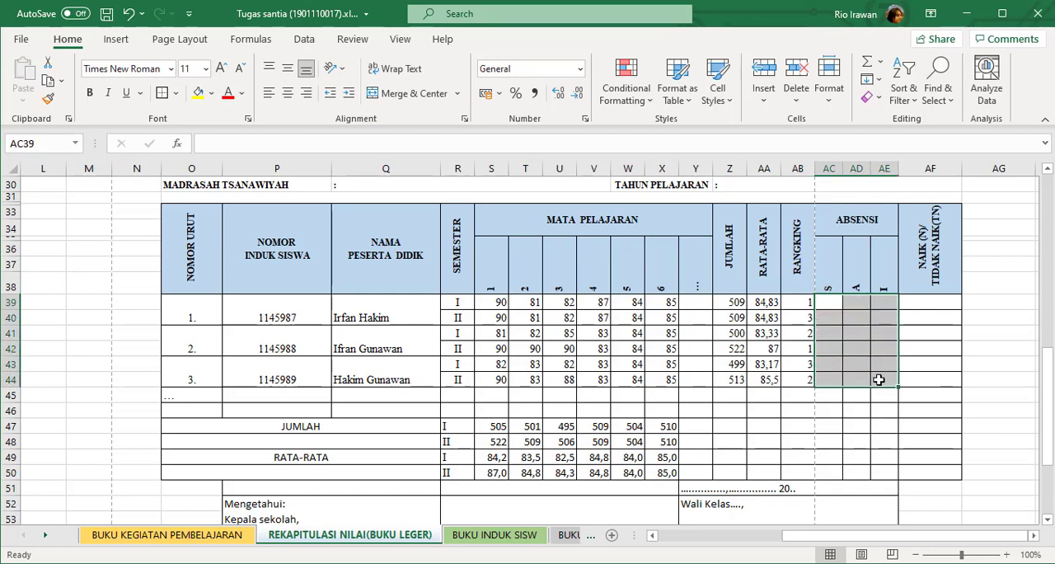
pyautogui.click(852, 330)
pyautogui.click(820, 300)
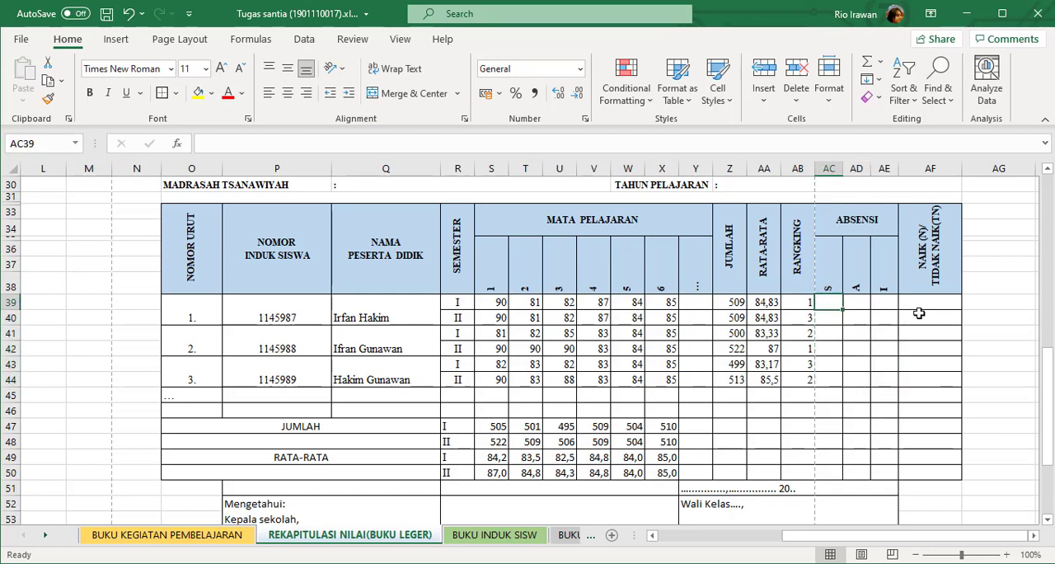
# Examine the NAIK/TIDAK NAIK column at AF39 alongside the KKM row and the first student's semester 2 scores.
pyautogui.scroll(1, 910, 303)
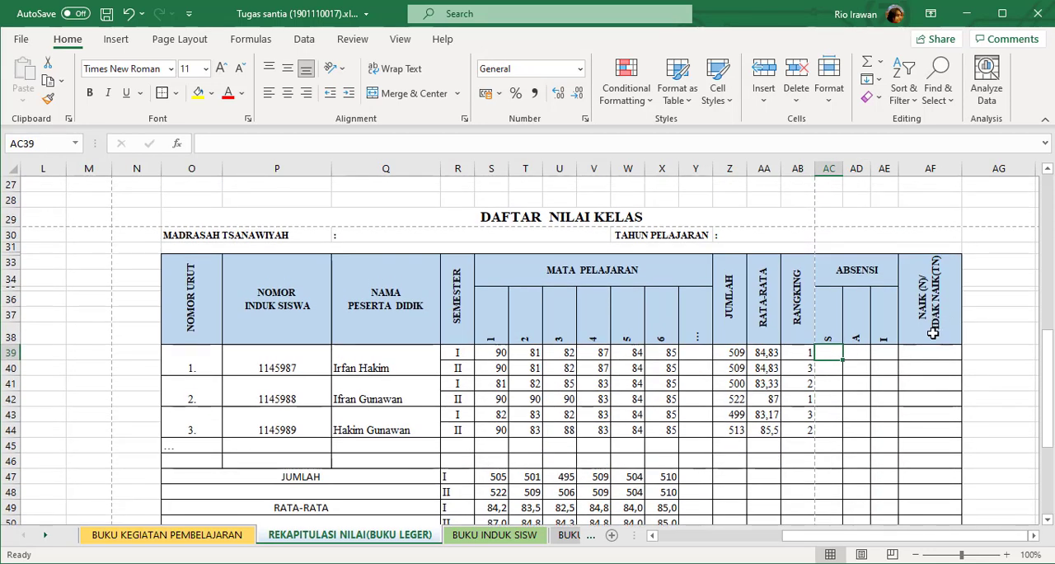
pyautogui.click(939, 355)
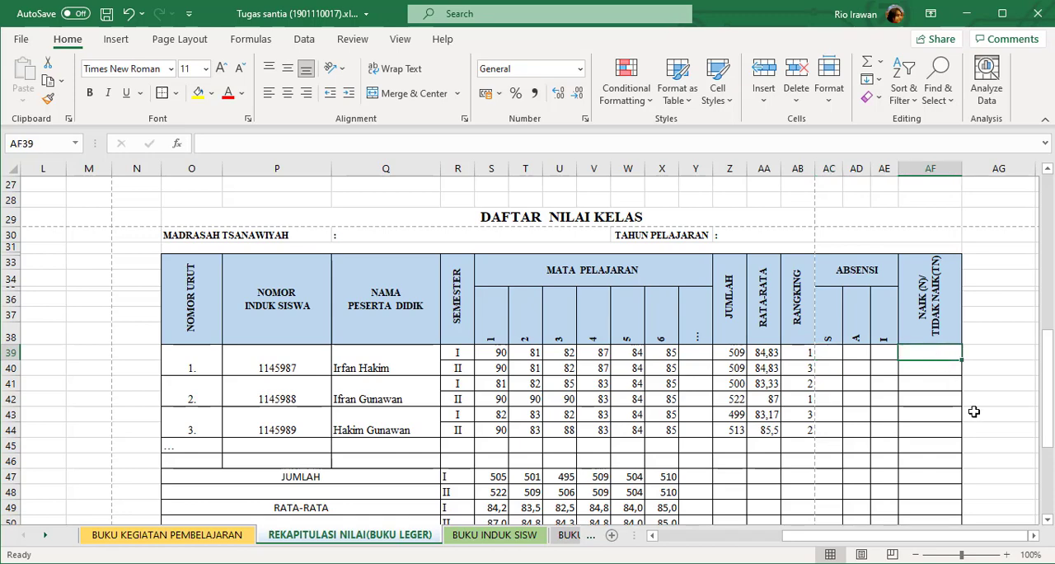
pyautogui.scroll(7, 962, 404)
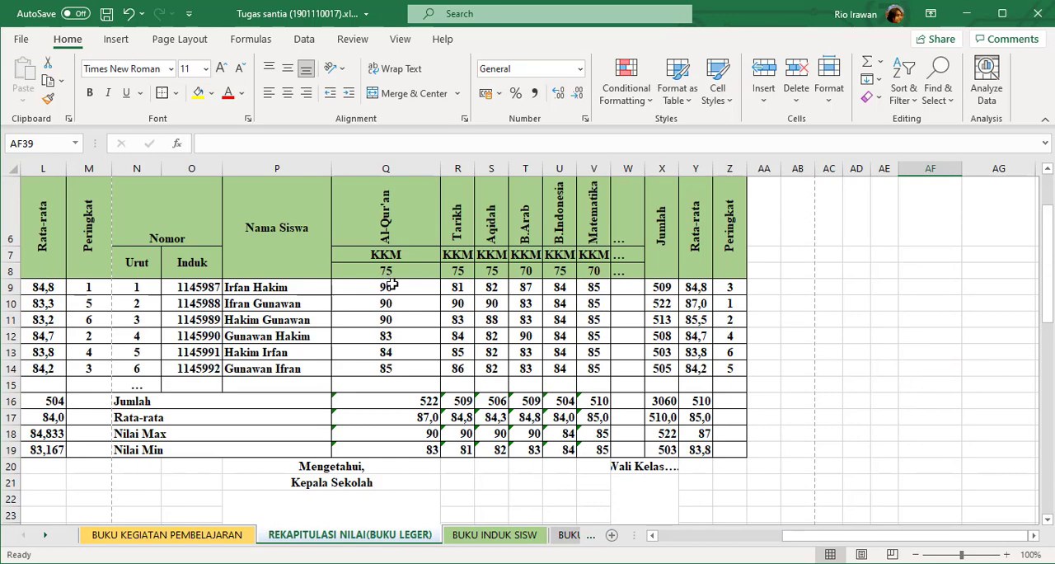
pyautogui.click(415, 270)
pyautogui.scroll(-4, 872, 428)
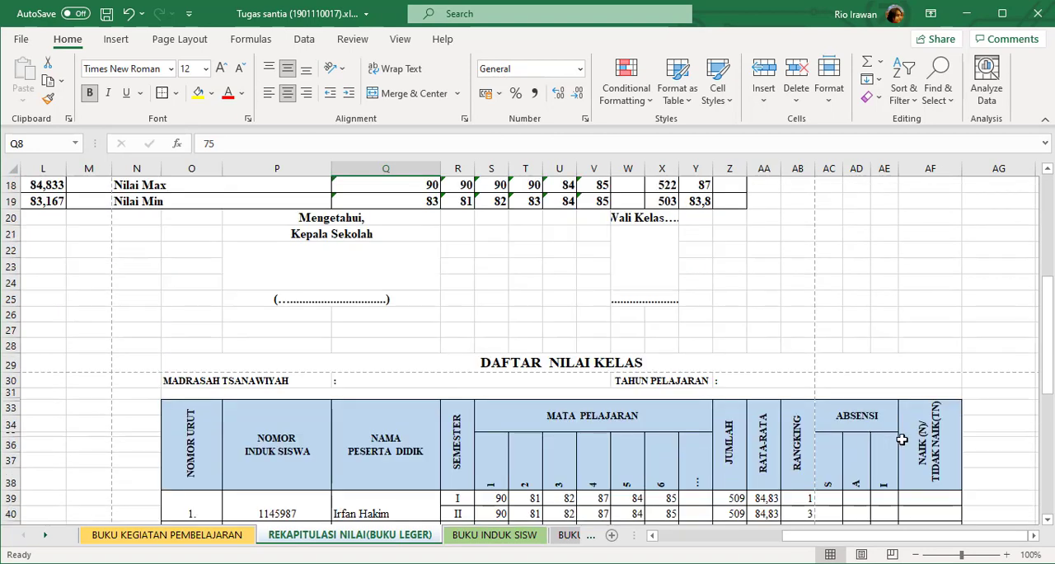
pyautogui.scroll(-2, 902, 440)
pyautogui.click(936, 403)
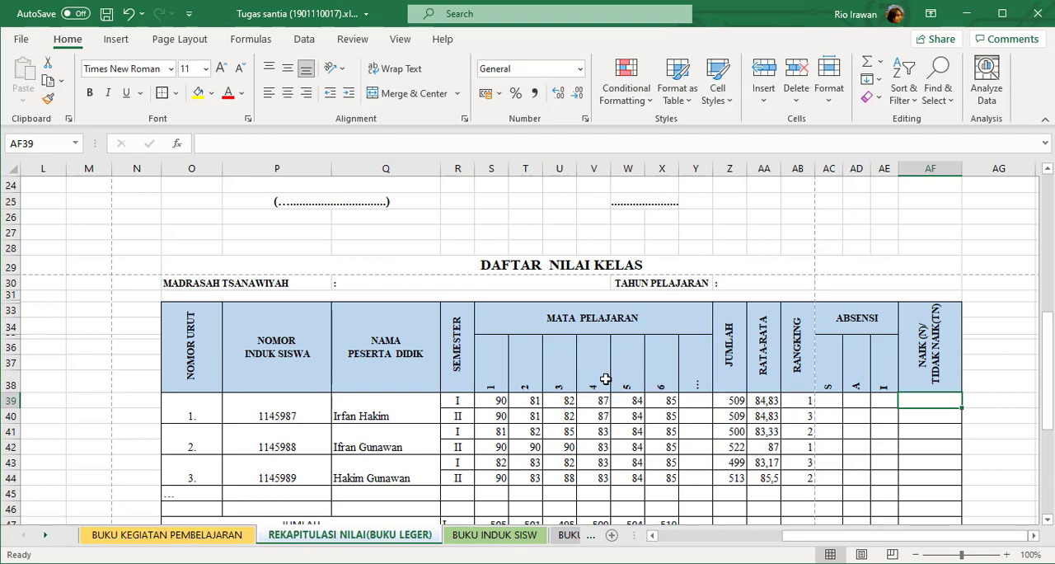
pyautogui.scroll(6, 605, 378)
pyautogui.scroll(-5, 605, 380)
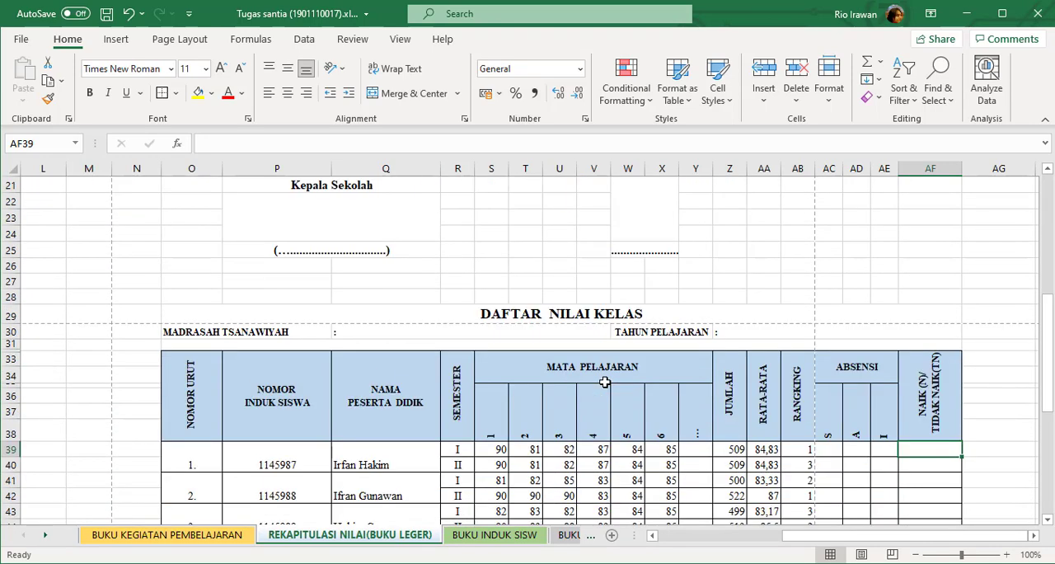
pyautogui.scroll(6, 605, 381)
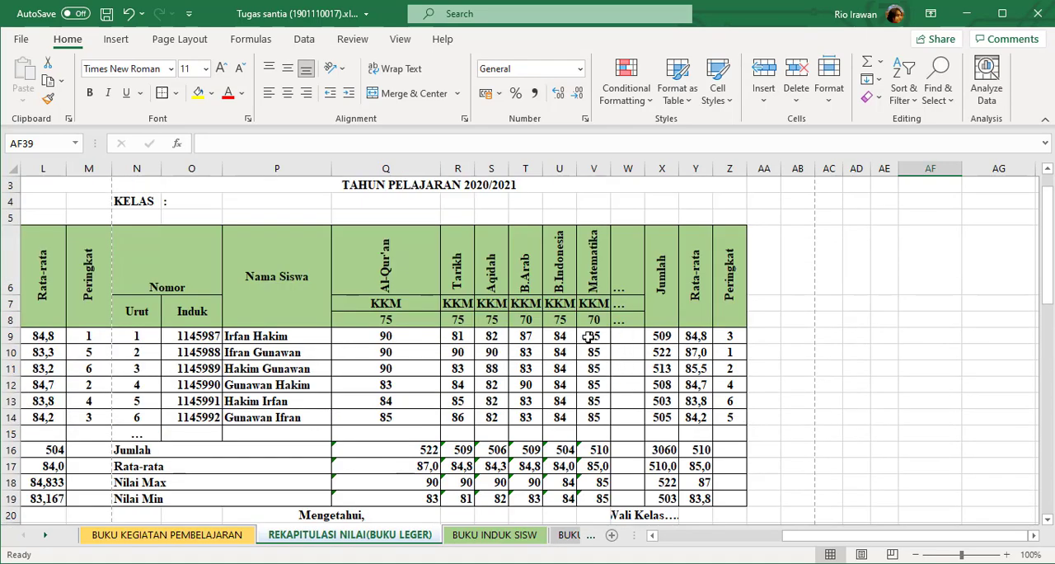
pyautogui.click(456, 334)
pyautogui.click(616, 338)
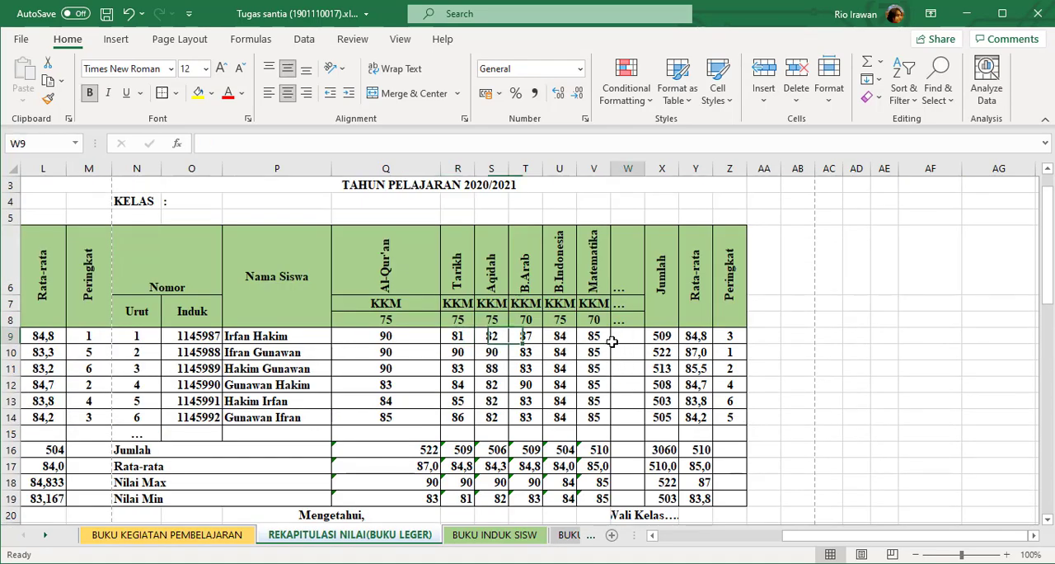
# Review the subject scores in S39:X44 against the NAIK/TIDAK NAIK cell AF39, focusing on the first student's semester I scores.
pyautogui.scroll(-1, 731, 419)
pyautogui.scroll(-7, 731, 418)
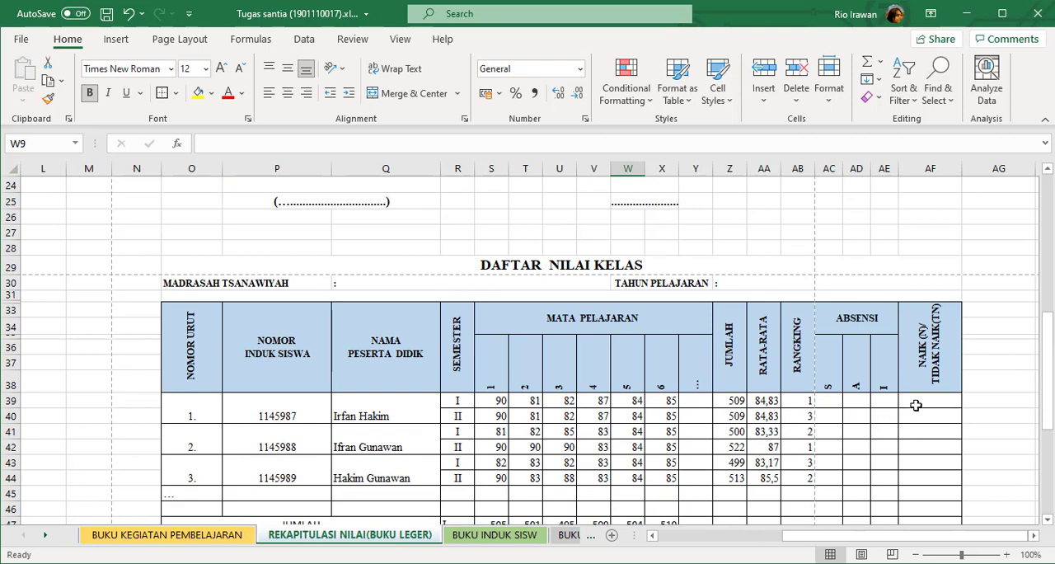
pyautogui.click(915, 403)
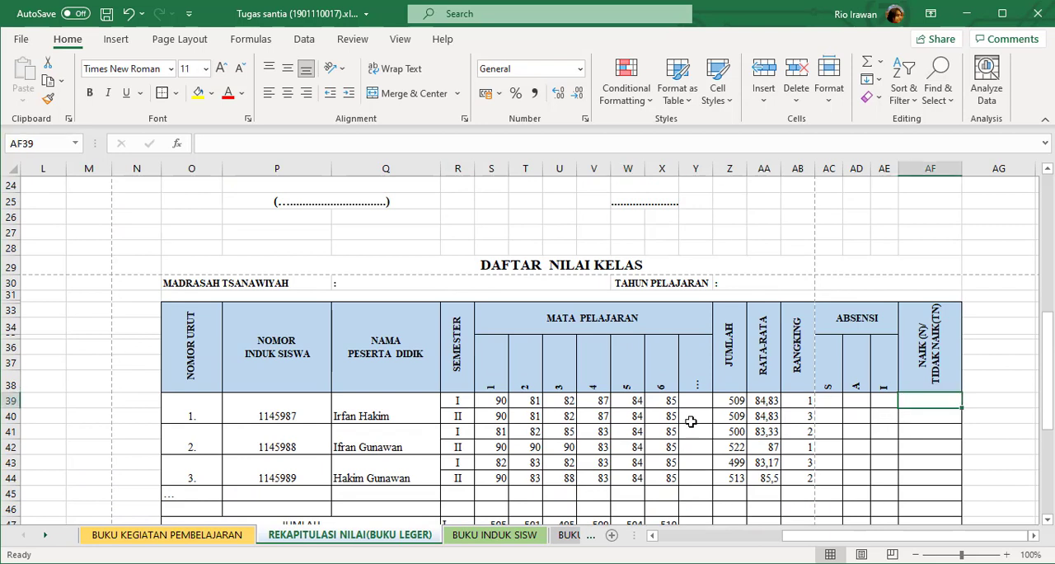
pyautogui.click(764, 402)
pyautogui.moveTo(494, 401); pyautogui.dragTo(669, 402)
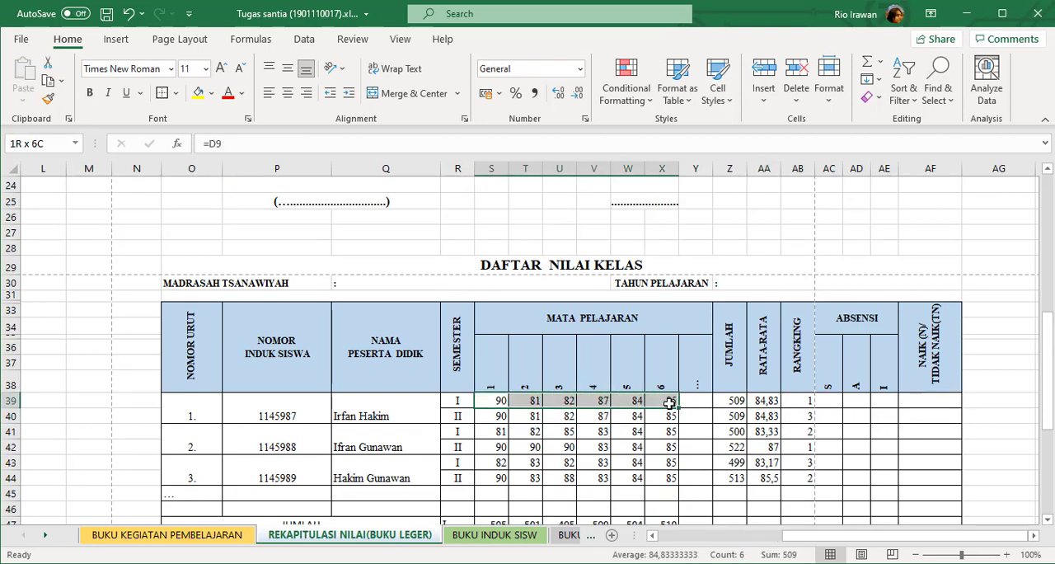
pyautogui.click(659, 462)
pyautogui.click(664, 480)
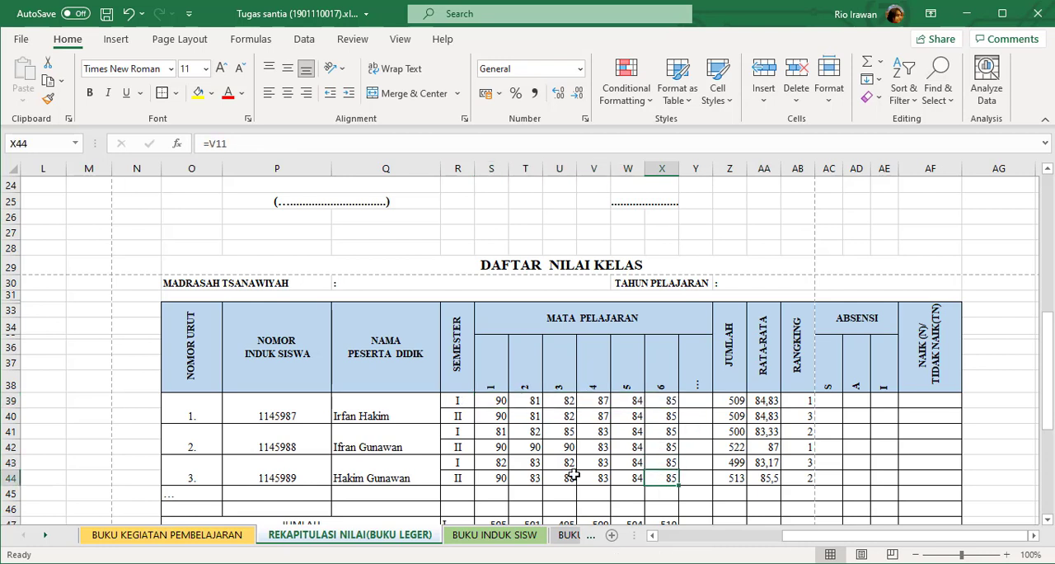
pyautogui.click(493, 476)
pyautogui.click(496, 402)
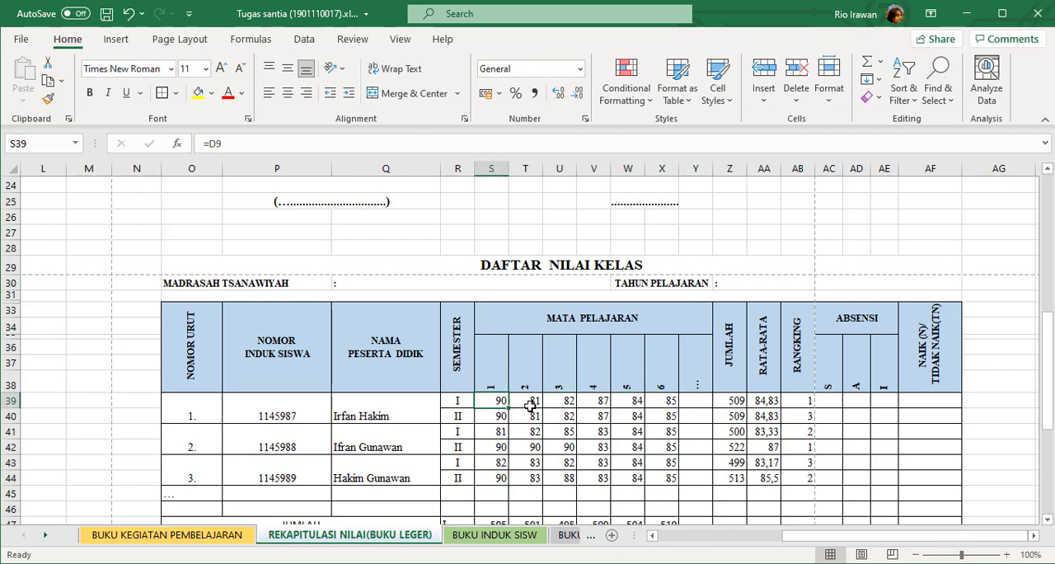
pyautogui.click(653, 401)
pyautogui.click(493, 402)
pyautogui.click(934, 401)
pyautogui.moveTo(493, 400); pyautogui.dragTo(666, 399)
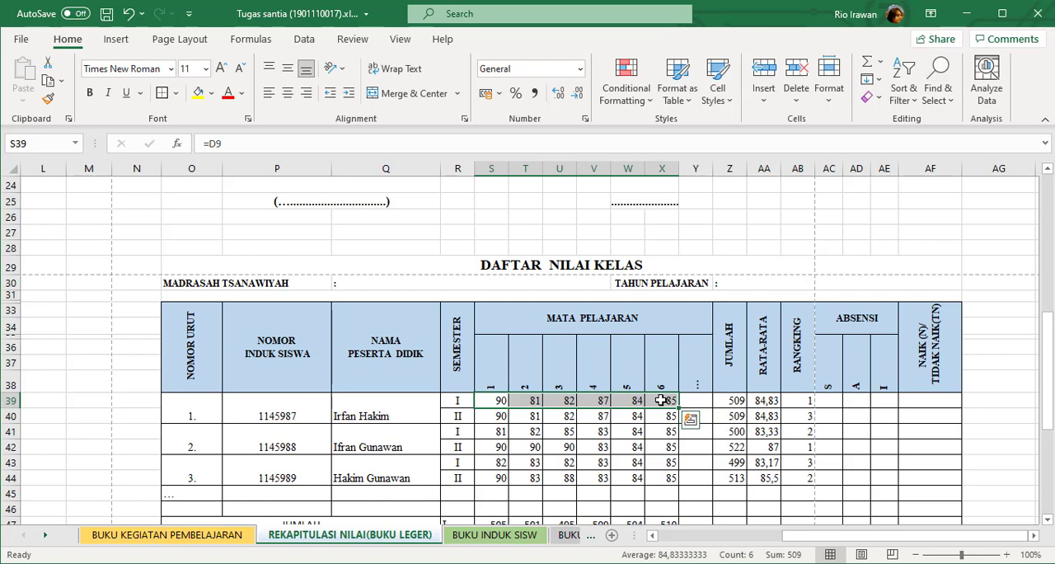
pyautogui.click(931, 397)
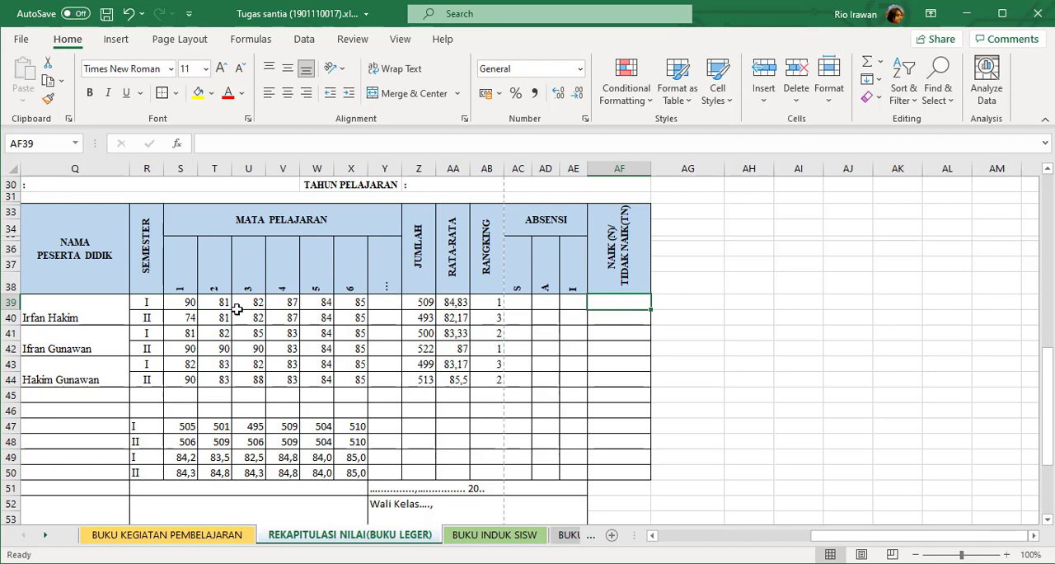
# Go through the first student's semester I row from S39 across to the promotion cells AF39 and AF40.
pyautogui.click(188, 302)
pyautogui.moveTo(226, 295); pyautogui.dragTo(353, 303)
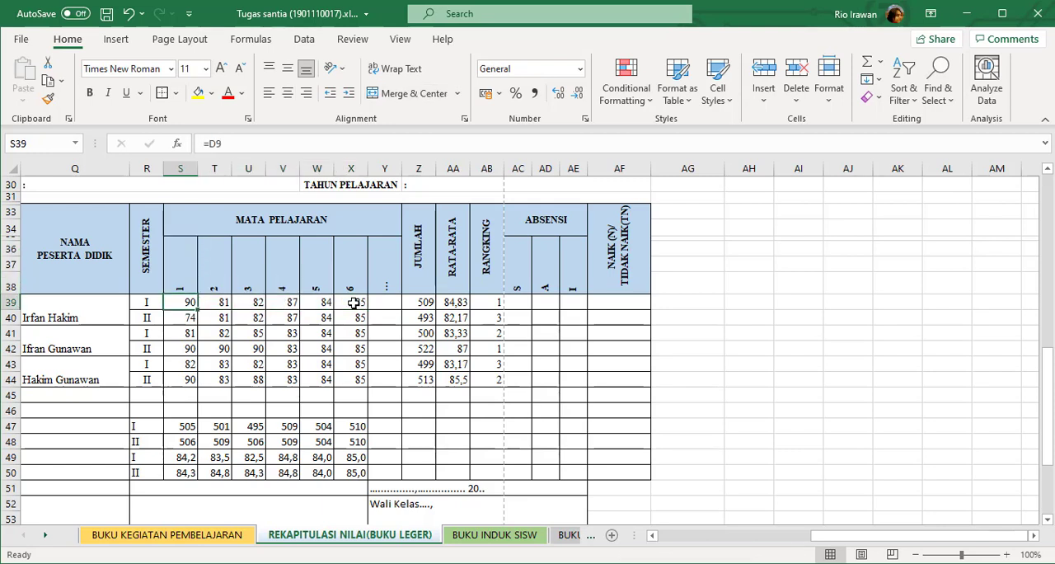
pyautogui.press('Right')
pyautogui.press('Right')
pyautogui.press('Right')
pyautogui.press('Right')
pyautogui.press('Right')
pyautogui.press('Right')
pyautogui.press('Right')
pyautogui.press('Right')
pyautogui.press('Right')
pyautogui.press('Right')
pyautogui.press('Right')
pyautogui.press('Right')
pyautogui.press('Right')
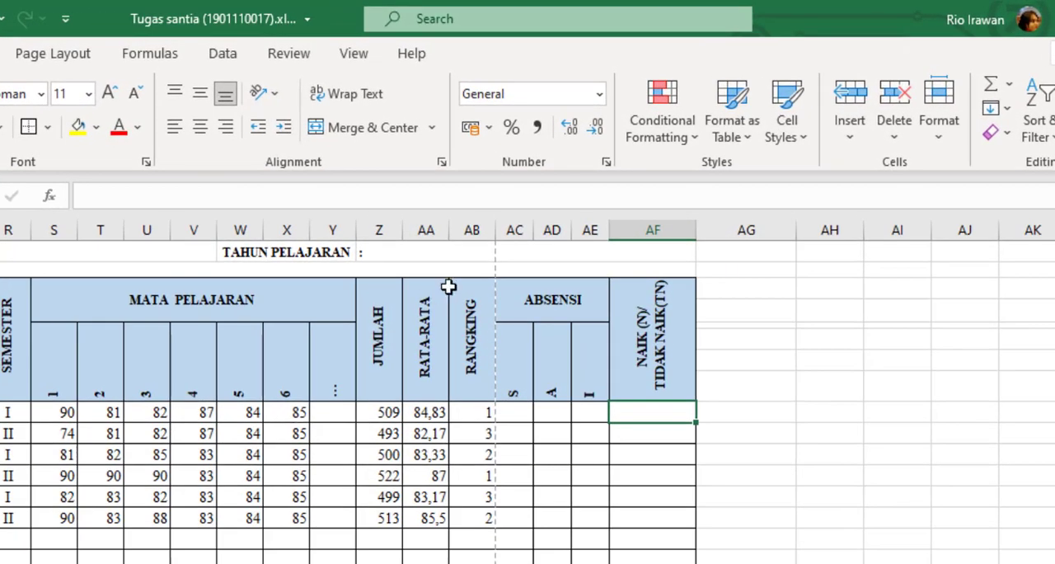
pyautogui.press('Down')
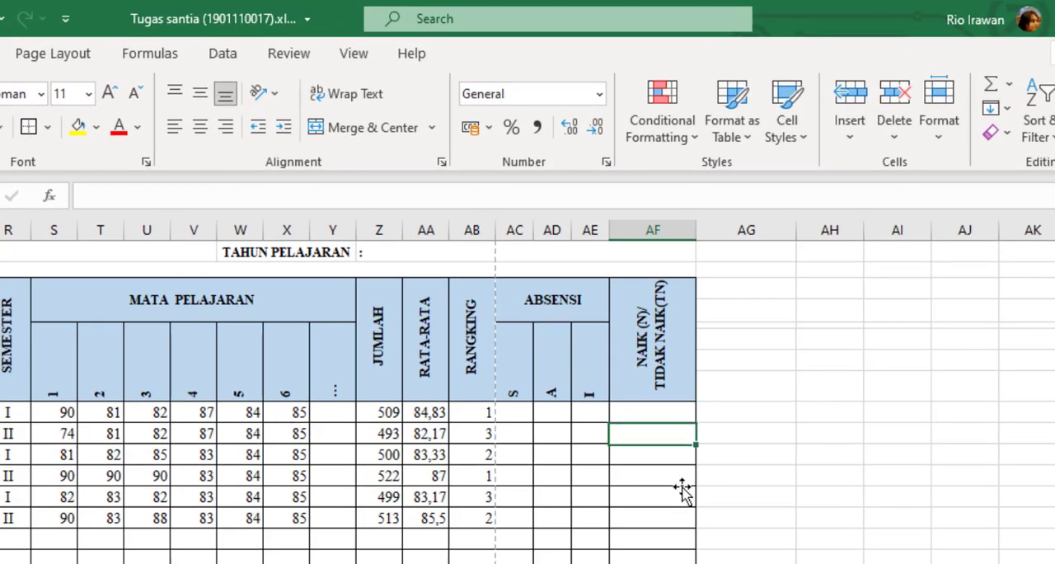
# Begin an IF formula with a nested AND test in AF39, the first student's semester I promotion cell.
pyautogui.click(682, 490)
pyautogui.click(666, 412)
pyautogui.write('=')
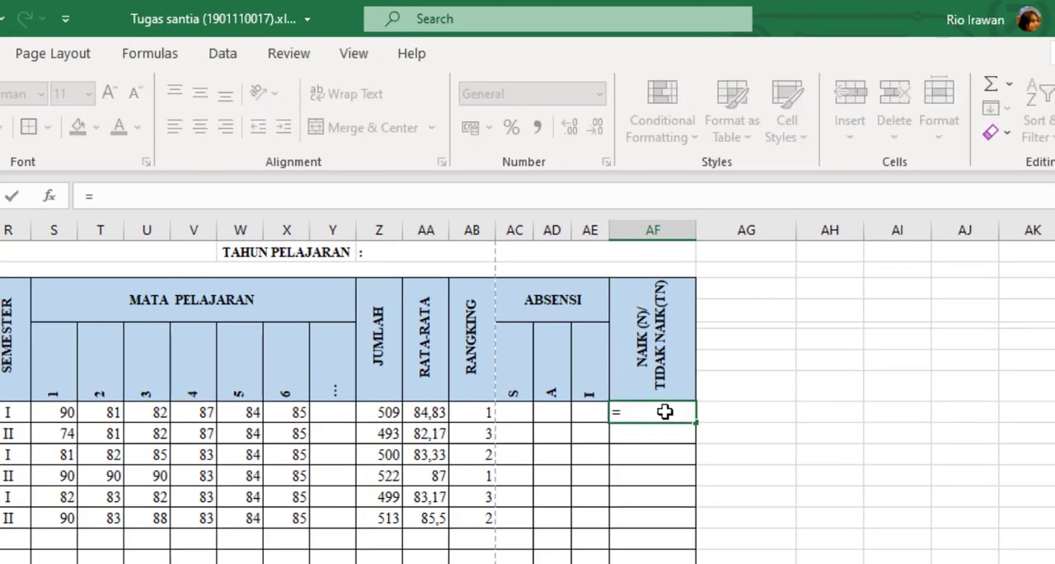
pyautogui.write('if(')
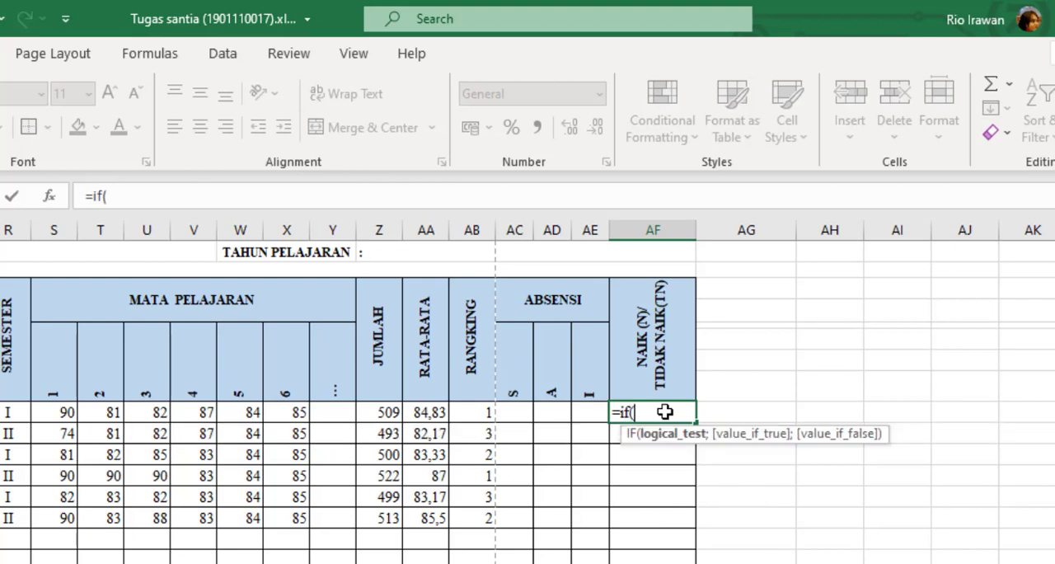
pyautogui.click(55, 410)
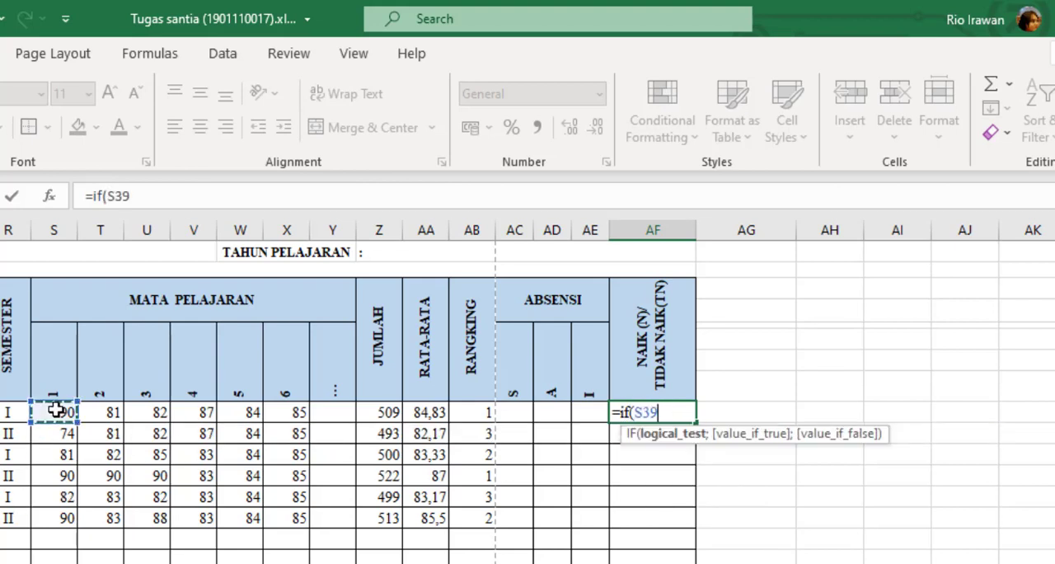
pyautogui.press('BackSpace')
pyautogui.press('BackSpace')
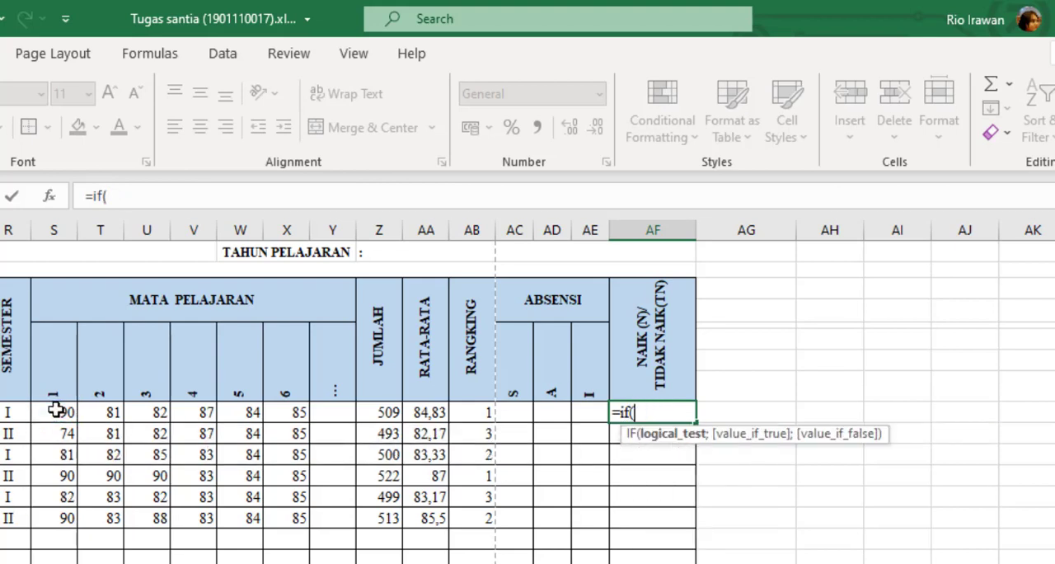
pyautogui.write('and')
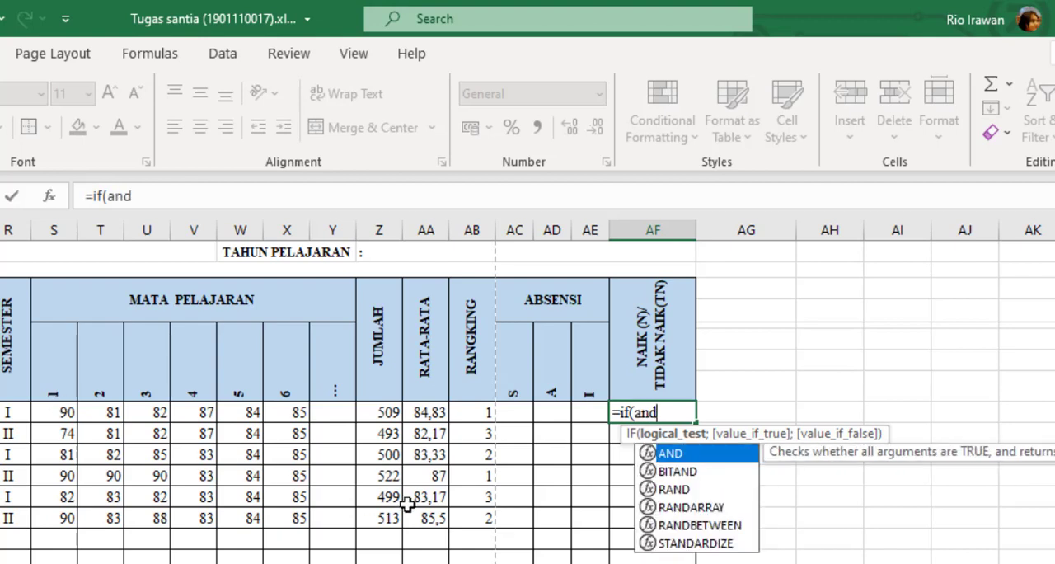
pyautogui.write('(')
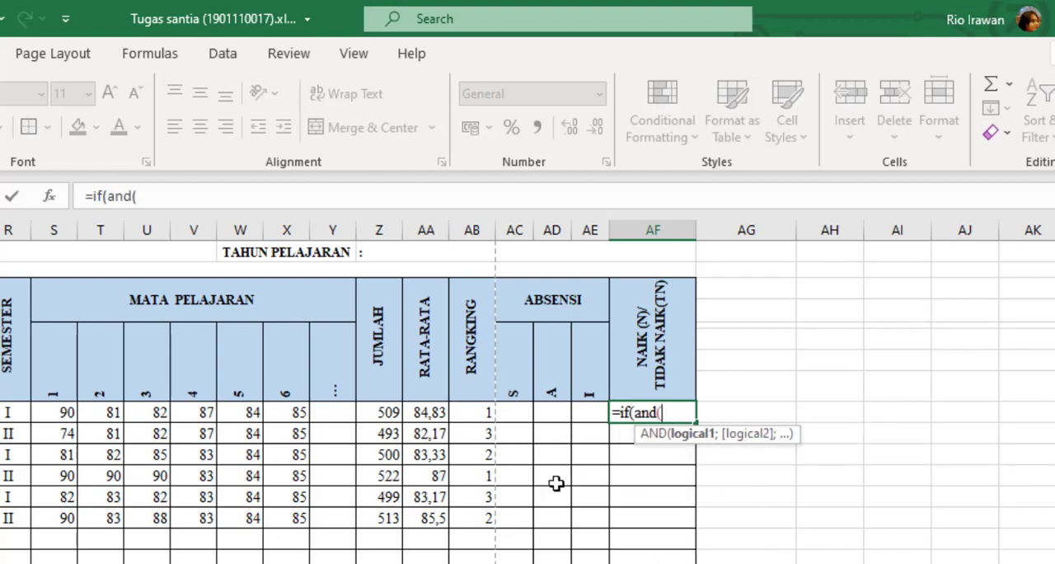
# Add the conditions S39>=75 and T39>=75 to the AND test, separated by semicolons.
pyautogui.click(63, 412)
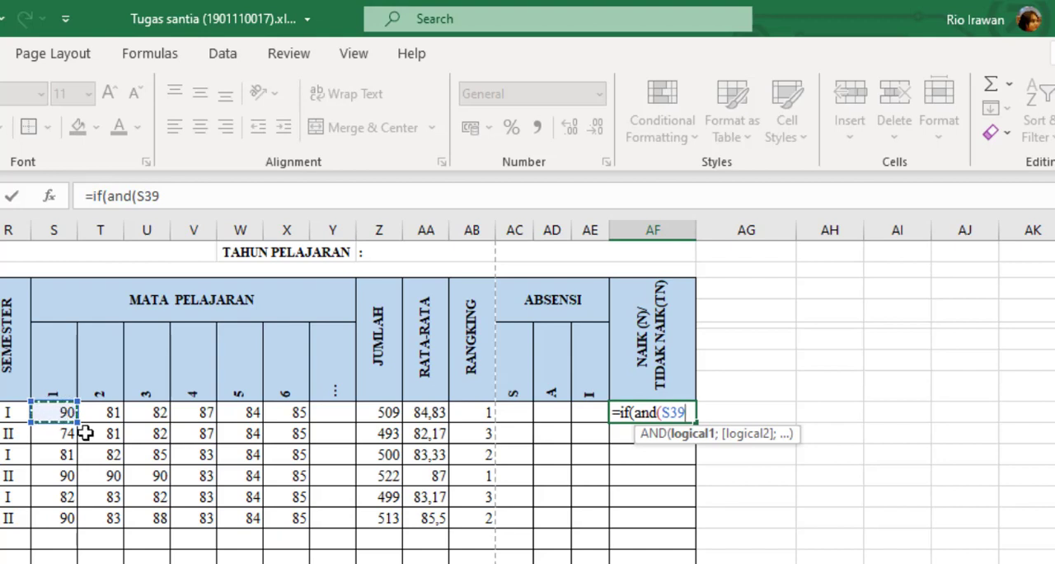
pyautogui.write('>=75')
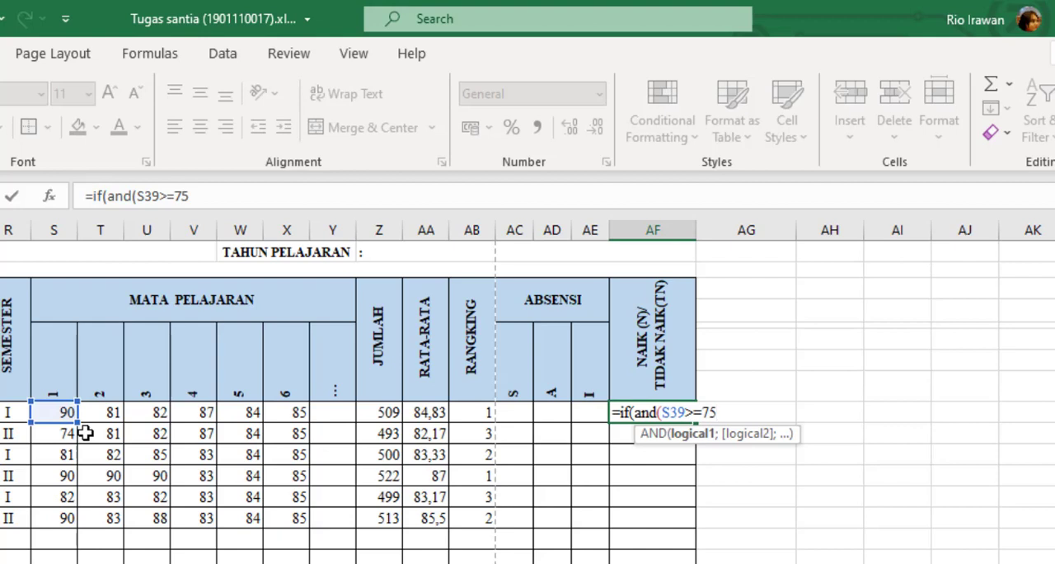
pyautogui.write(';')
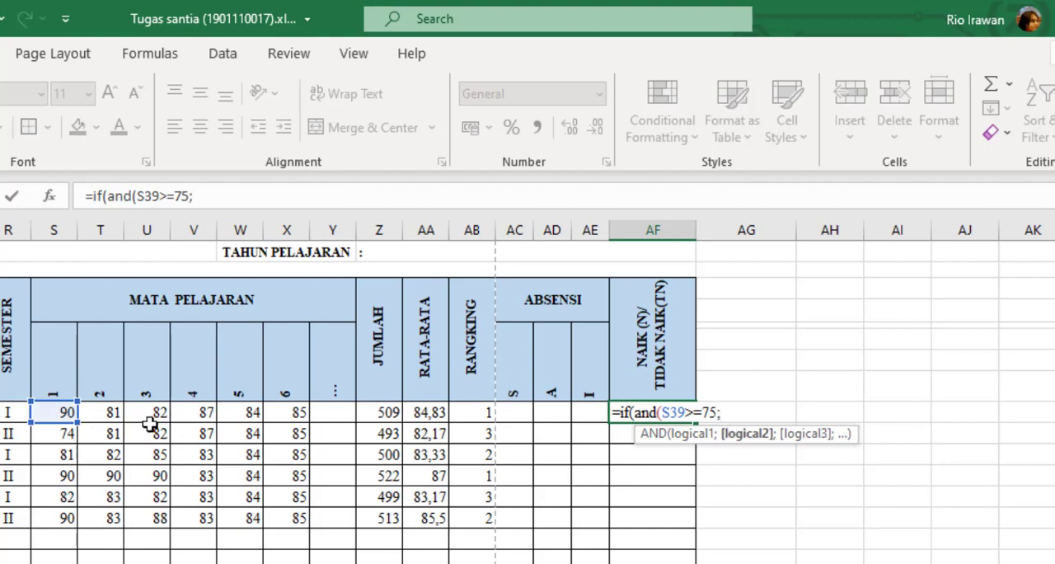
pyautogui.click(111, 412)
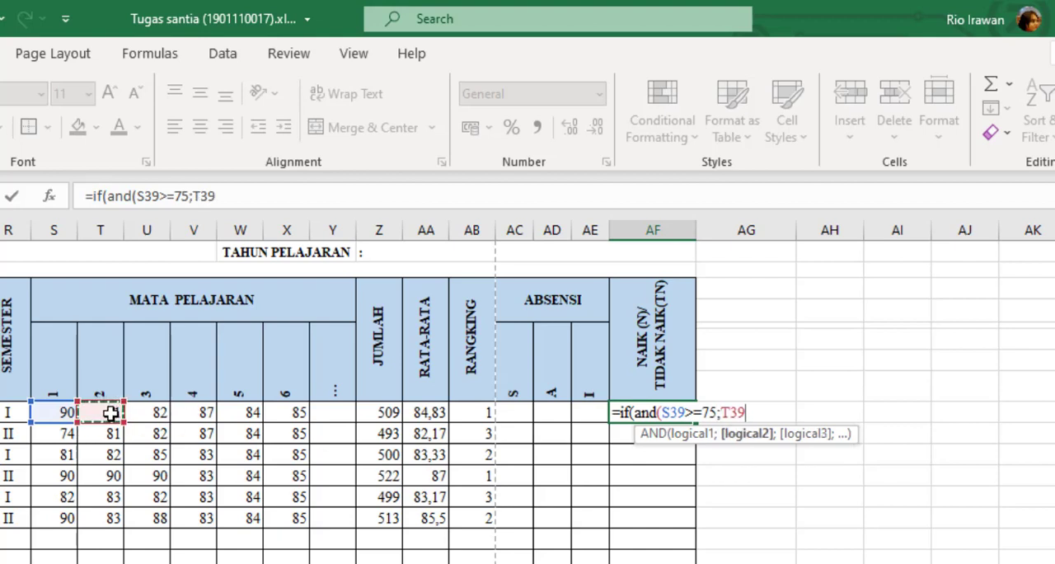
pyautogui.write('>=75;')
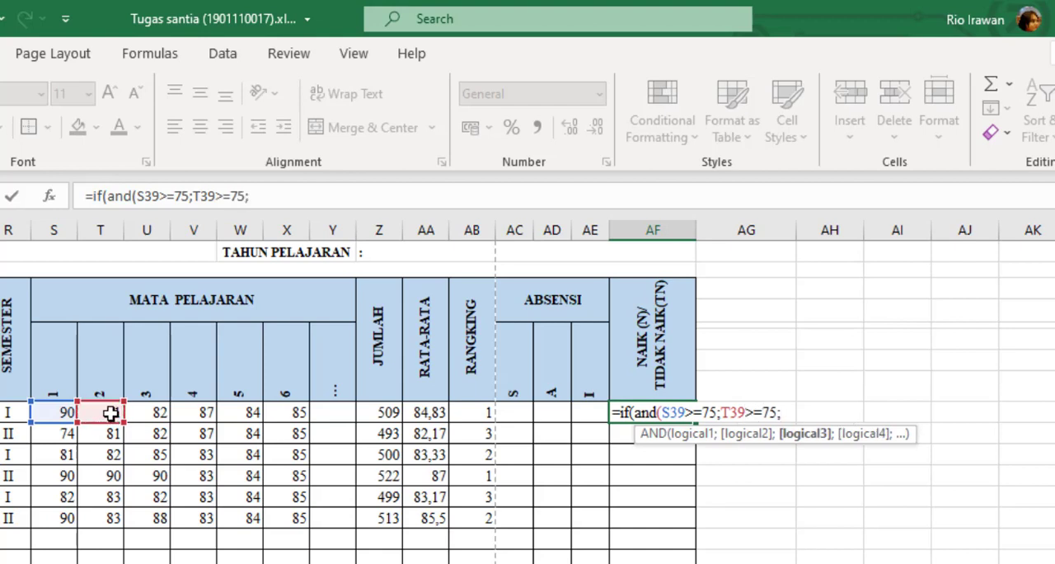
# Extend the AND test with the conditions U39>=75 and V39>=75 for subjects 3 and 4.
pyautogui.click(163, 411)
pyautogui.write('>=7')
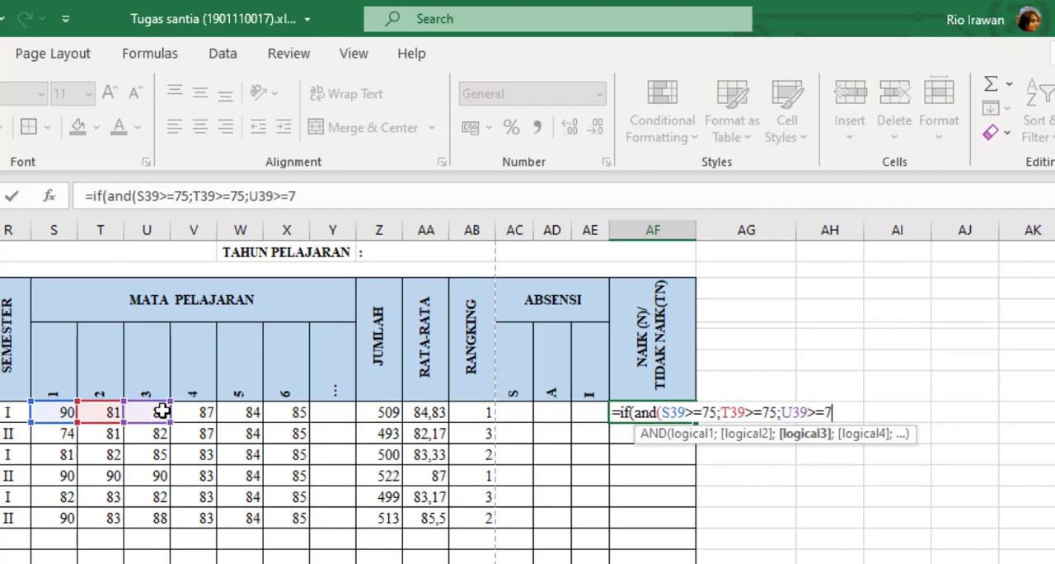
pyautogui.write('5;')
pyautogui.click(188, 414)
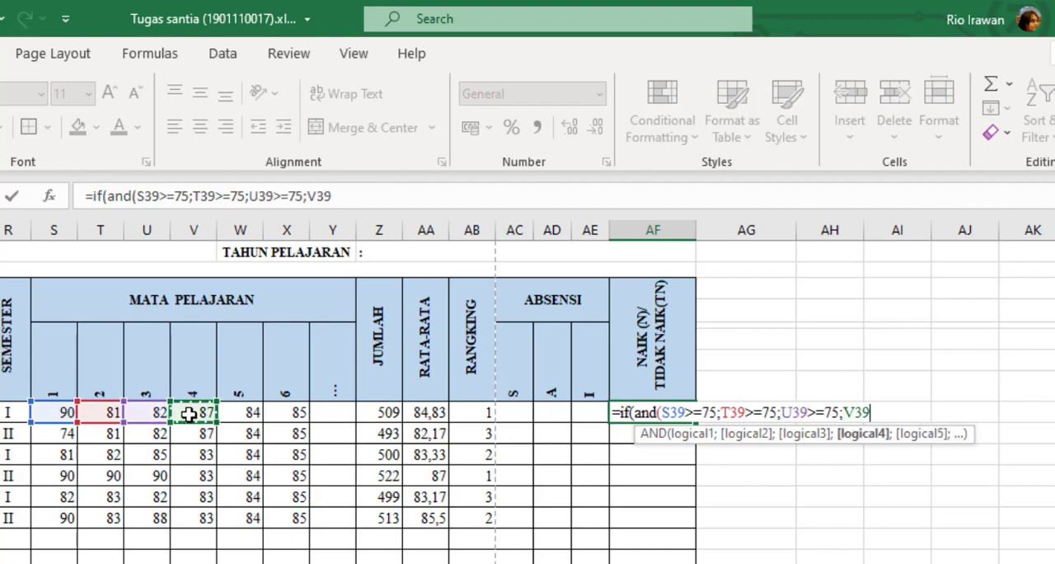
pyautogui.write('>=')
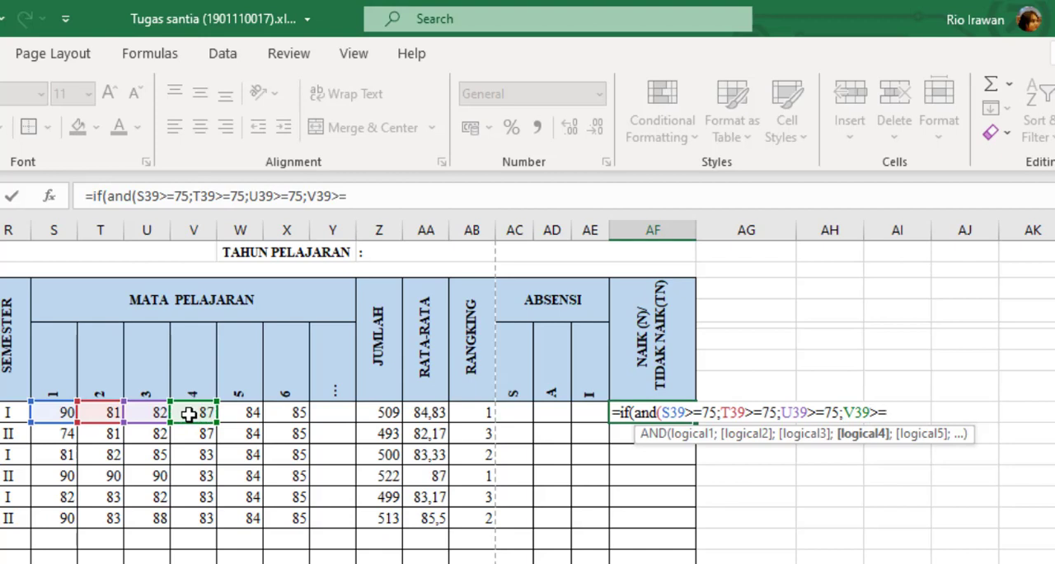
pyautogui.write('75;')
# Complete the AND test with the conditions W39>=75 and X39>=75 and close its parenthesis.
pyautogui.click(234, 411)
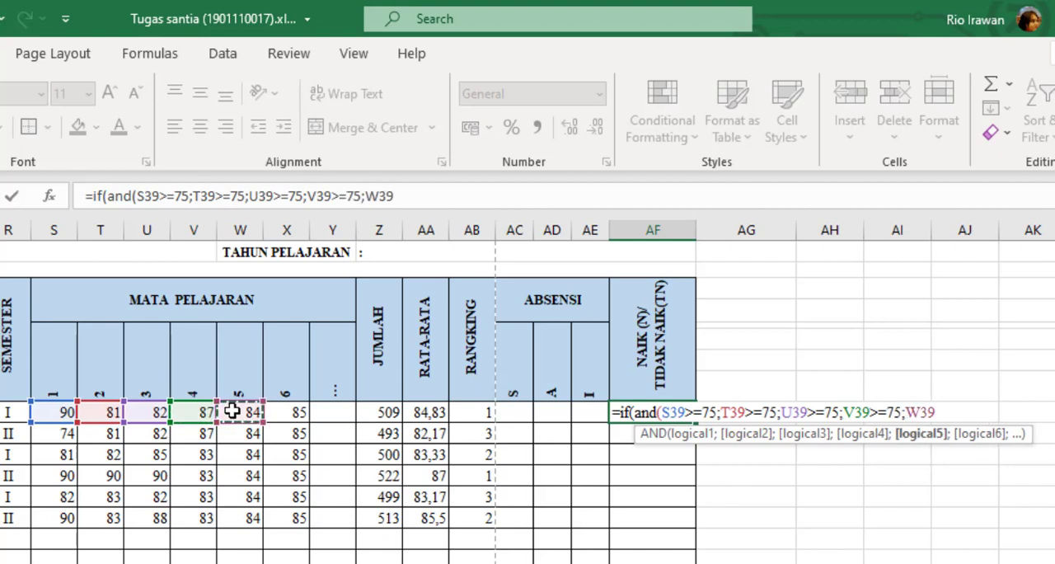
pyautogui.write('>=75;')
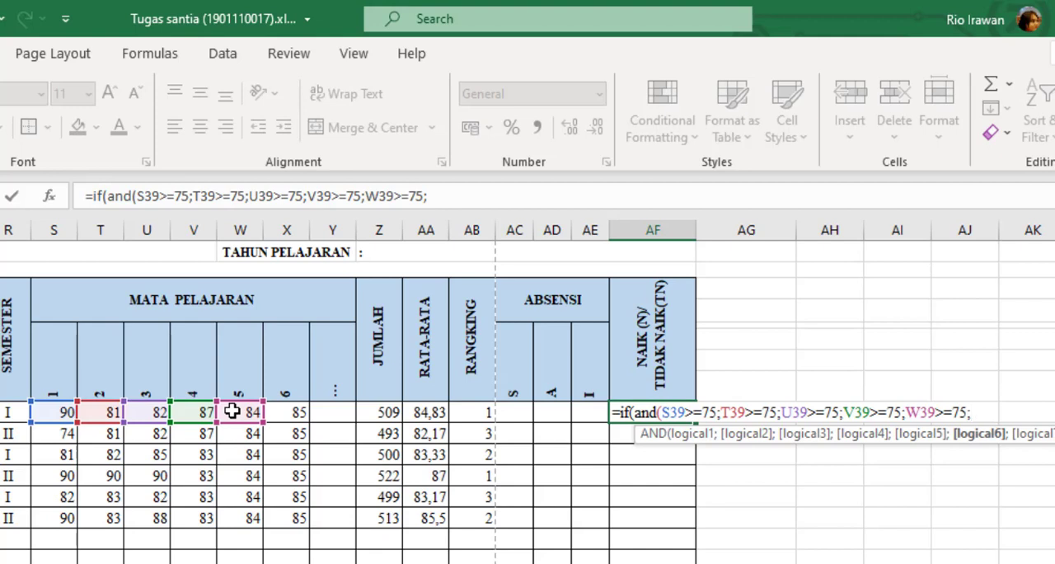
pyautogui.click(333, 454)
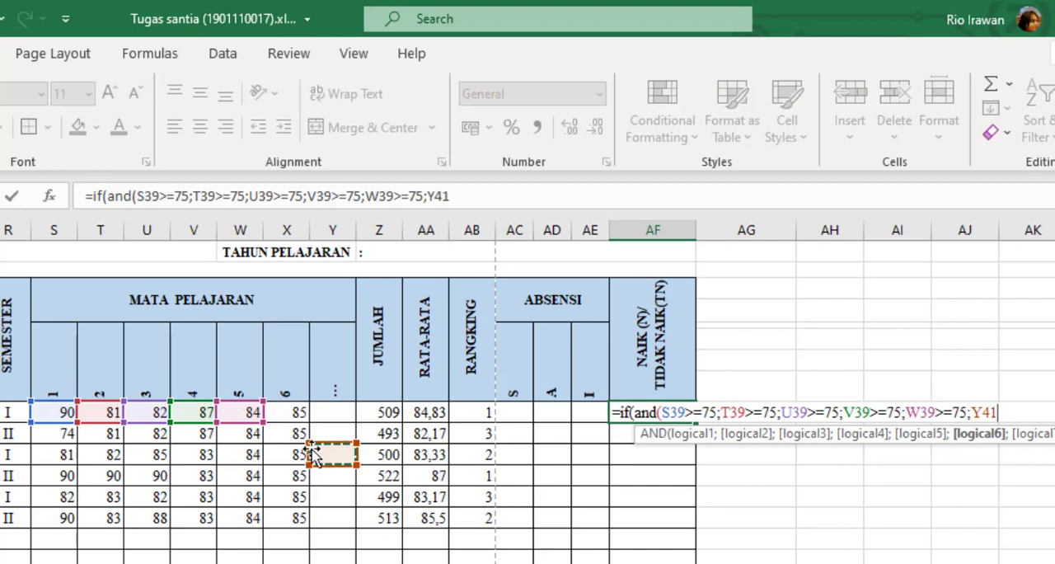
pyautogui.click(277, 409)
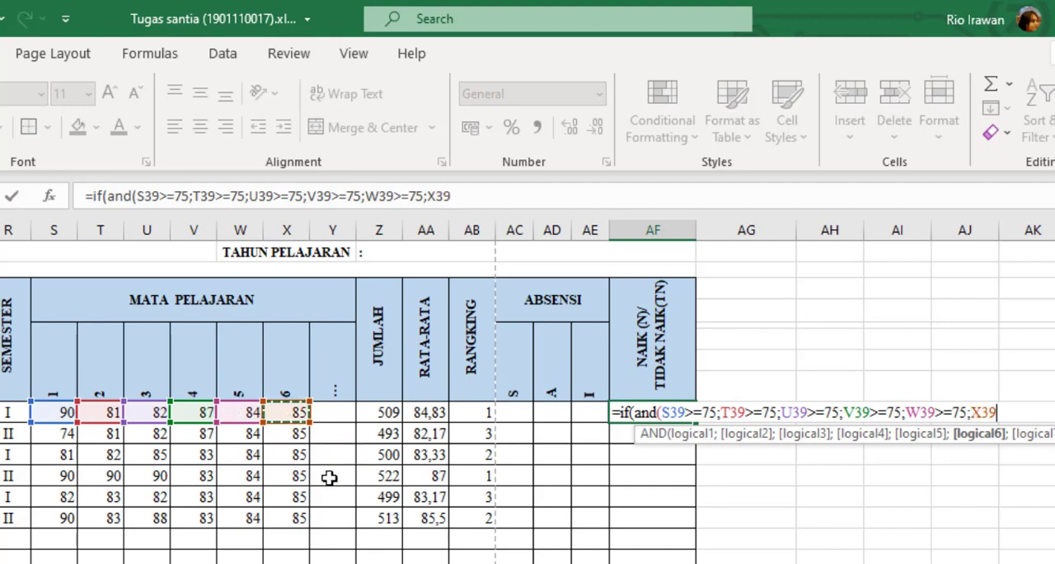
pyautogui.write('>=7')
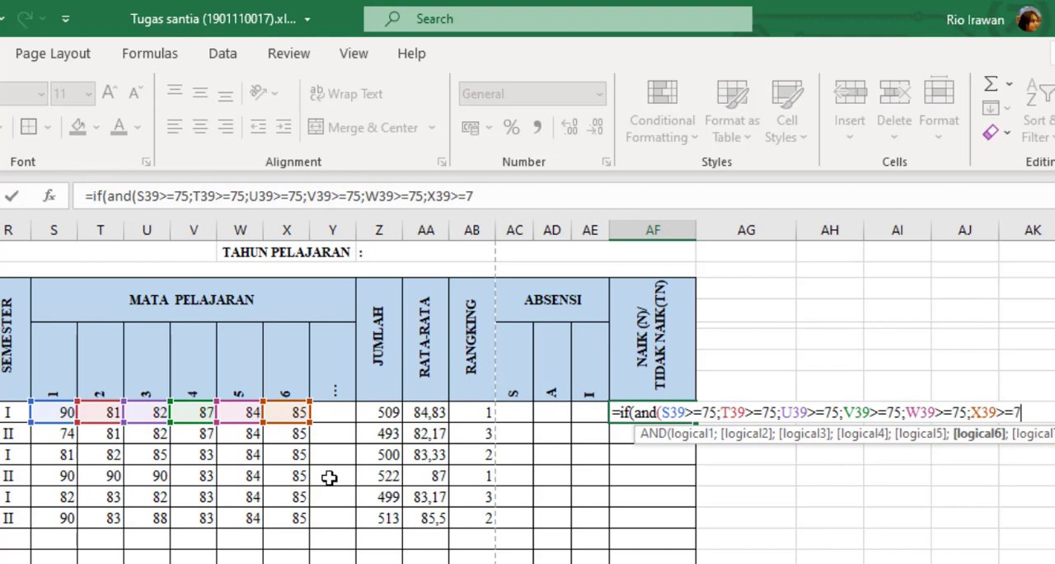
pyautogui.write('5)')
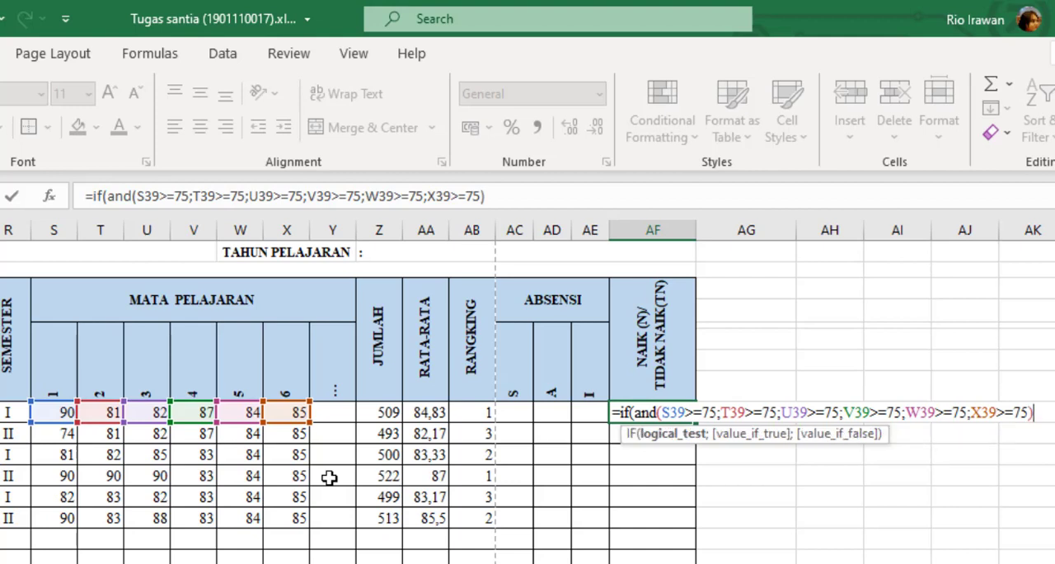
pyautogui.write(';')
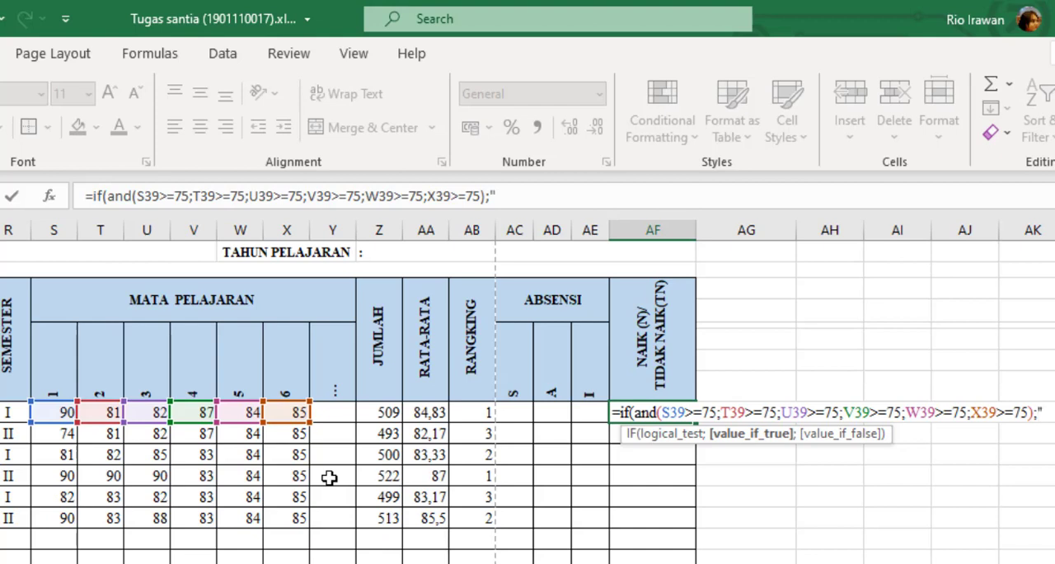
# Finish the IF formula in AF39 with "N" as the true result and "TN" as the false result, and enter it.
pyautogui.write('N')
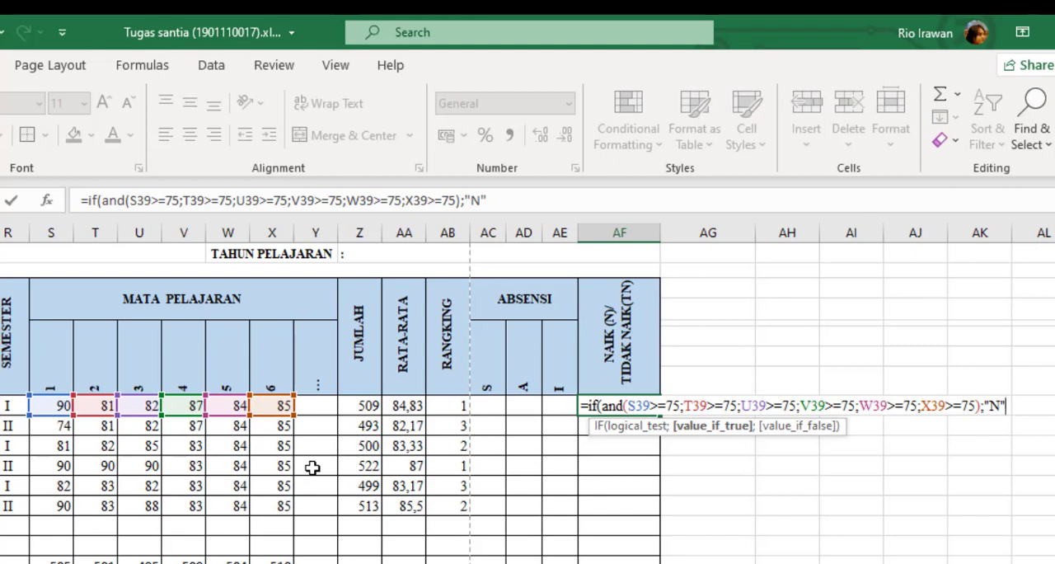
pyautogui.write(';')
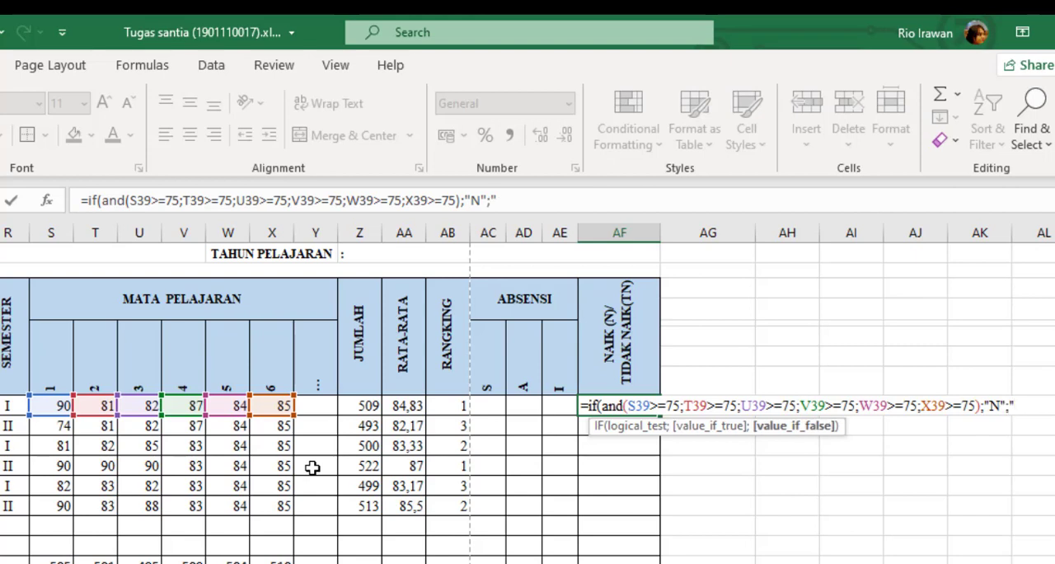
pyautogui.write('"TN")')
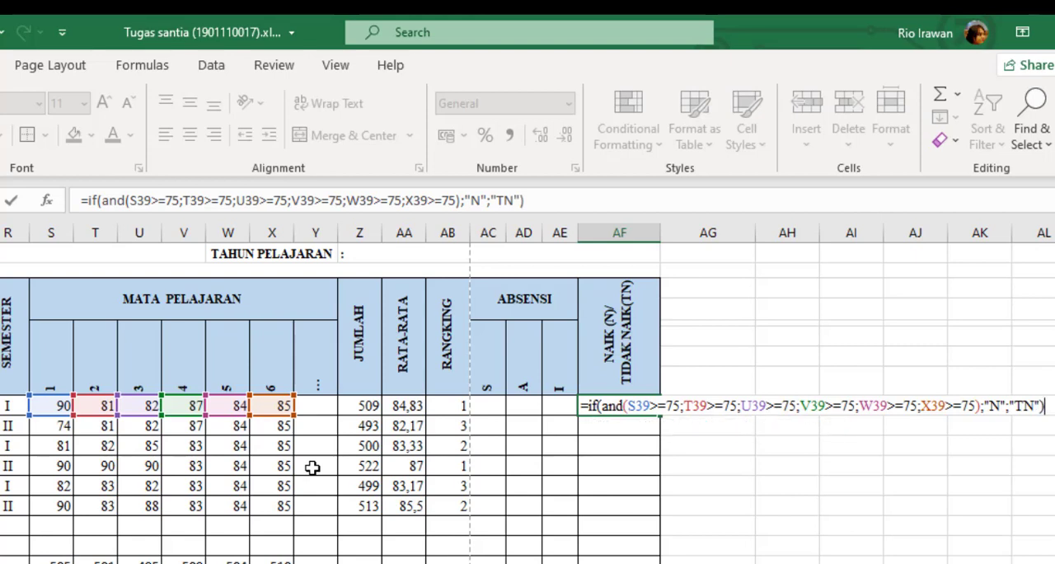
pyautogui.press('Return')
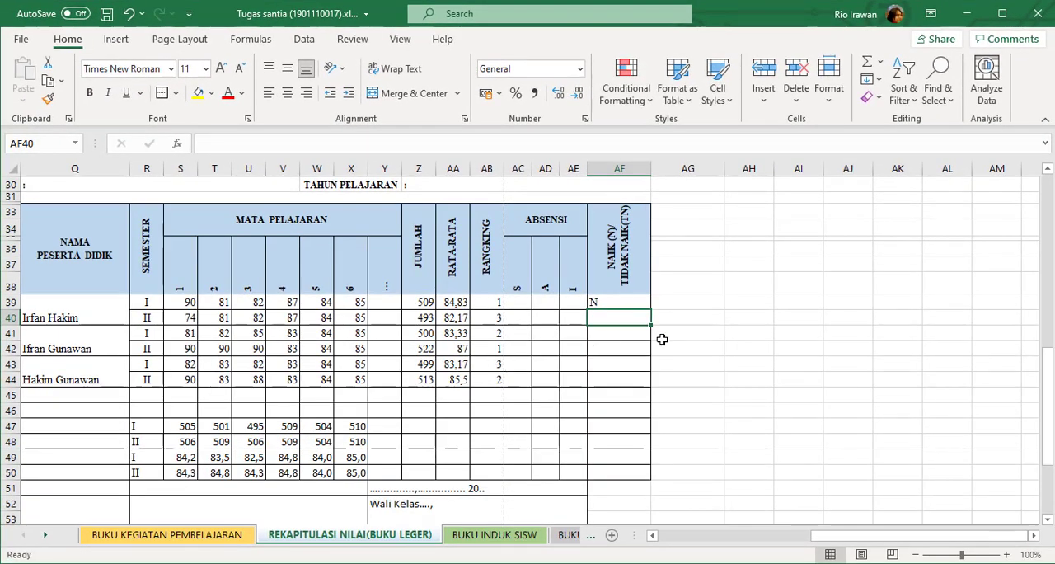
# Set the first student's semester II Al-Qur'an score in Q9 to 90.
pyautogui.click(606, 302)
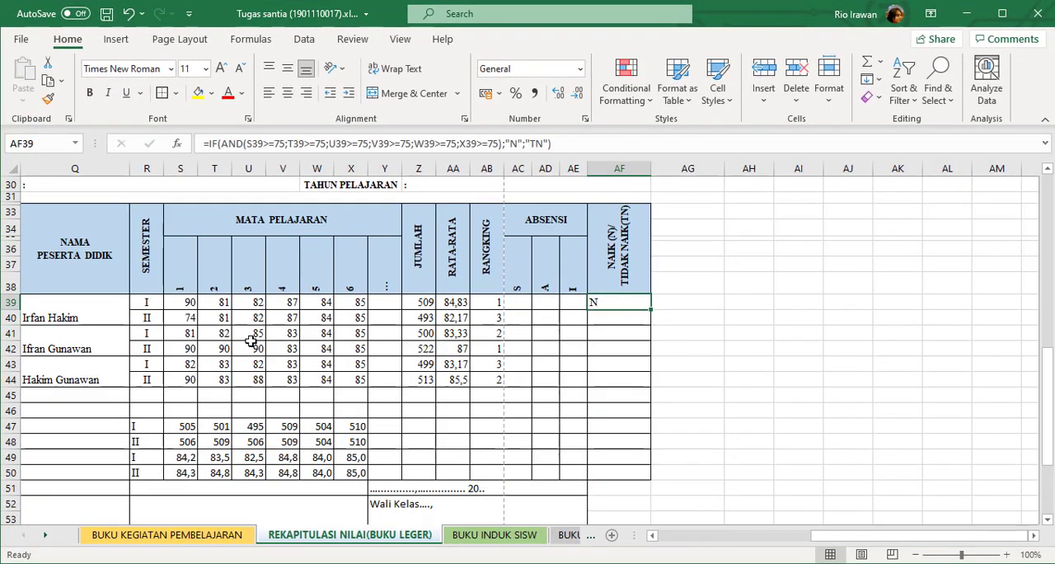
pyautogui.click(193, 318)
pyautogui.scroll(8, 213, 354)
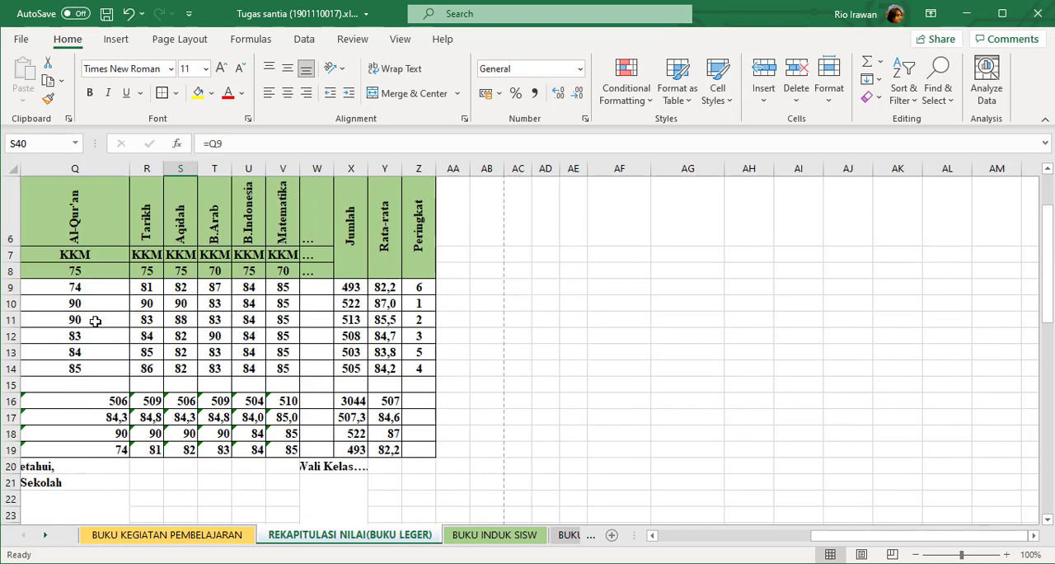
pyautogui.click(100, 290)
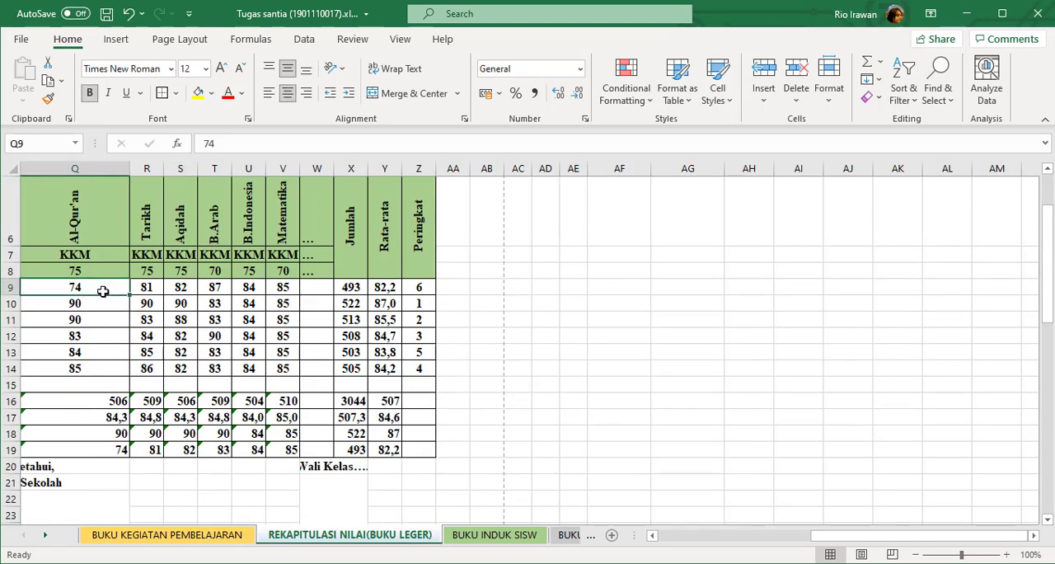
pyautogui.write('90')
pyautogui.press('Return')
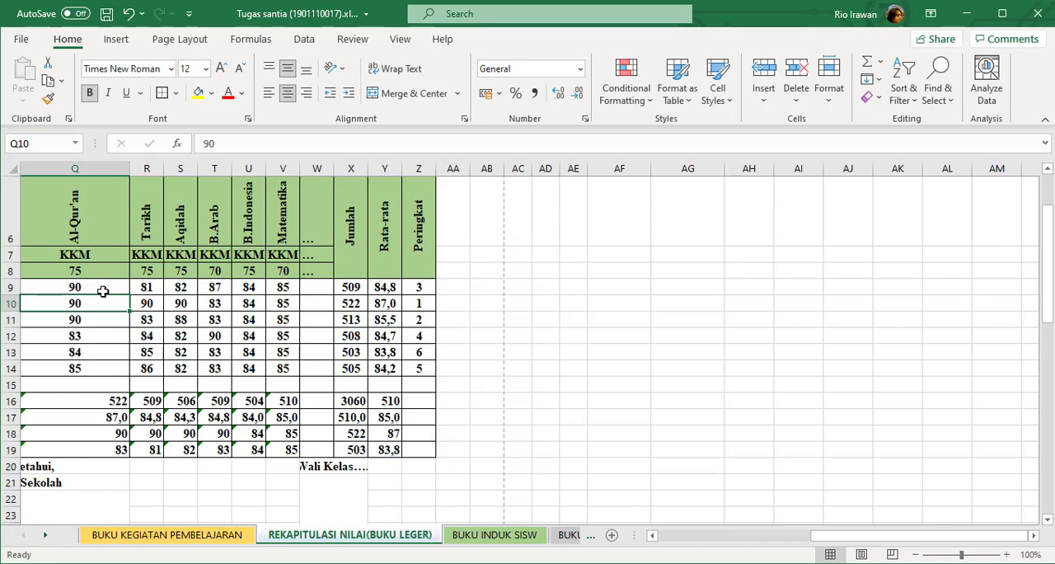
pyautogui.scroll(-8, 102, 290)
pyautogui.click(194, 317)
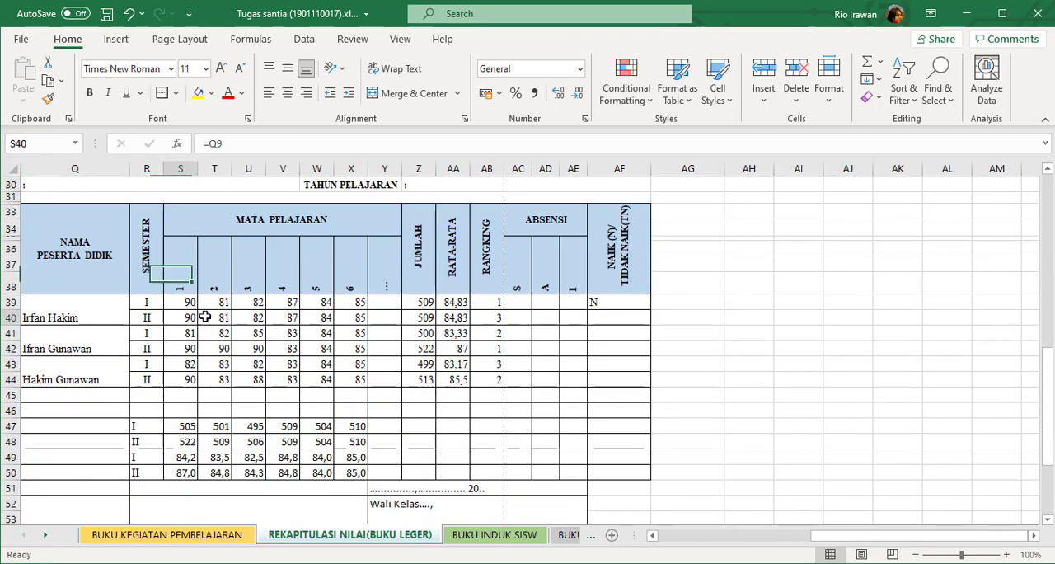
# Copy the promotion formula from AF39 down to AF44 and center the results horizontally.
pyautogui.click(614, 303)
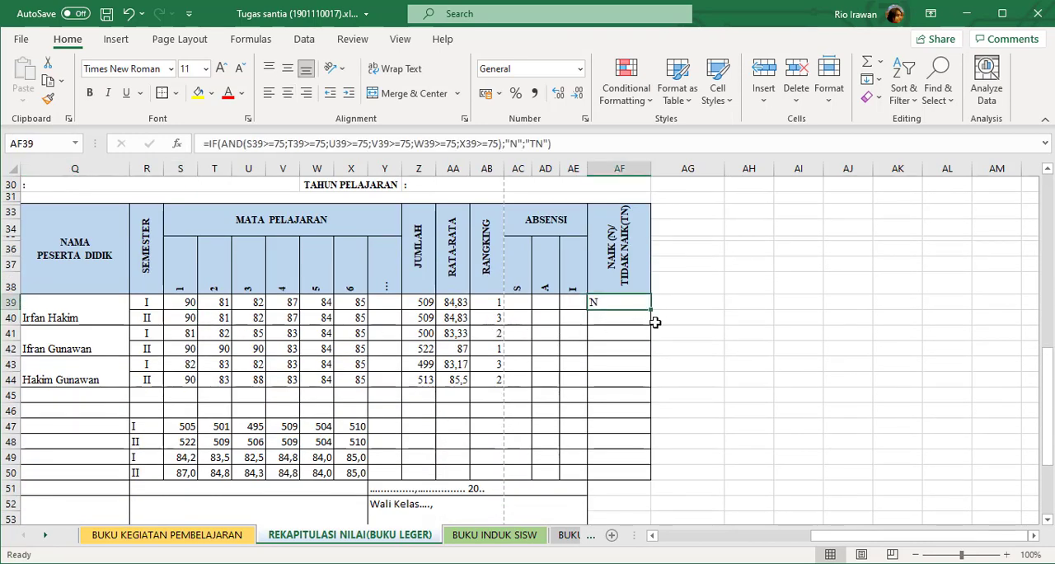
pyautogui.moveTo(650, 310); pyautogui.dragTo(641, 372)
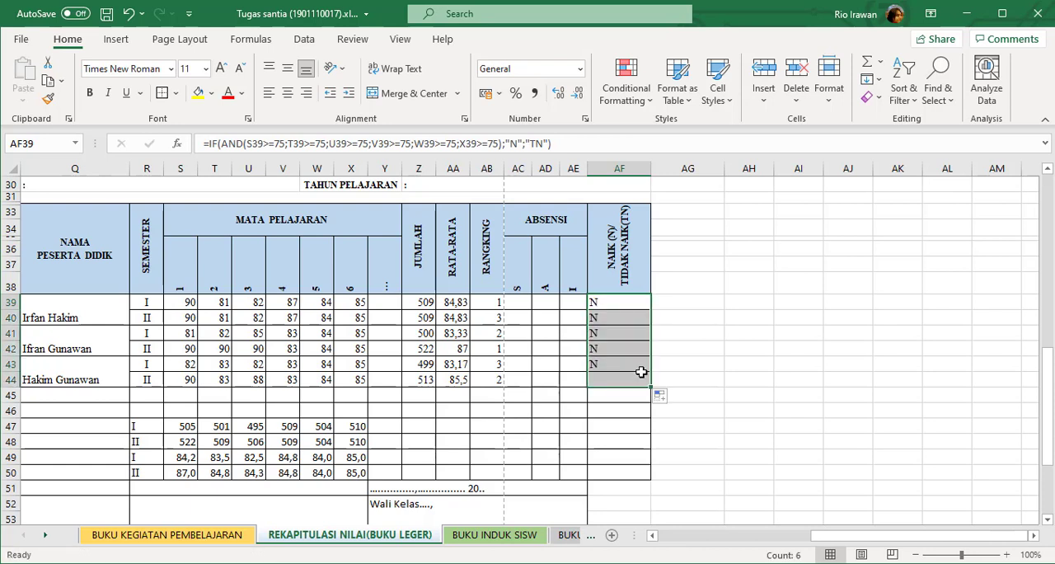
pyautogui.click(617, 373)
pyautogui.moveTo(615, 305); pyautogui.dragTo(617, 374)
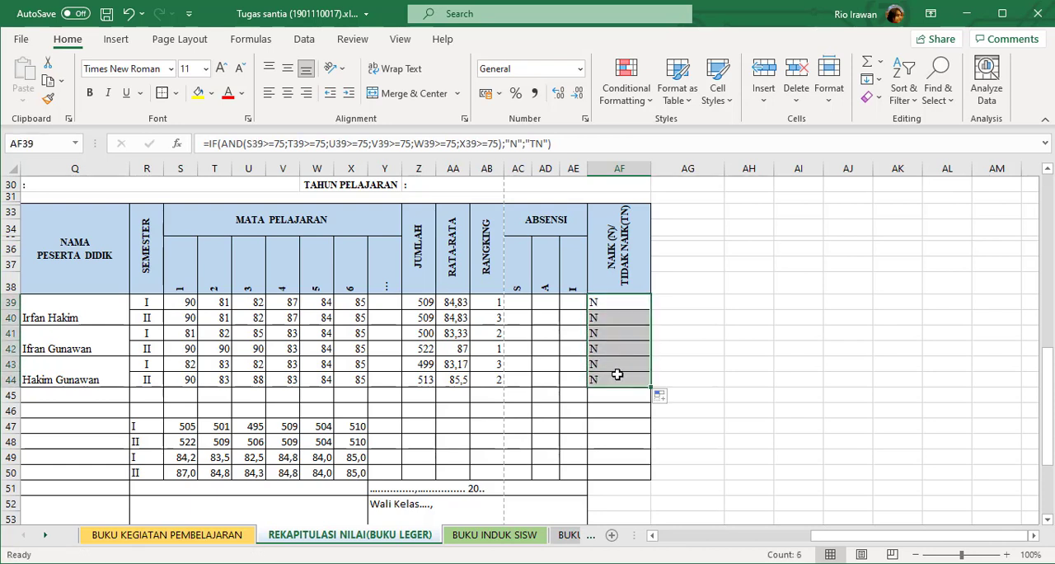
pyautogui.click(288, 92)
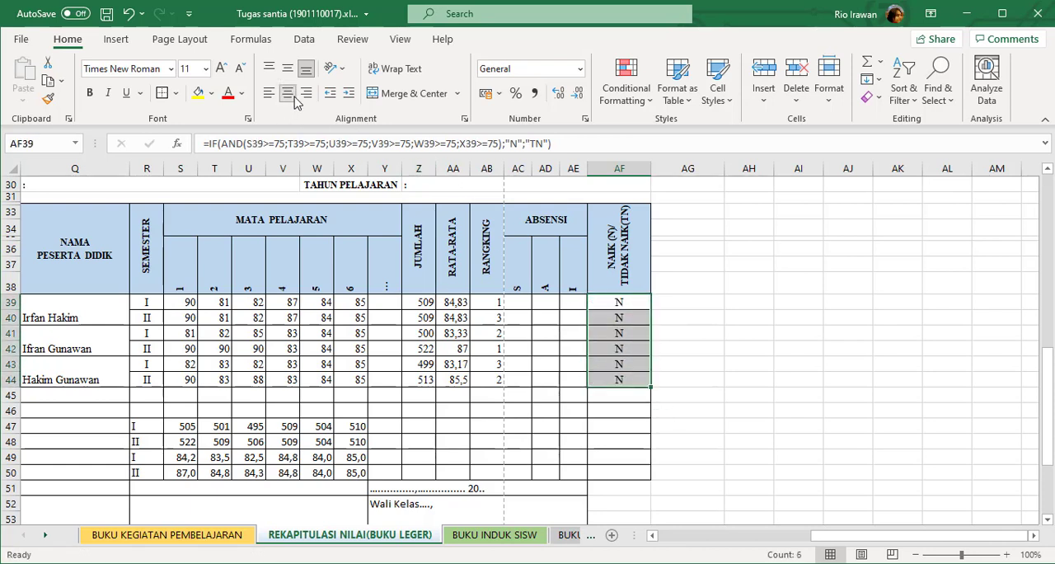
pyautogui.click(587, 353)
# Set the first student's semester II Al-Qur'an score in Q9 to 74, below the KKM.
pyautogui.moveTo(183, 303); pyautogui.dragTo(356, 377)
pyautogui.scroll(9, 245, 299)
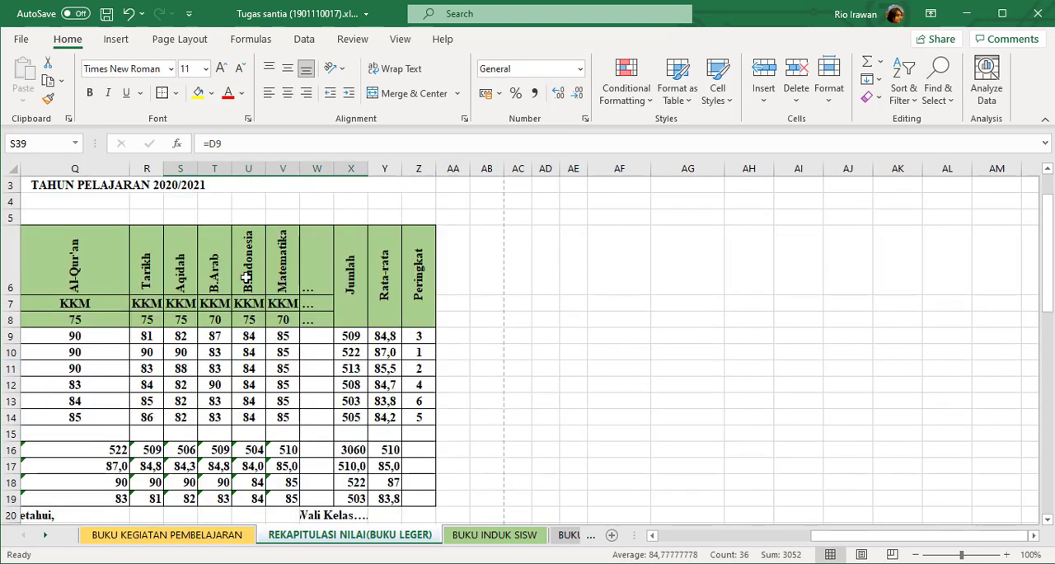
pyautogui.moveTo(886, 537); pyautogui.dragTo(849, 541)
pyautogui.scroll(-7, 754, 463)
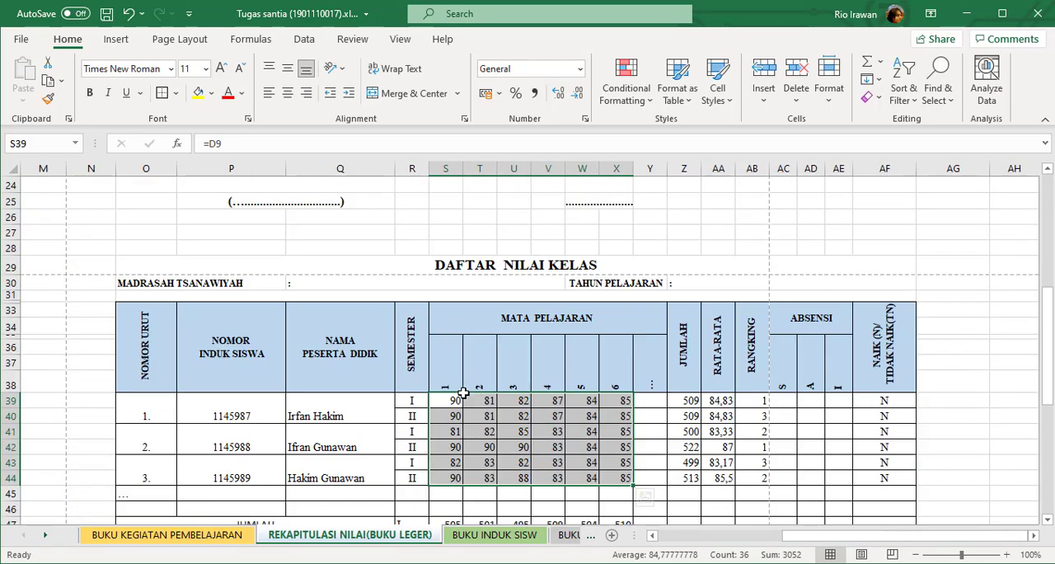
pyautogui.click(774, 462)
pyautogui.scroll(4, 470, 357)
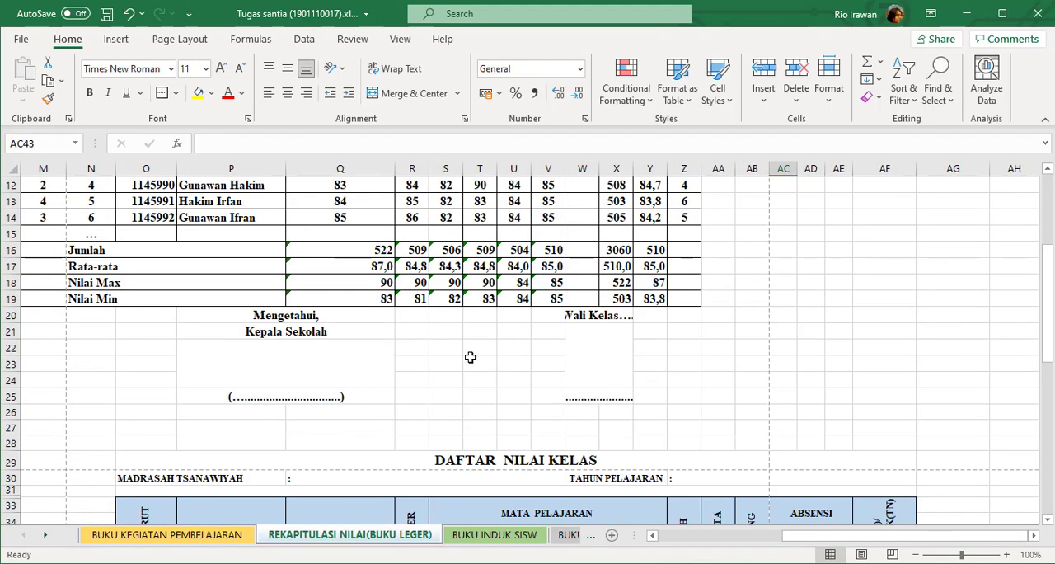
pyautogui.scroll(2, 470, 357)
pyautogui.click(365, 287)
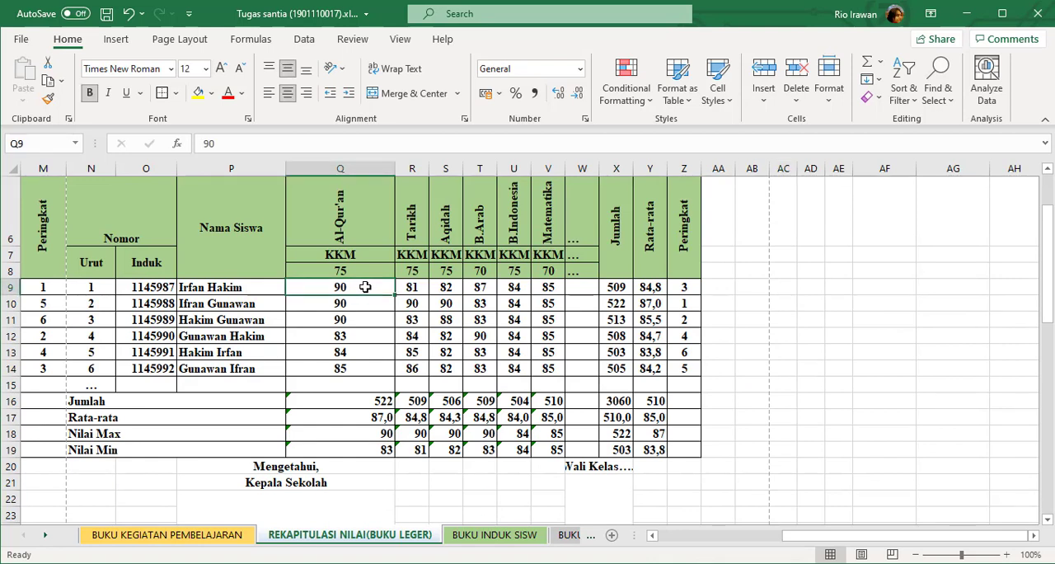
pyautogui.write('74')
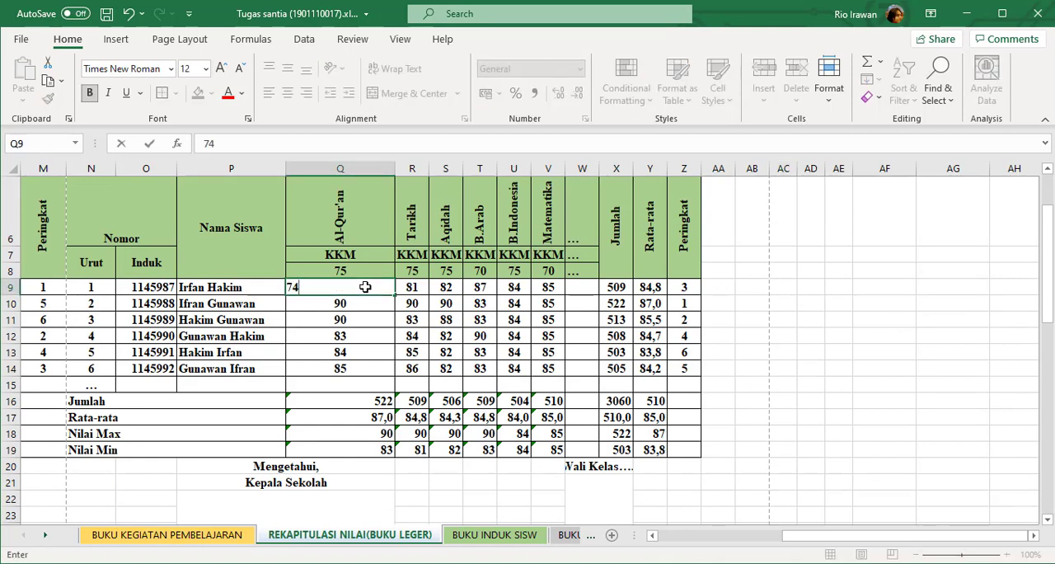
pyautogui.press('Return')
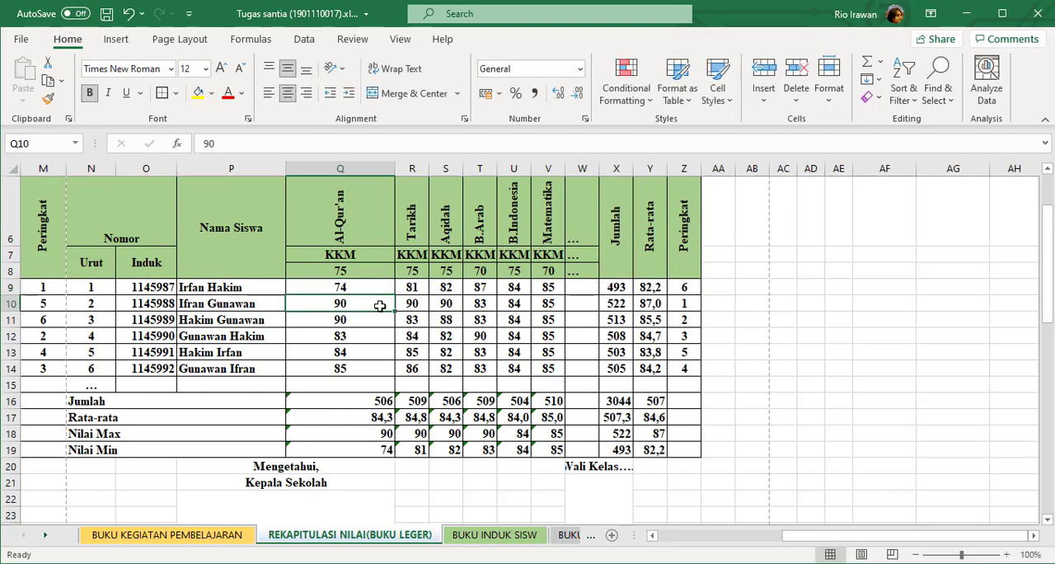
# Compare the first student's semester II score in S40 with the promotion result and formula in AF40.
pyautogui.click(349, 285)
pyautogui.scroll(-1, 651, 408)
pyautogui.scroll(-7, 664, 414)
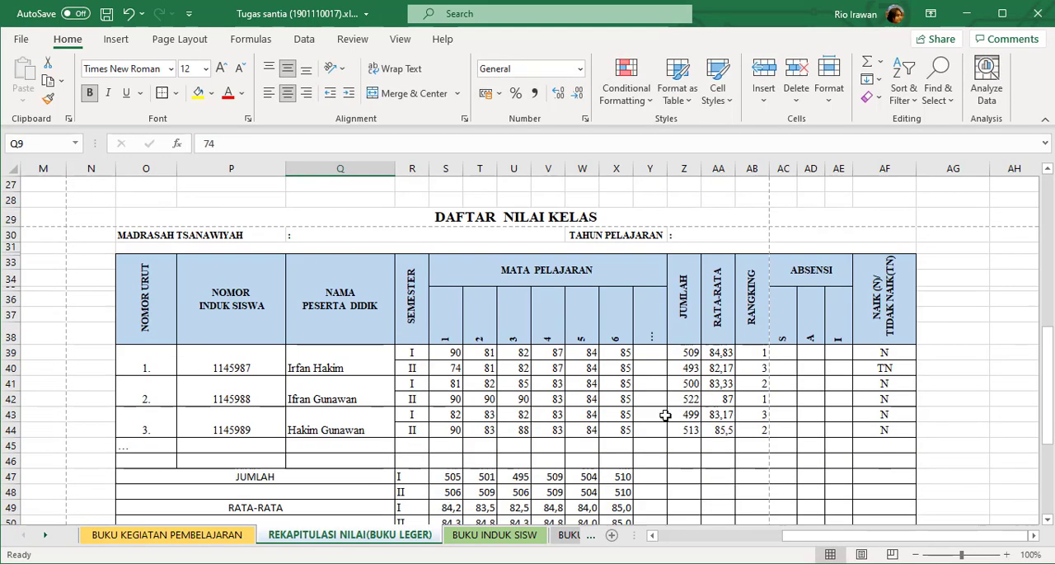
pyautogui.click(453, 370)
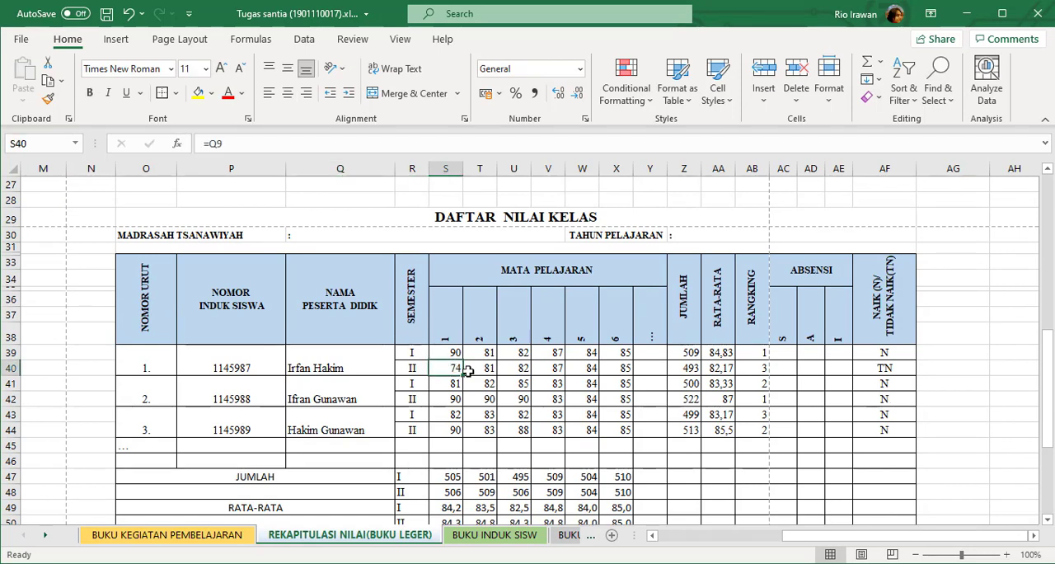
pyautogui.click(891, 370)
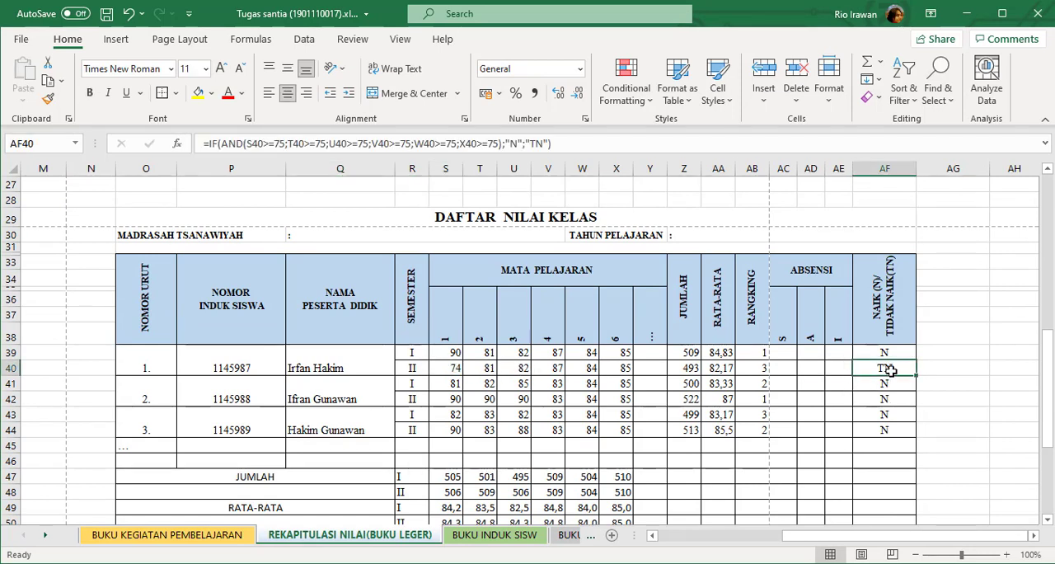
pyautogui.click(452, 370)
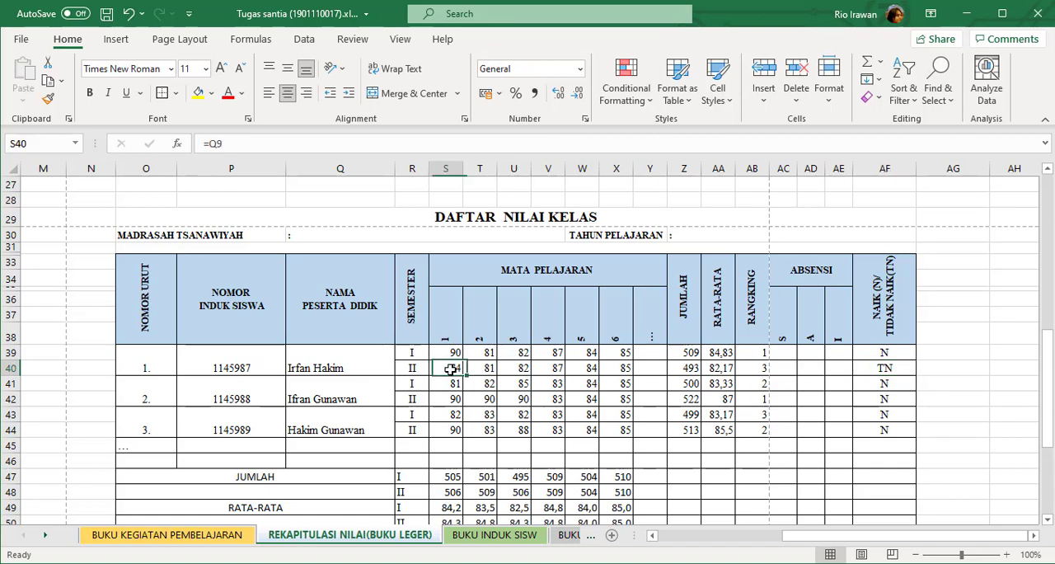
pyautogui.click(890, 368)
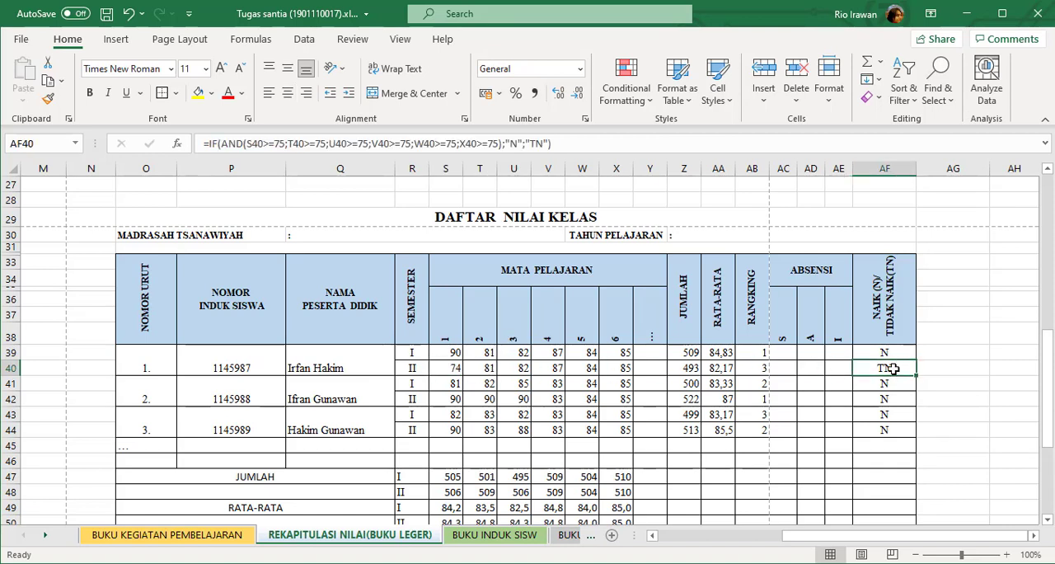
pyautogui.click(447, 363)
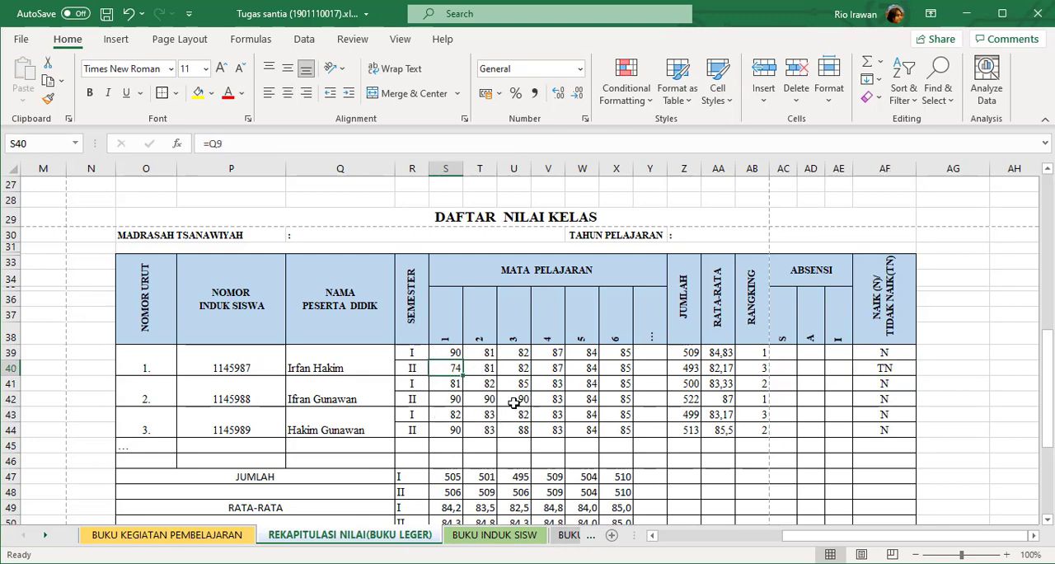
# Set the third student's semester II B.Indonesia score in U11 to 70.
pyautogui.scroll(4, 567, 356)
pyautogui.scroll(4, 511, 330)
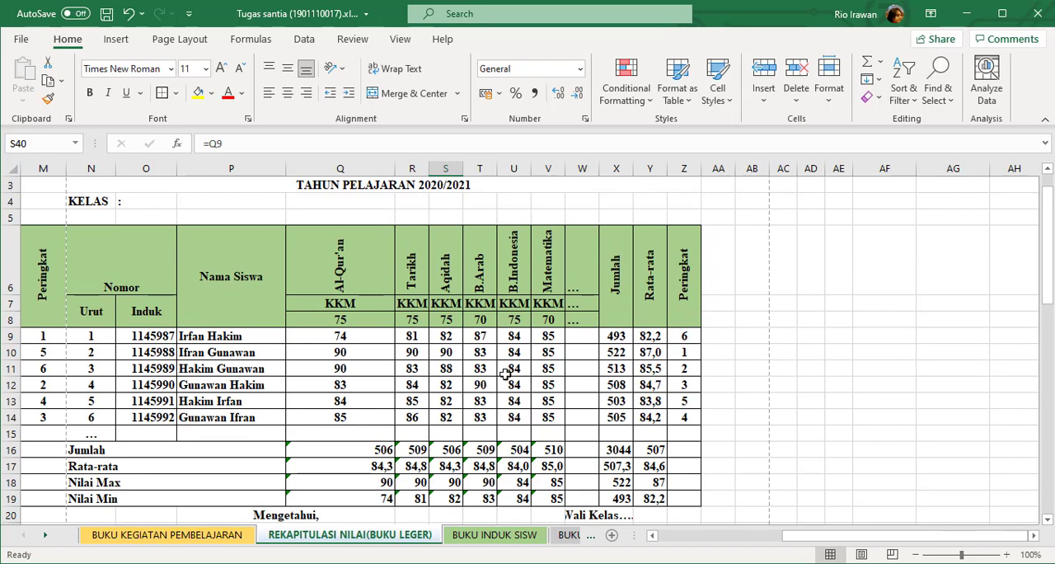
pyautogui.click(520, 370)
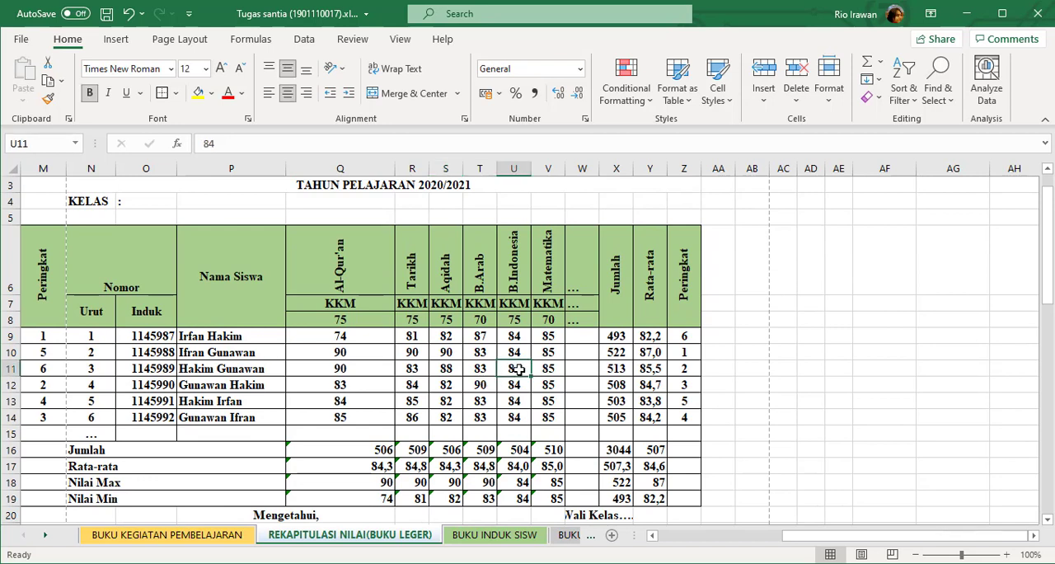
pyautogui.write('68')
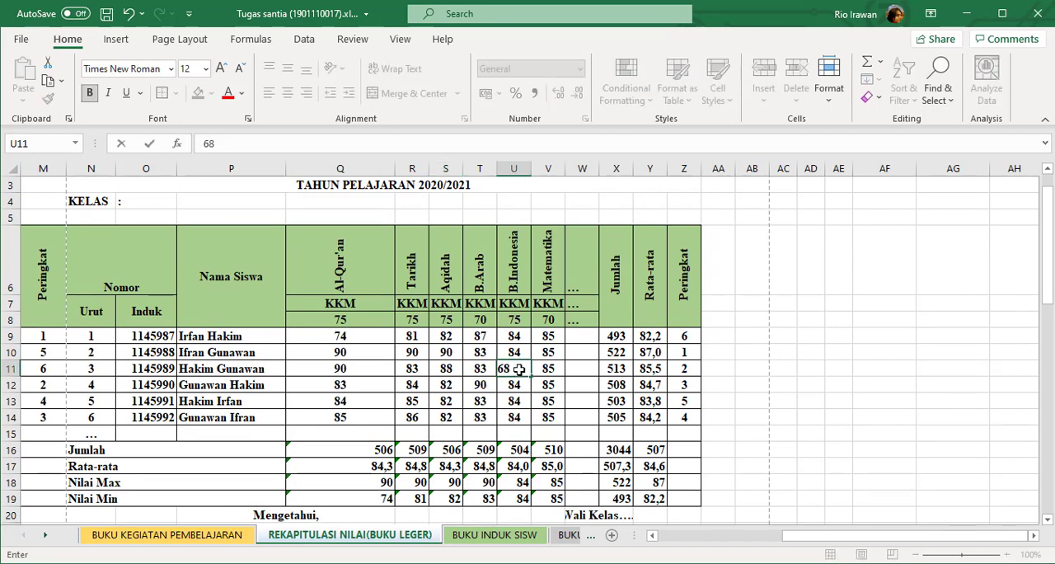
pyautogui.press('BackSpace')
pyautogui.press('BackSpace')
pyautogui.write('70')
pyautogui.press('Return')
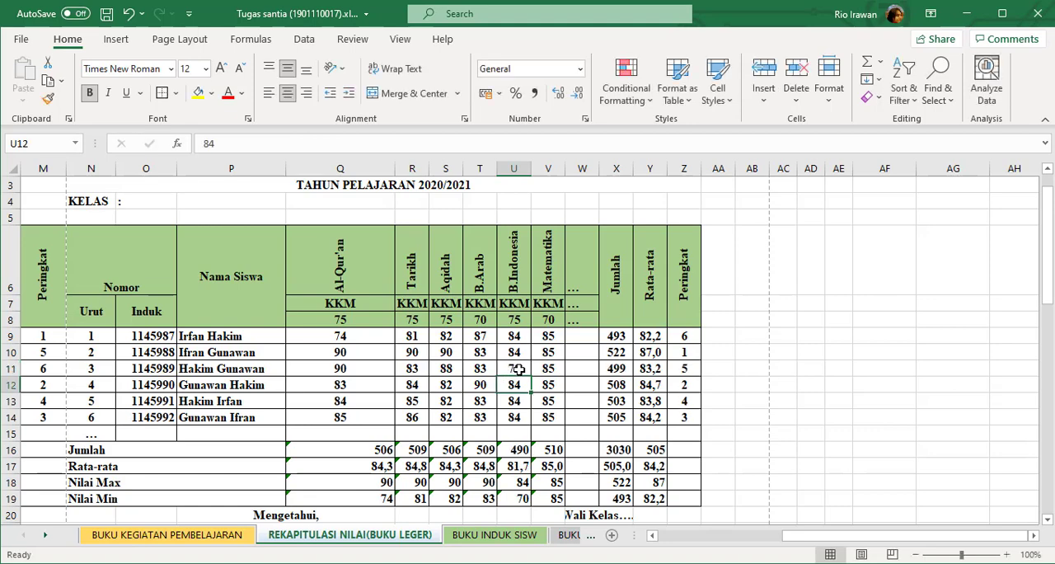
# Check the third student's semester II promotion result in AF44 against the subject 5 score in W44.
pyautogui.scroll(-8, 518, 370)
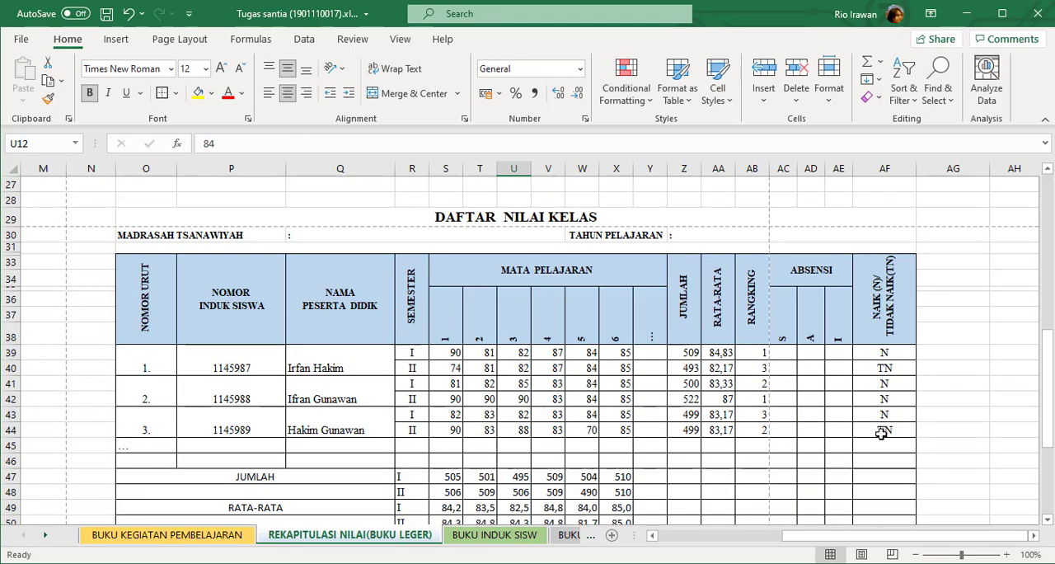
pyautogui.click(881, 435)
pyautogui.click(586, 433)
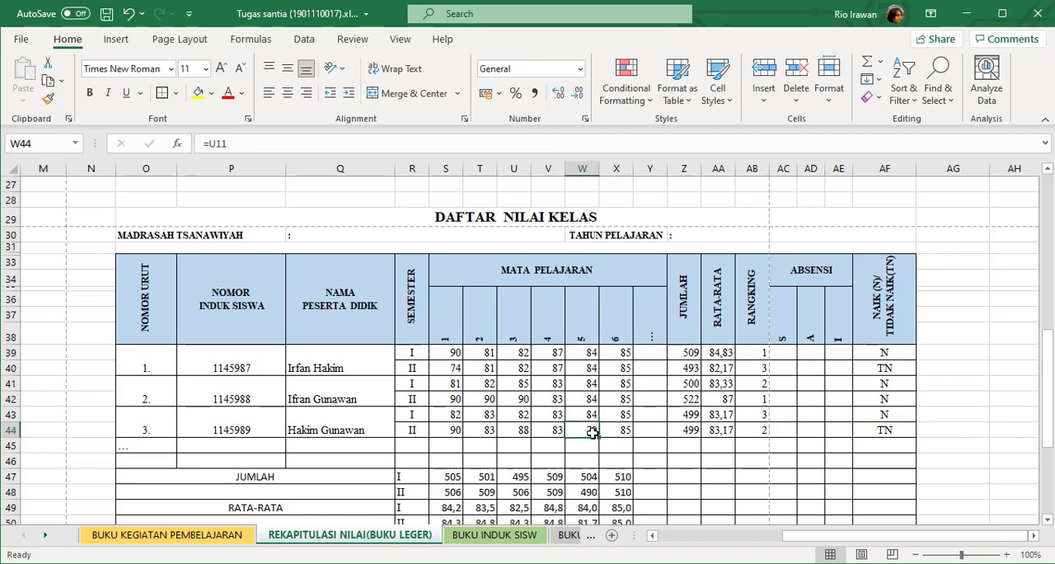
pyautogui.click(873, 446)
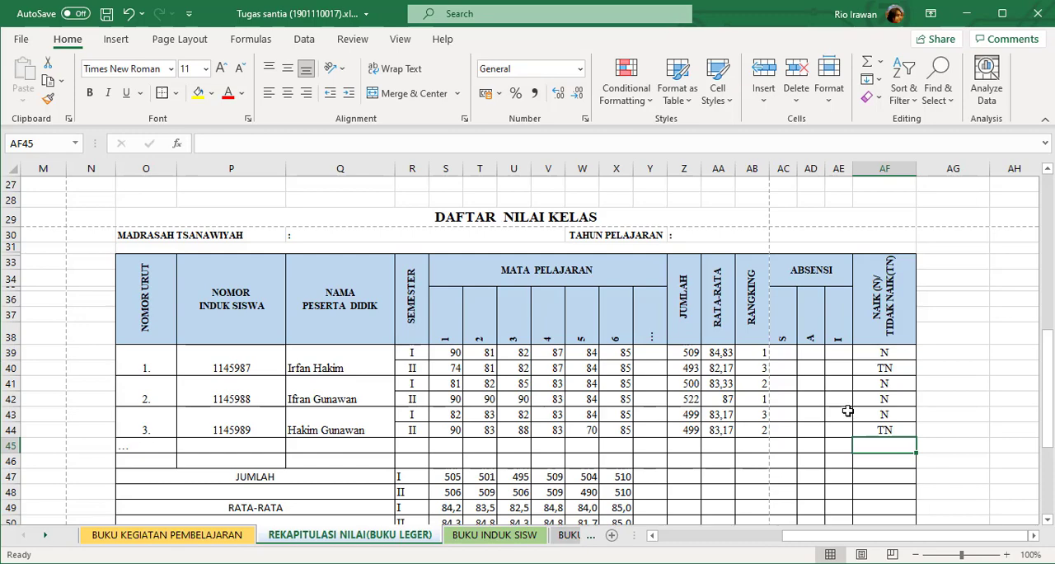
# Review the DAFTAR NILAI KELAS table from its title to the signature block, along with the semester recap above it.
pyautogui.scroll(-3, 850, 411)
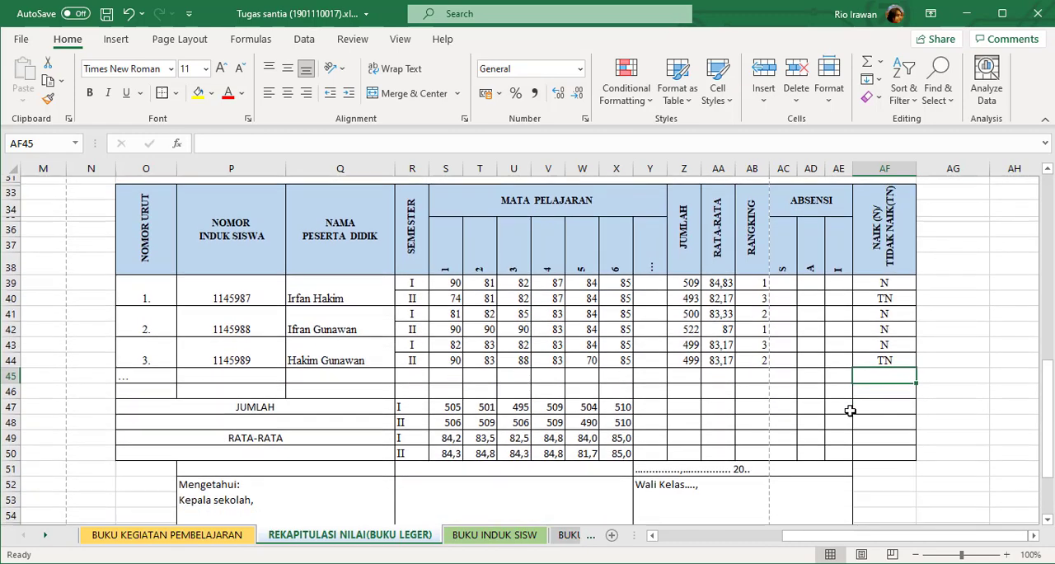
pyautogui.scroll(2, 850, 410)
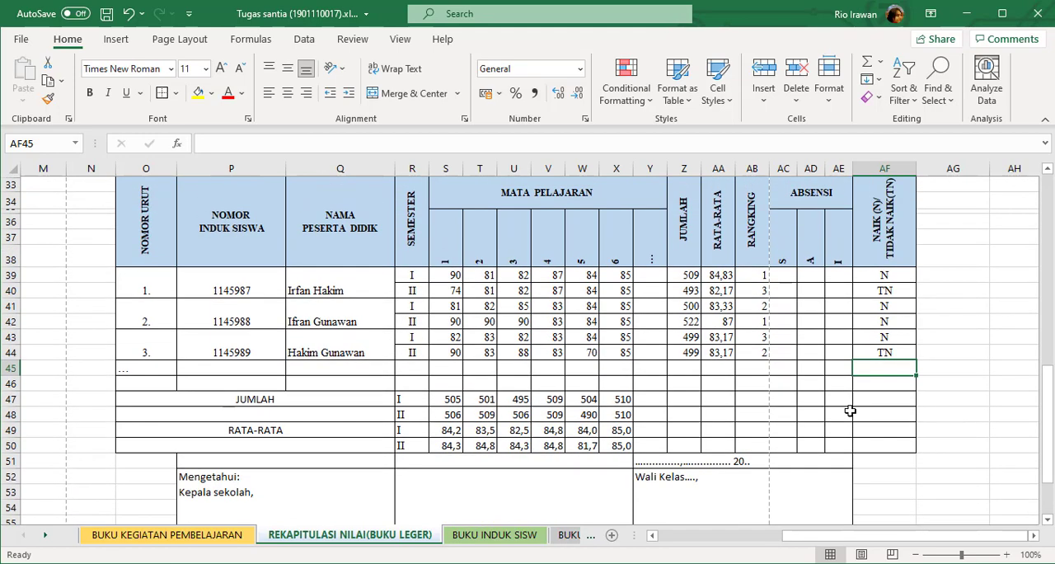
pyautogui.scroll(1, 850, 410)
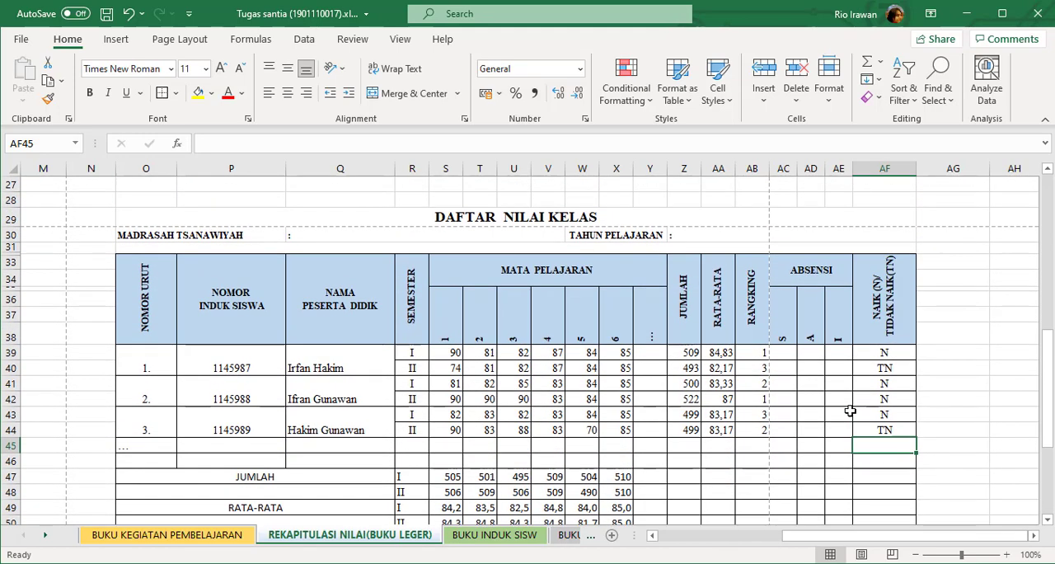
pyautogui.scroll(8, 850, 411)
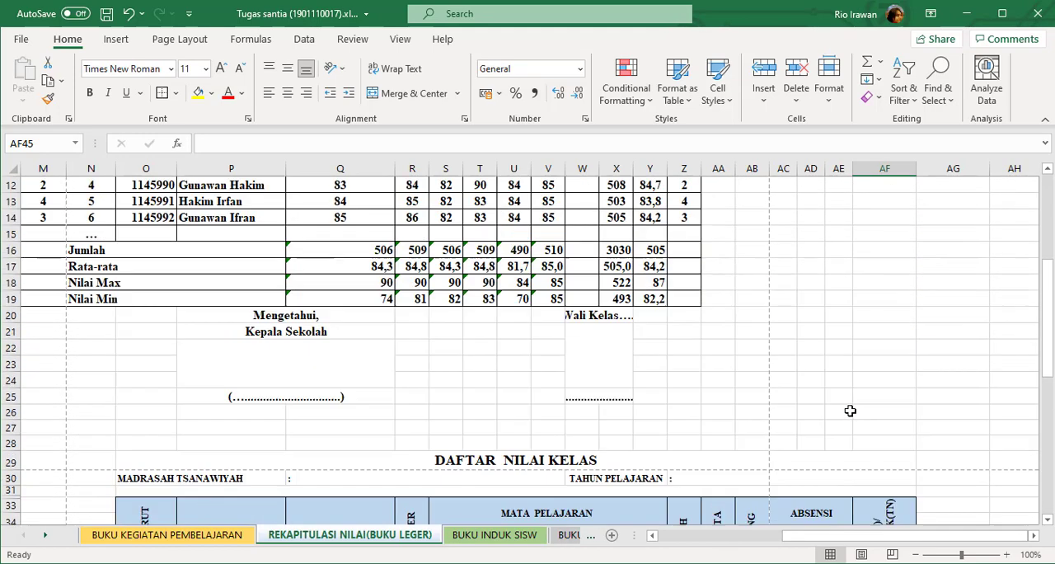
pyautogui.scroll(-9, 850, 411)
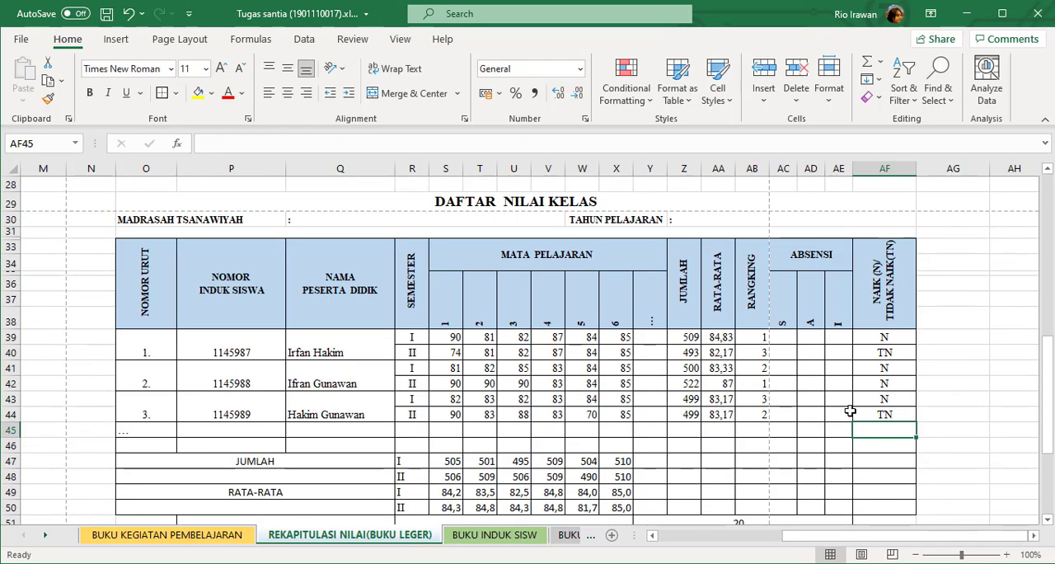
pyautogui.scroll(-1, 850, 410)
pyautogui.scroll(1, 619, 365)
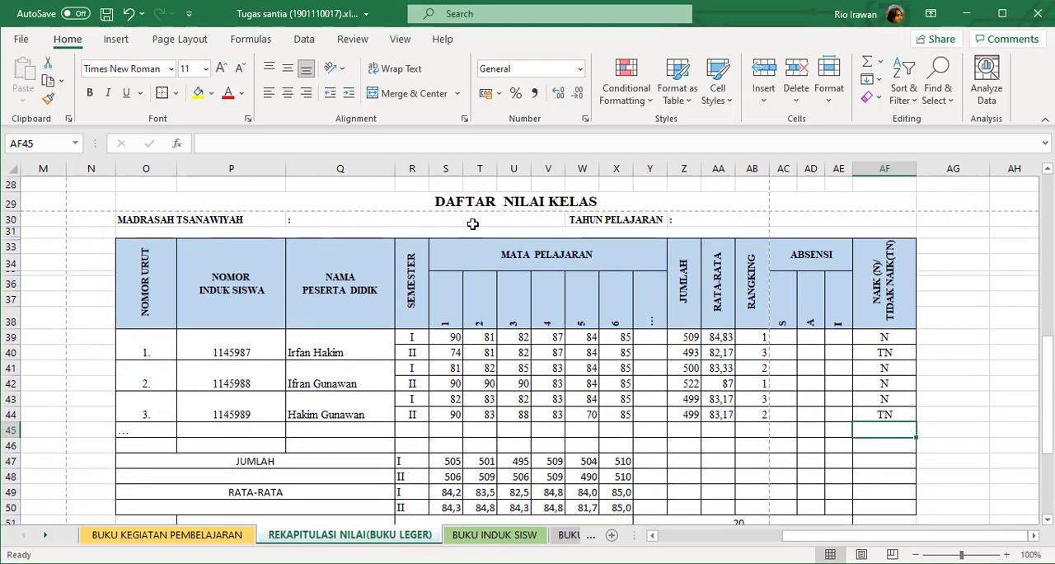
pyautogui.scroll(-1, 587, 318)
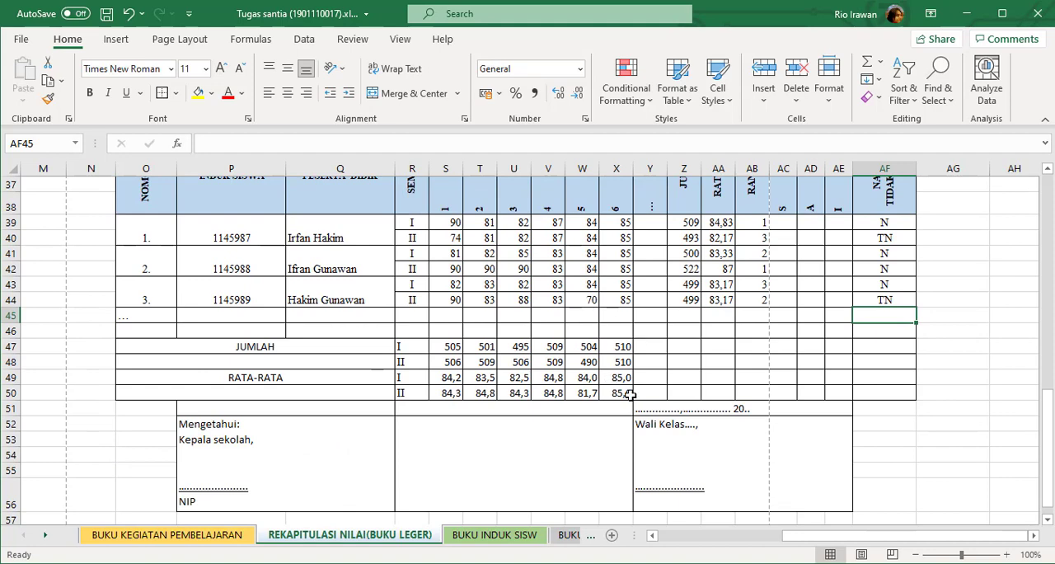
# Examine the signature block below the class grade table, covering the Kepala sekolah and Wali Kelas fields.
pyautogui.scroll(-2, 341, 460)
pyautogui.click(298, 370)
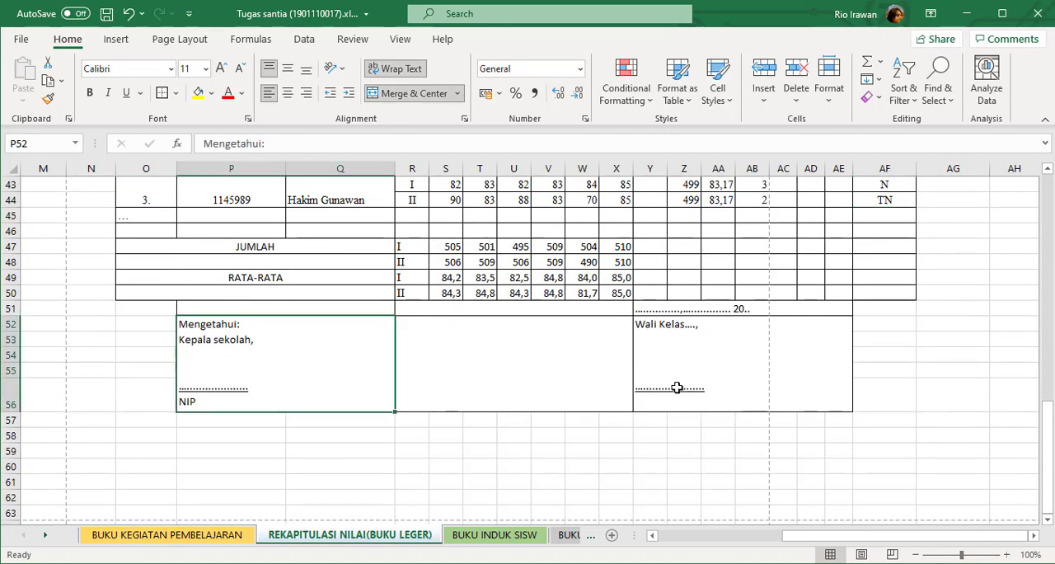
pyautogui.click(687, 363)
pyautogui.click(277, 370)
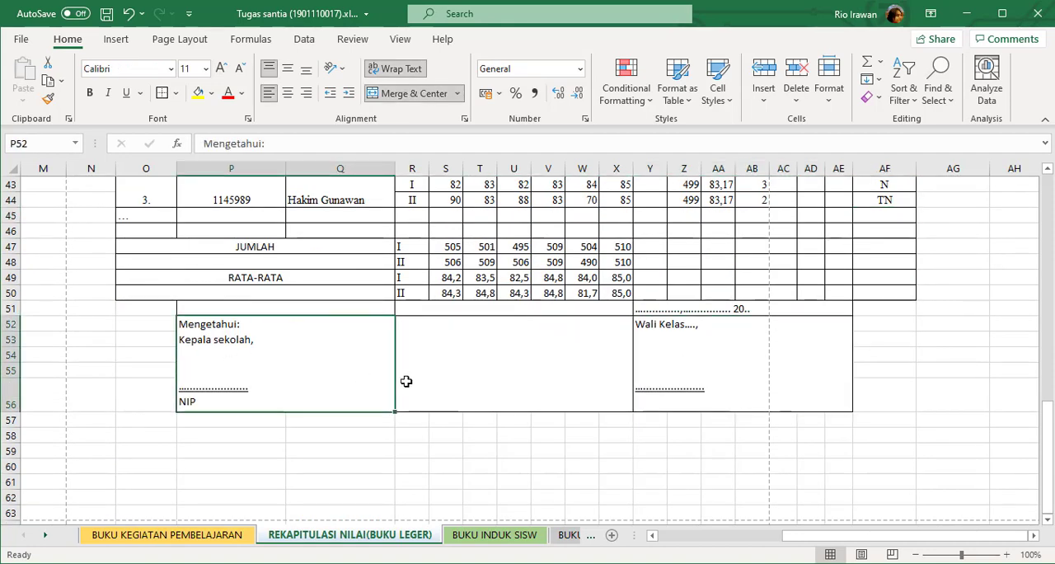
# Inspect the MADRASAH TSANAWIYAH and TAHUN PELAJARAN header fields of DAFTAR NILAI KELAS, then return to the table's closing rows.
pyautogui.scroll(3, 475, 389)
pyautogui.scroll(2, 476, 387)
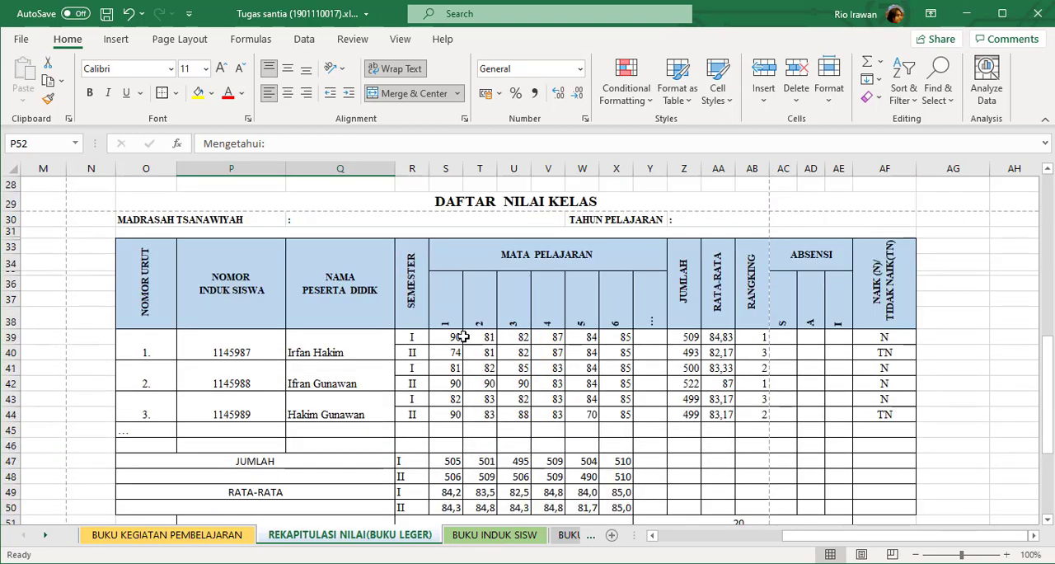
pyautogui.click(656, 221)
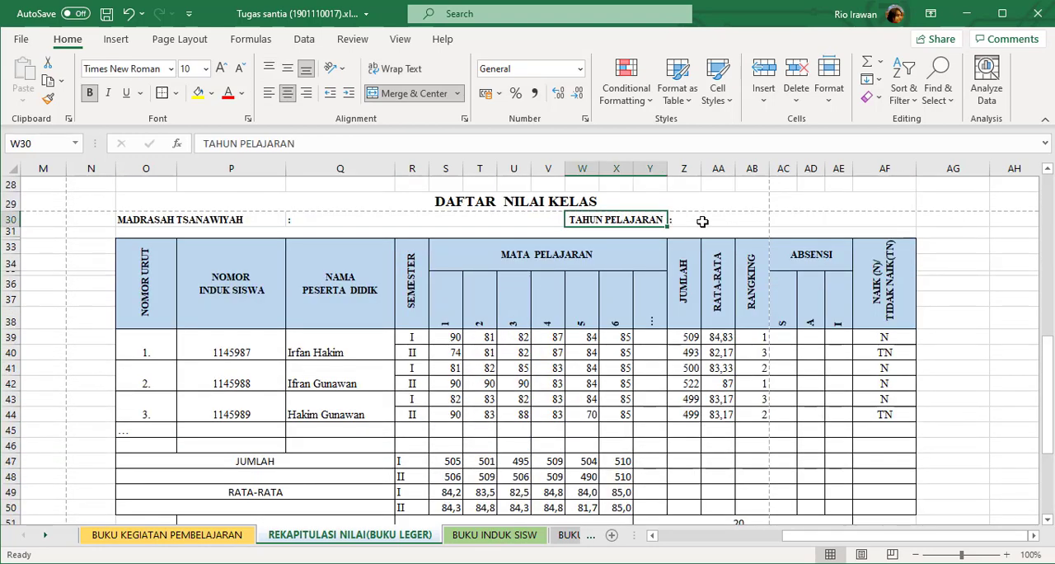
pyautogui.click(702, 221)
pyautogui.click(165, 221)
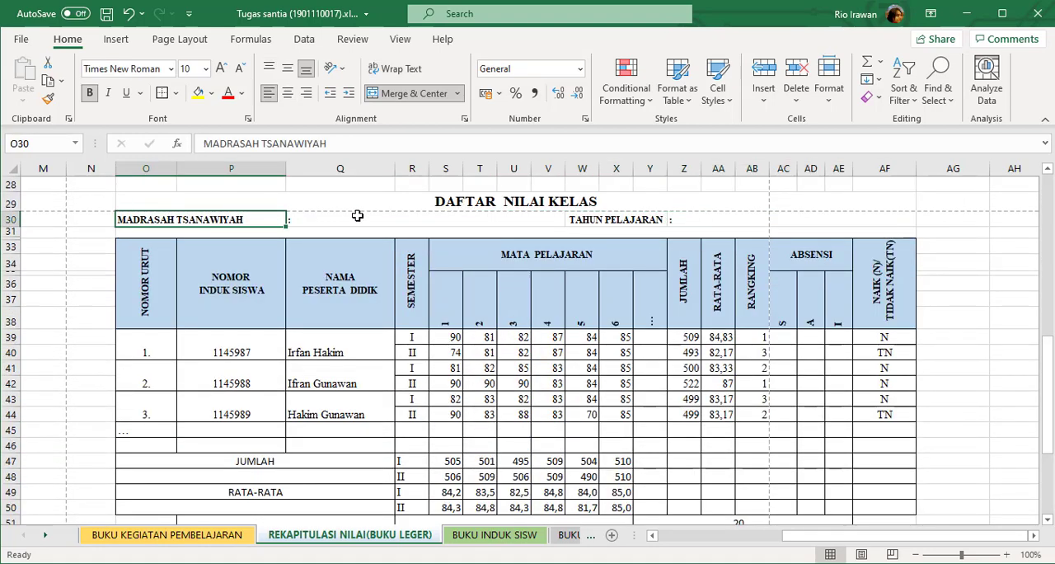
pyautogui.scroll(-3, 355, 242)
pyautogui.scroll(-2, 473, 280)
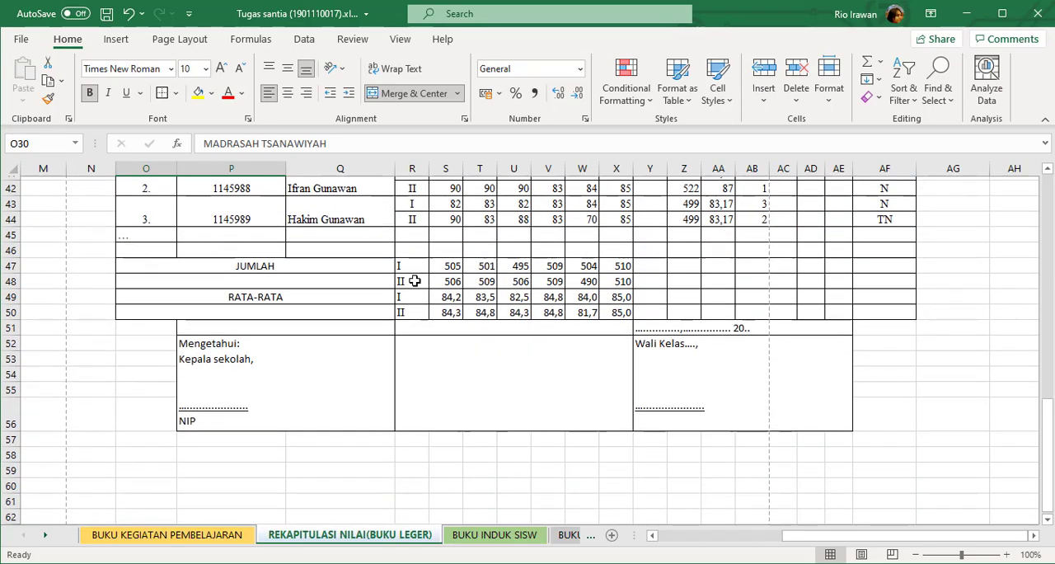